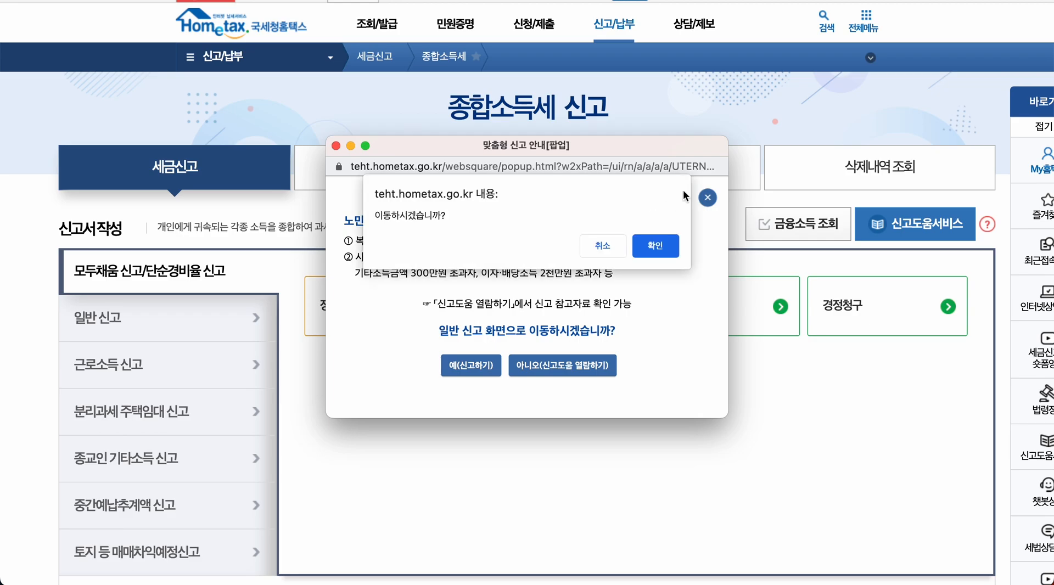
Open the 종합소득세 신고도움서비스 and examine the 2022 business income and other-income tables in 신고 안내자료.
click(659, 244)
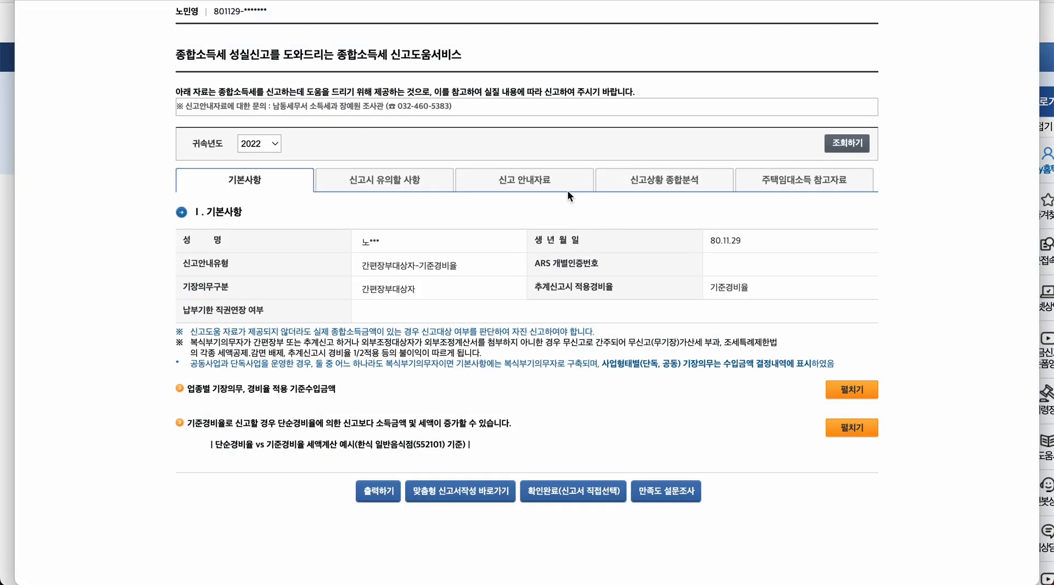
click(525, 181)
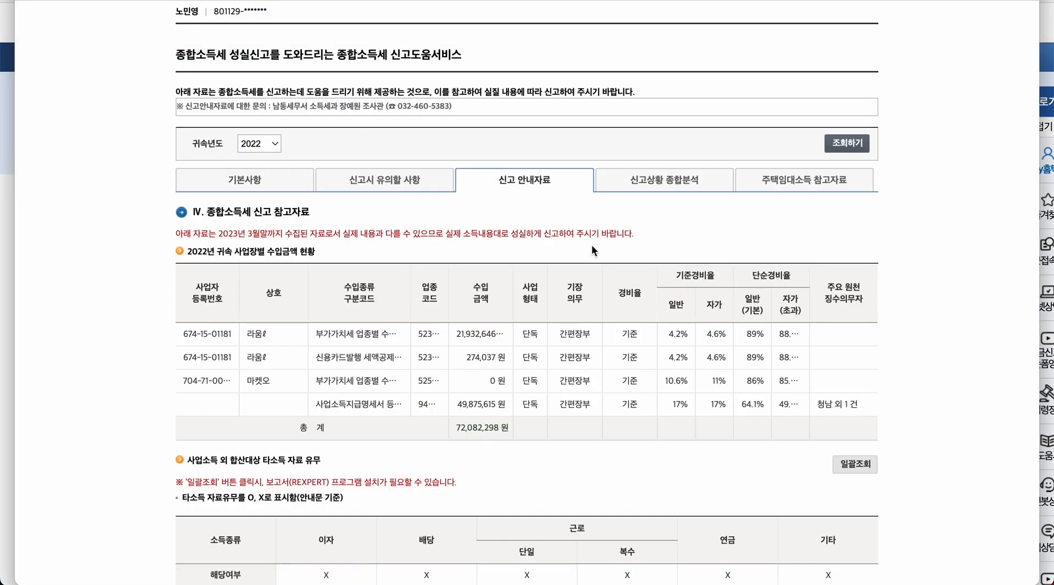
scroll(591, 245, down, 3)
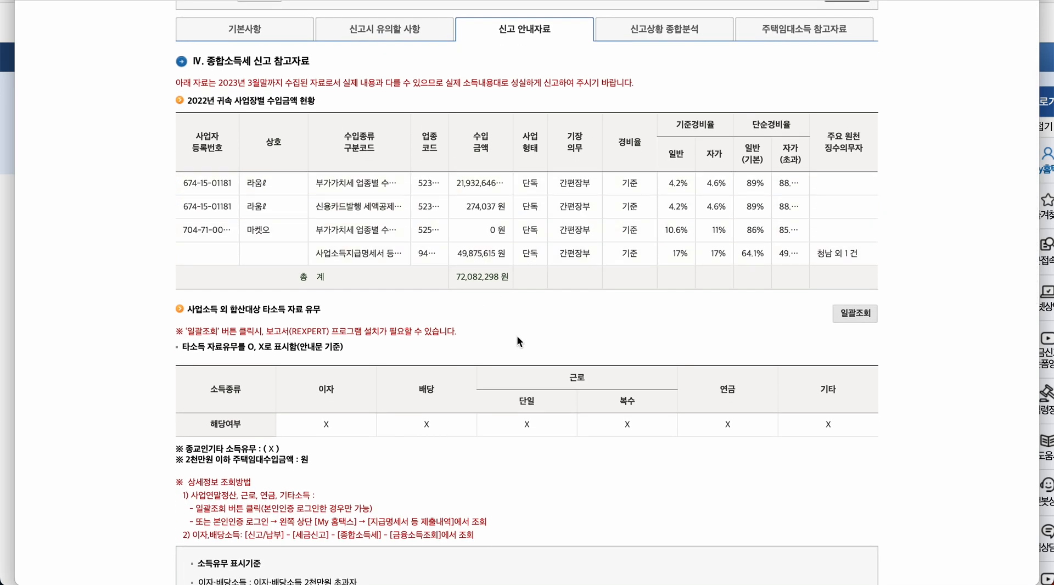
scroll(517, 340, down, 5)
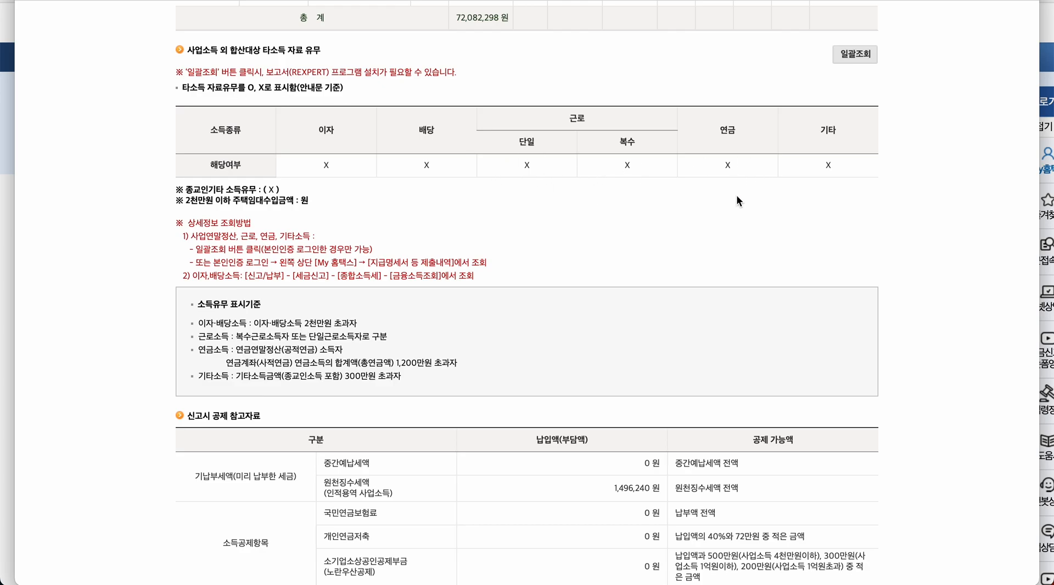
scroll(722, 223, down, 6)
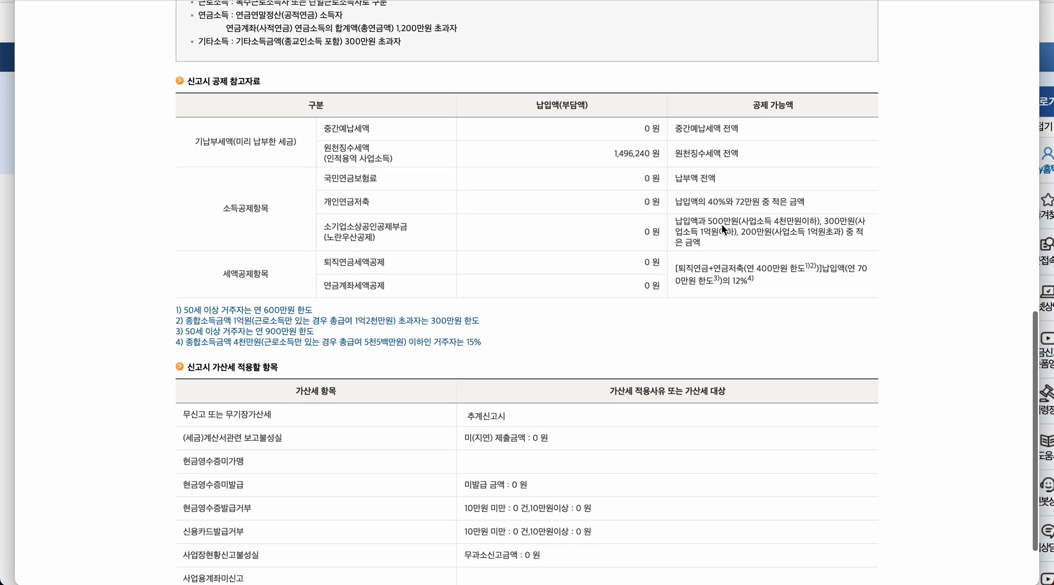
Examine the 신고시 공제 참고자료 table, especially the 원천징수세액 row for prepaid tax.
drag(213, 81, 187, 81)
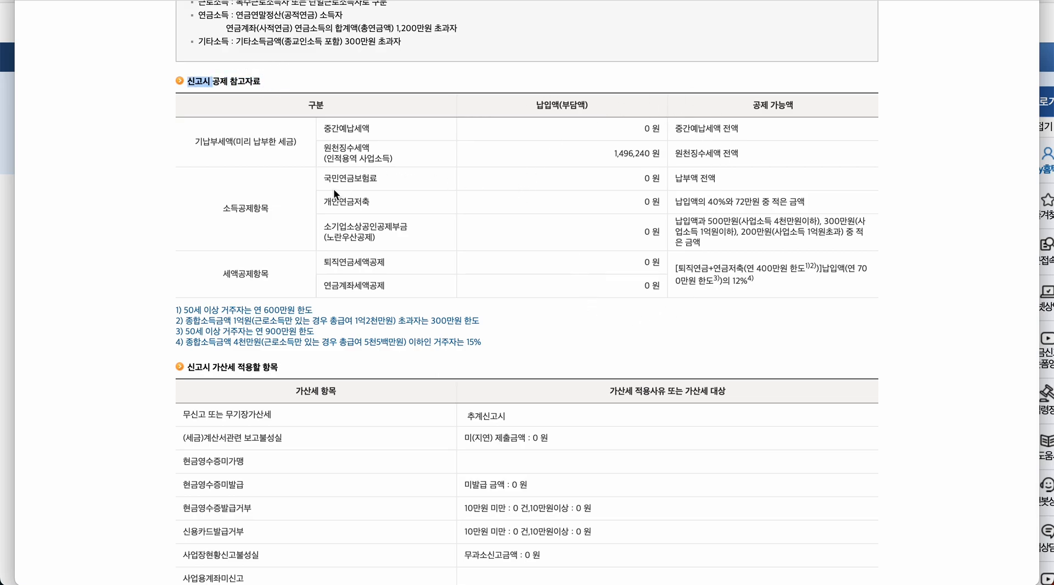
drag(651, 130, 680, 163)
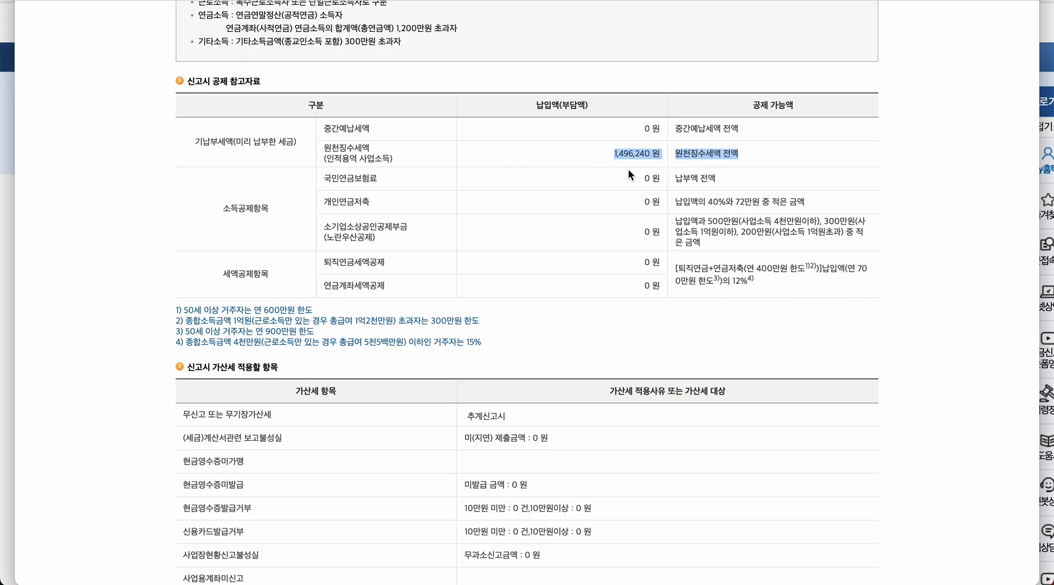
click(628, 170)
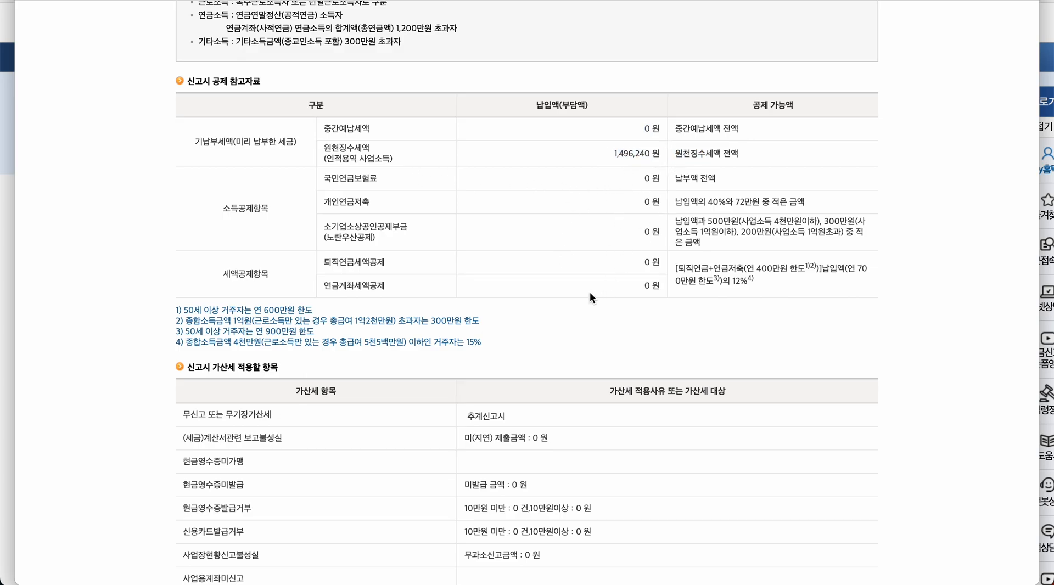
scroll(590, 293, down, 1)
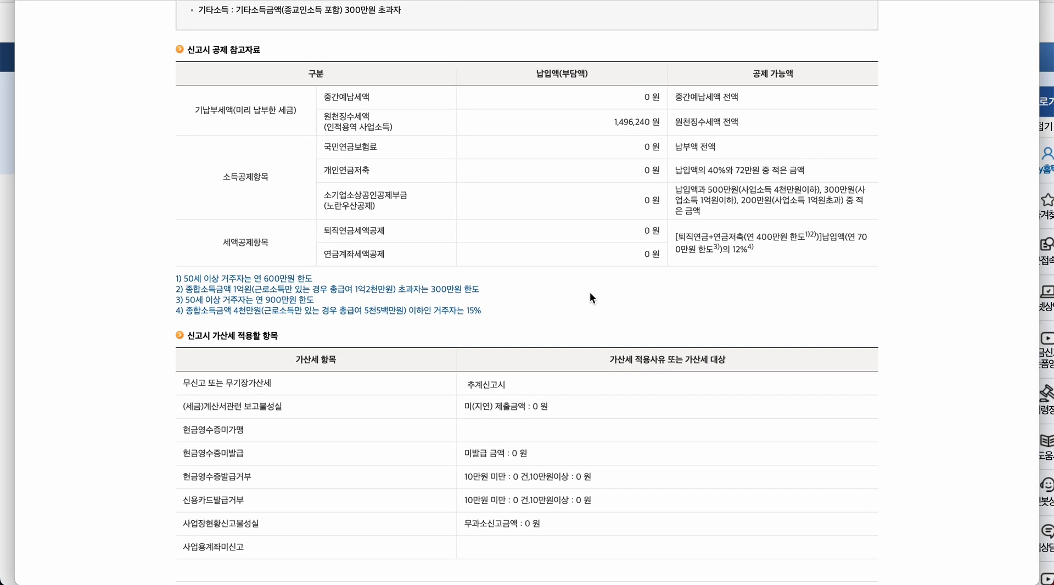
scroll(590, 291, down, 2)
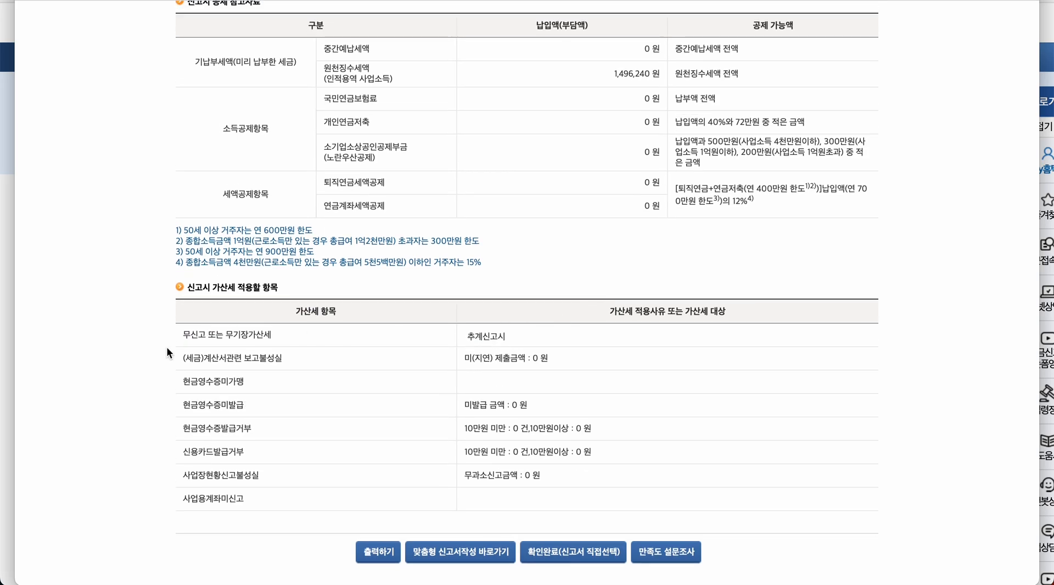
Examine the 무신고 또는 무기장가산세 entry and its 추계신고시 reason in the penalty tax table.
drag(190, 335, 283, 338)
click(505, 337)
double_click(497, 336)
drag(185, 337, 282, 337)
click(281, 337)
click(518, 336)
scroll(599, 404, up, 20)
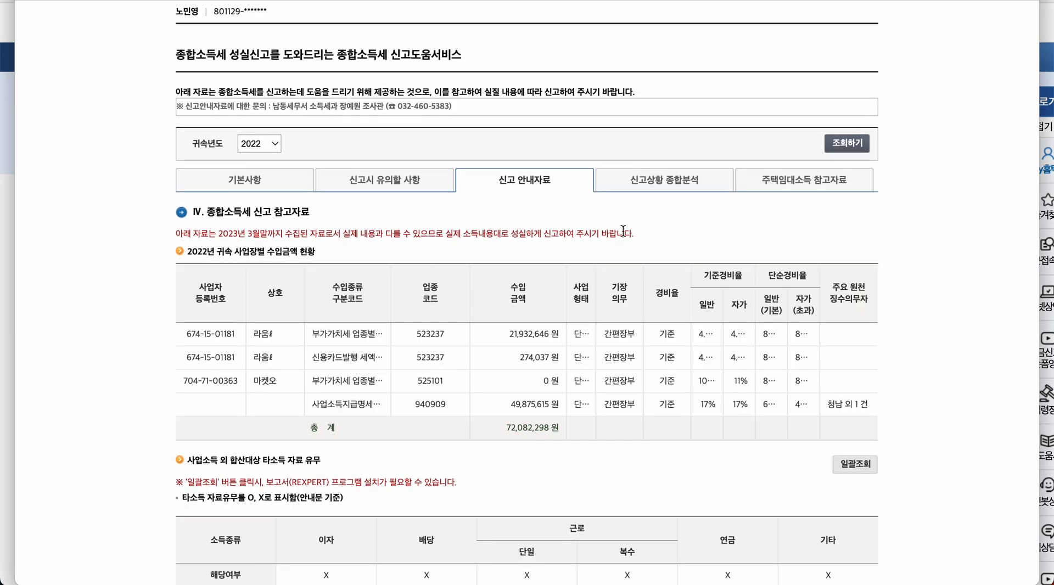
Leave the filing guide with 확인완료(신고서 직접선택) and start a 정기신고 under 일반 신고.
scroll(623, 230, down, 15)
click(573, 552)
click(100, 320)
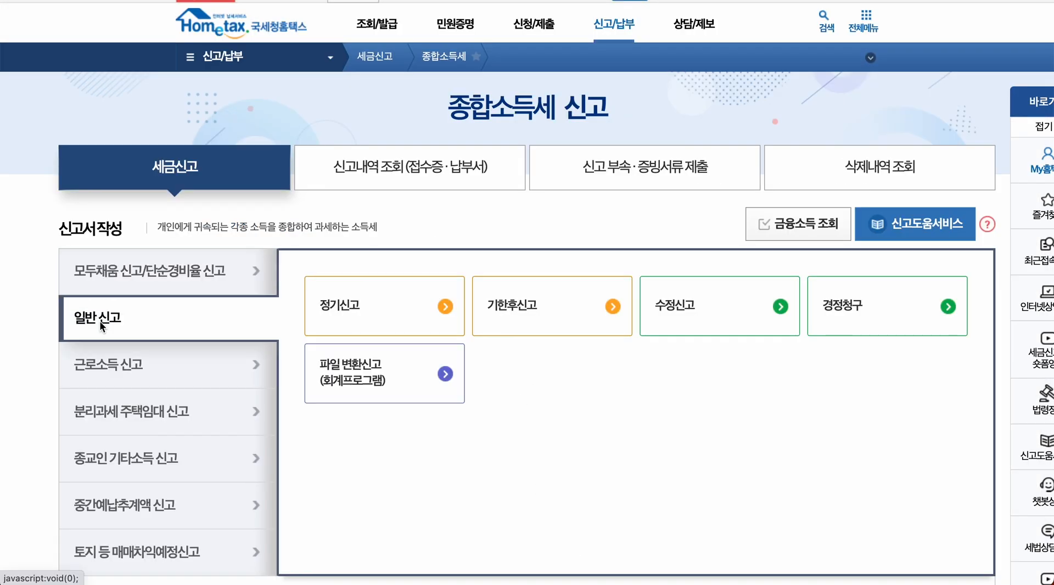
click(345, 306)
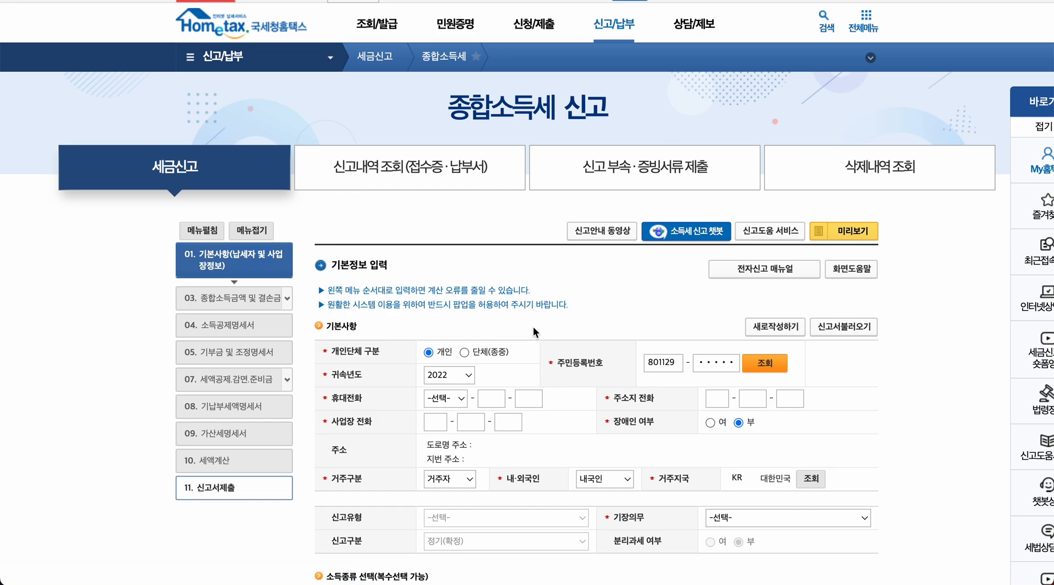
Look up the taxpayer by resident registration number to load the 2022 basic information and income type list.
scroll(556, 336, down, 5)
click(770, 108)
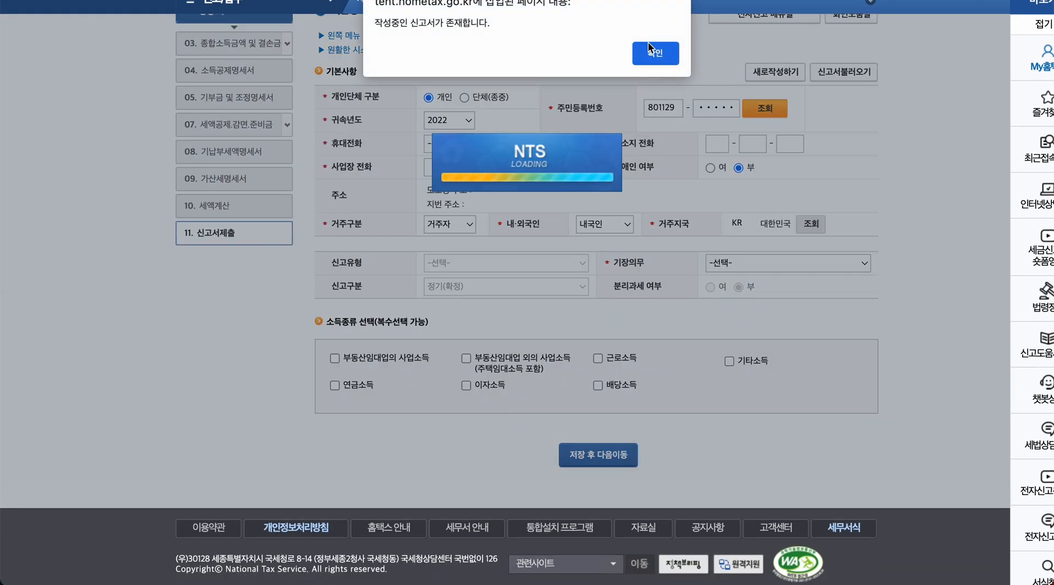
click(659, 51)
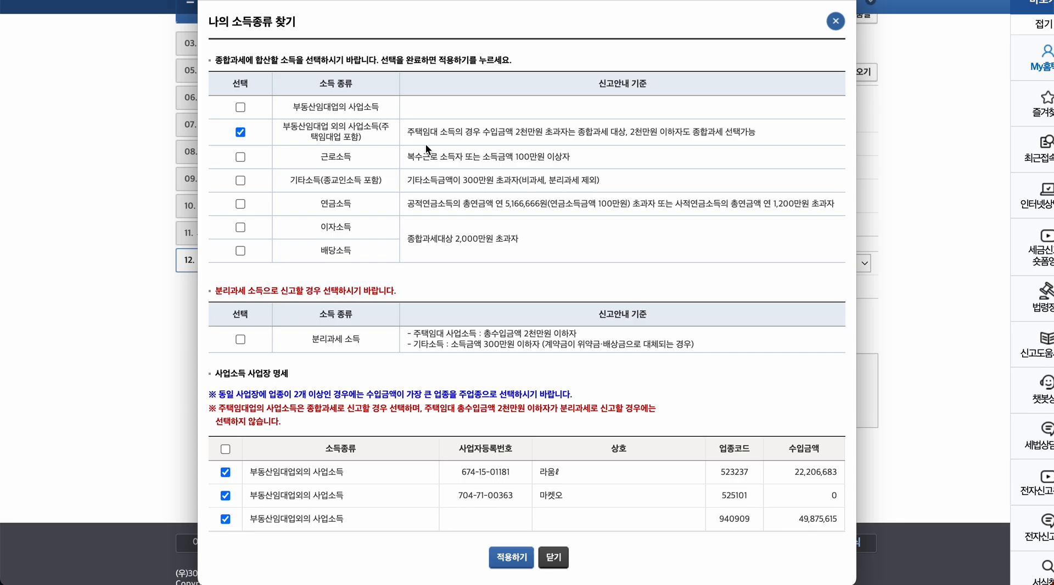
Try including 근로소득, 기타소득 and 연금소득 in the income types and clear those selections.
click(240, 158)
click(240, 180)
click(240, 204)
click(241, 227)
click(240, 206)
click(241, 182)
click(240, 158)
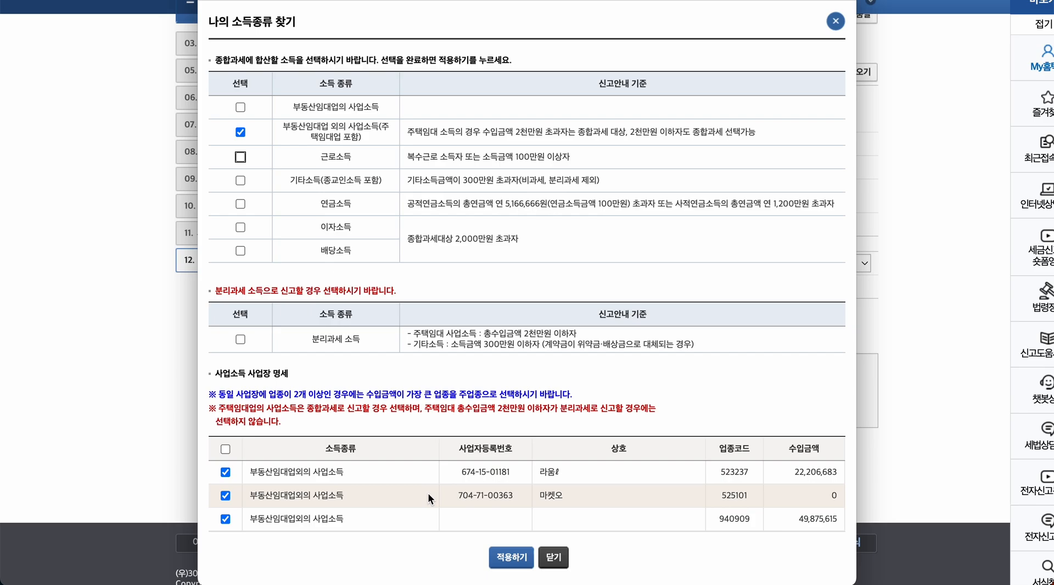
Apply the 부동산임대업 외의 사업소득 selection with all three business entries, and fill in the taxpayer's mobile phone number.
click(511, 560)
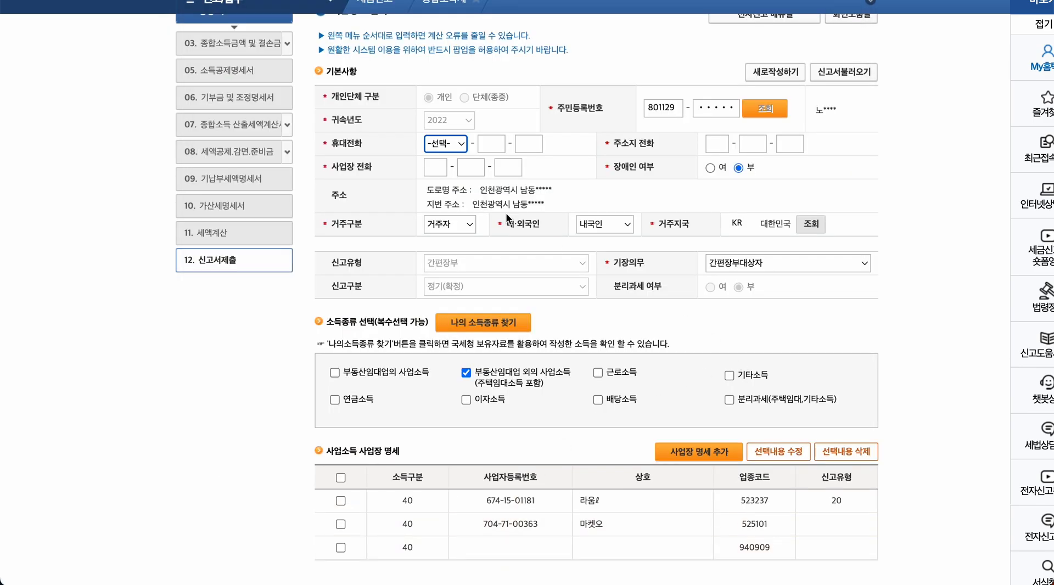
click(465, 145)
click(442, 159)
click(491, 145)
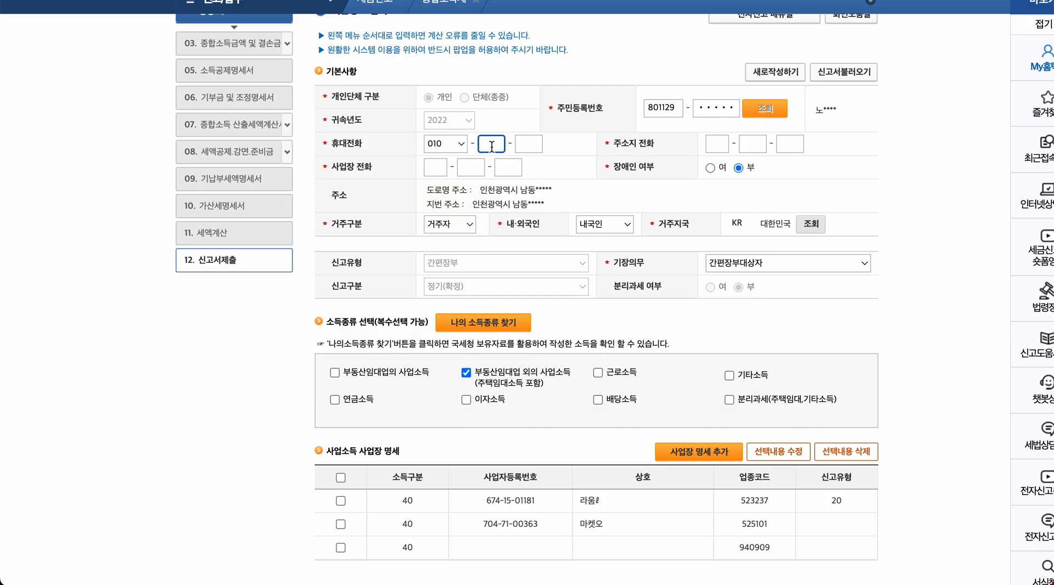
text(00000000)
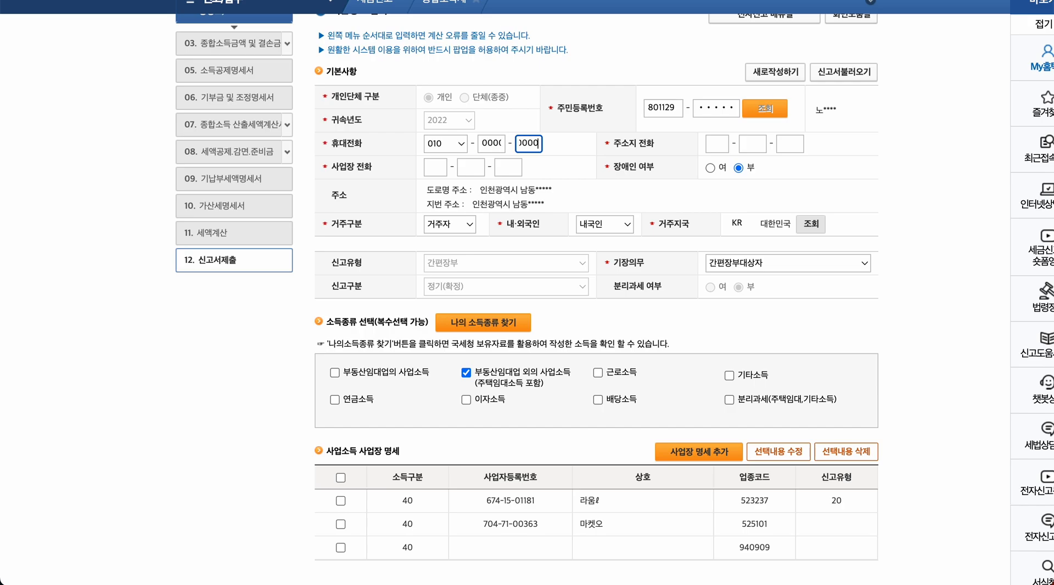
Select the business entry with industry code 523237 and open its 사업소득 기본사항 for editing.
scroll(560, 178, down, 3)
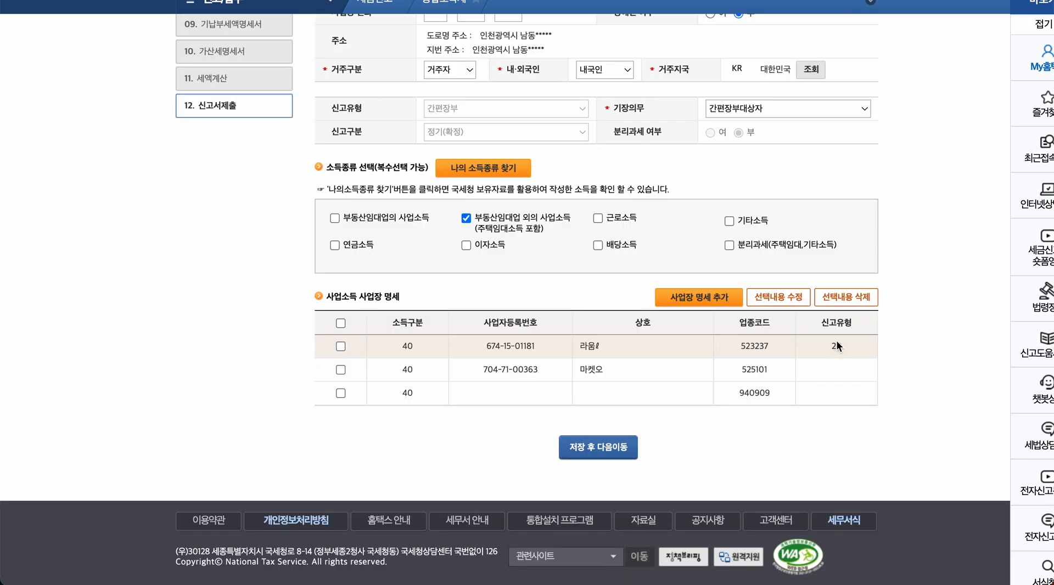
click(341, 345)
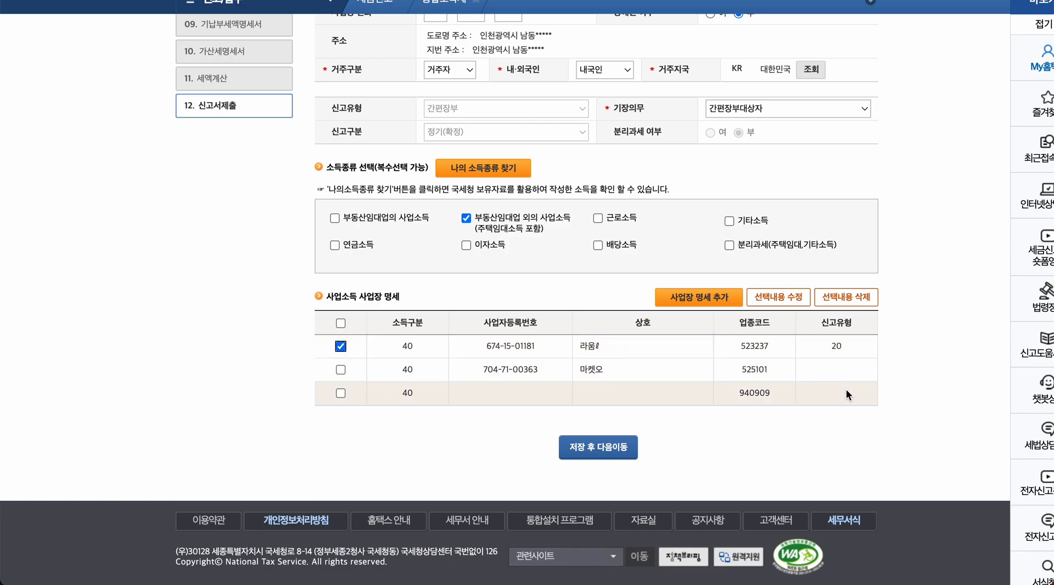
click(780, 300)
scroll(786, 355, down, 5)
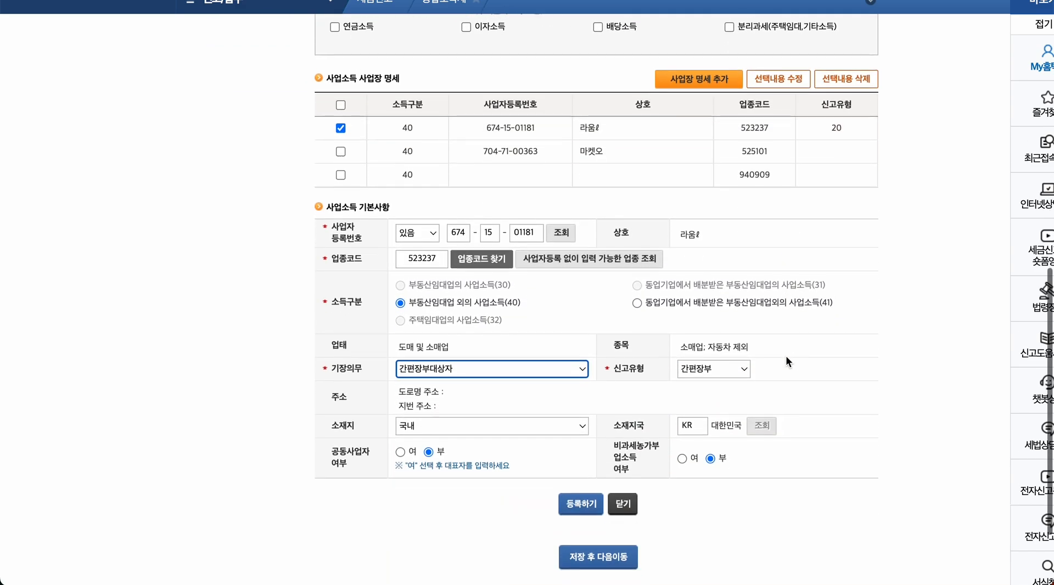
Try 기준경비율 and 자기조정 as the 신고유형 of the 523237 business.
click(726, 303)
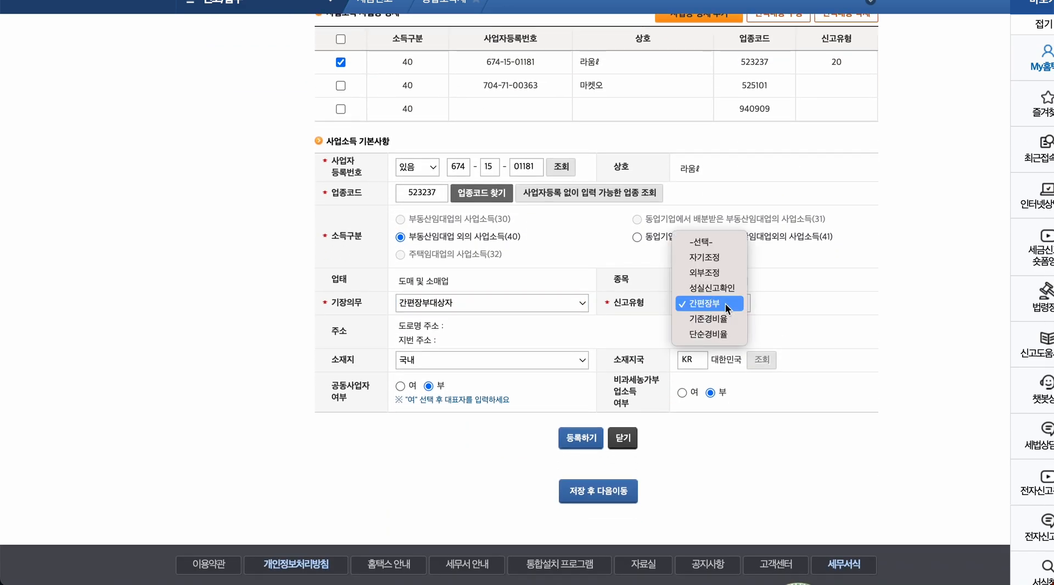
click(717, 320)
click(713, 303)
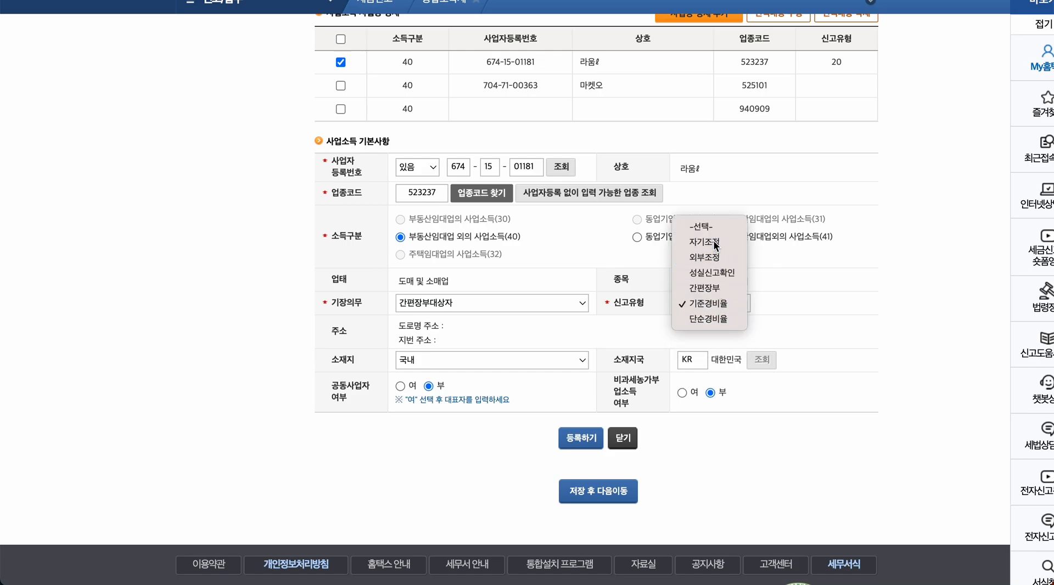
click(715, 243)
Set the 신고유형 of the 523237 business to 간편장부 and register the entry.
click(718, 303)
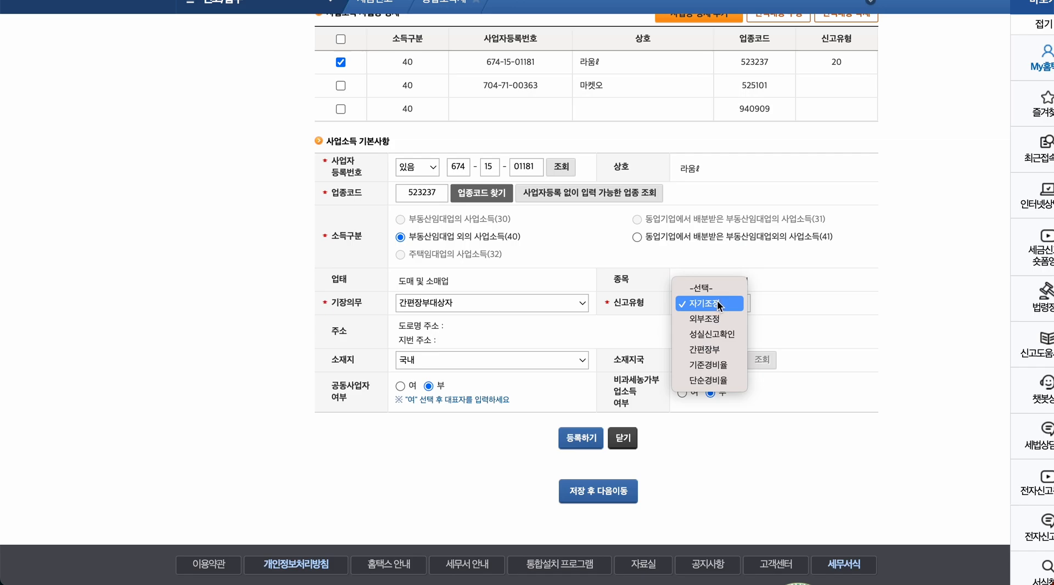
click(709, 350)
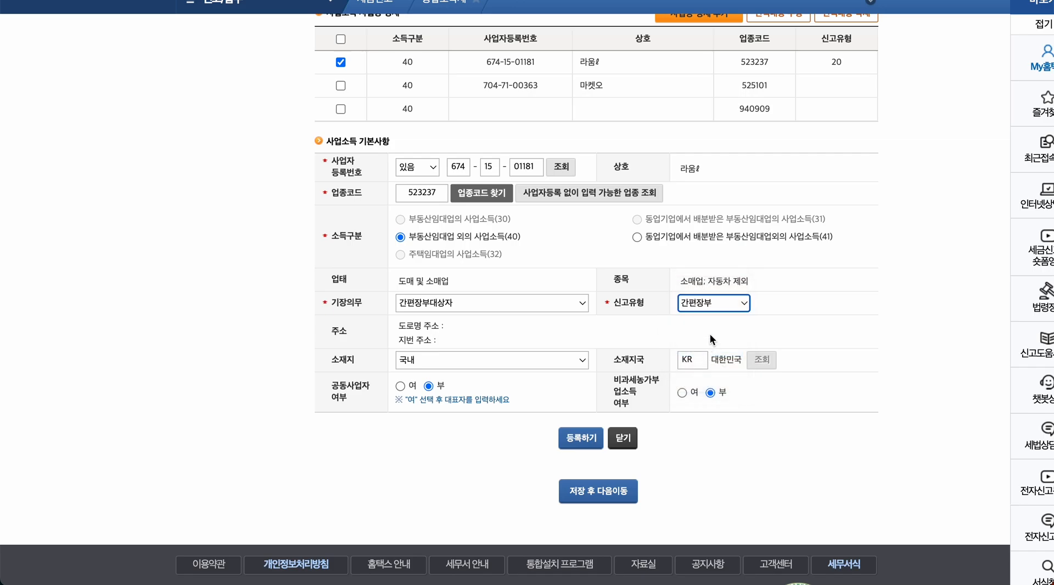
click(723, 309)
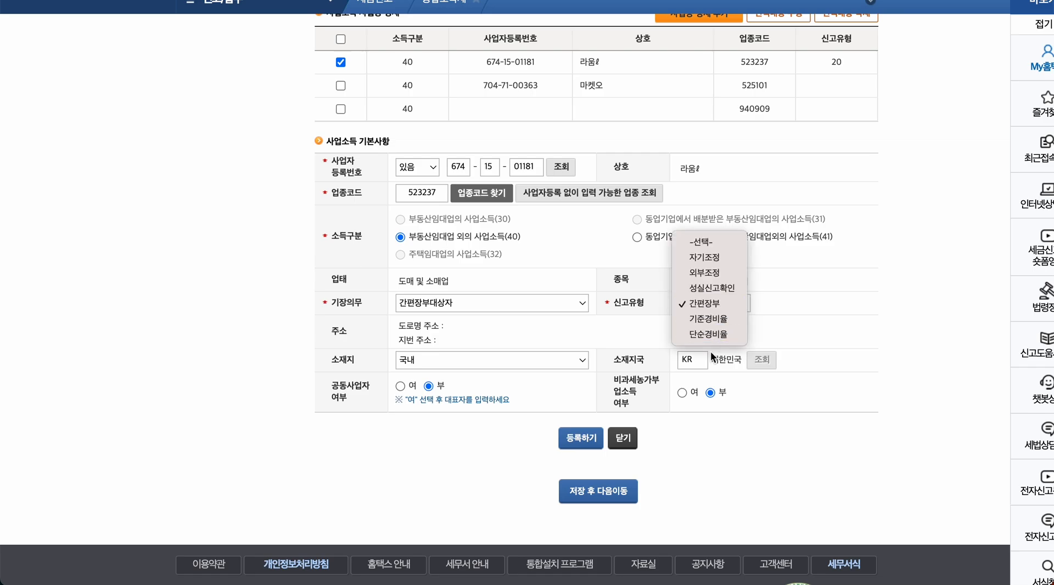
click(708, 303)
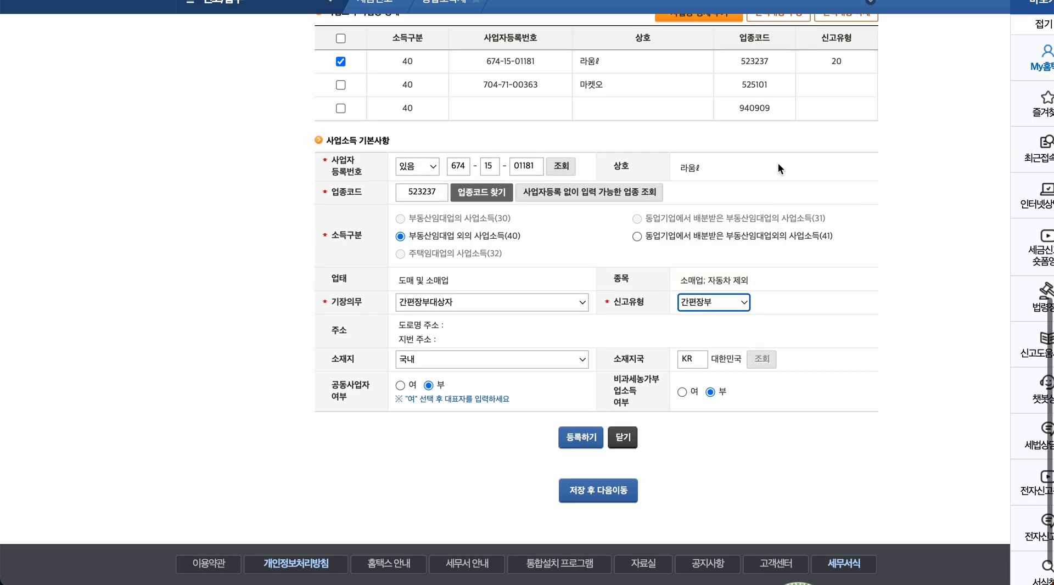
click(572, 449)
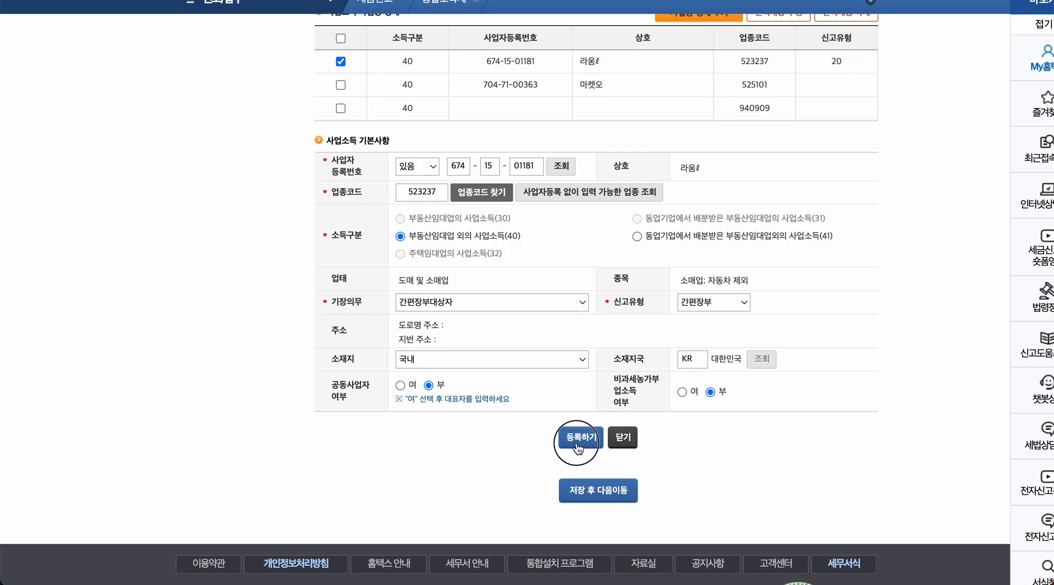
click(661, 55)
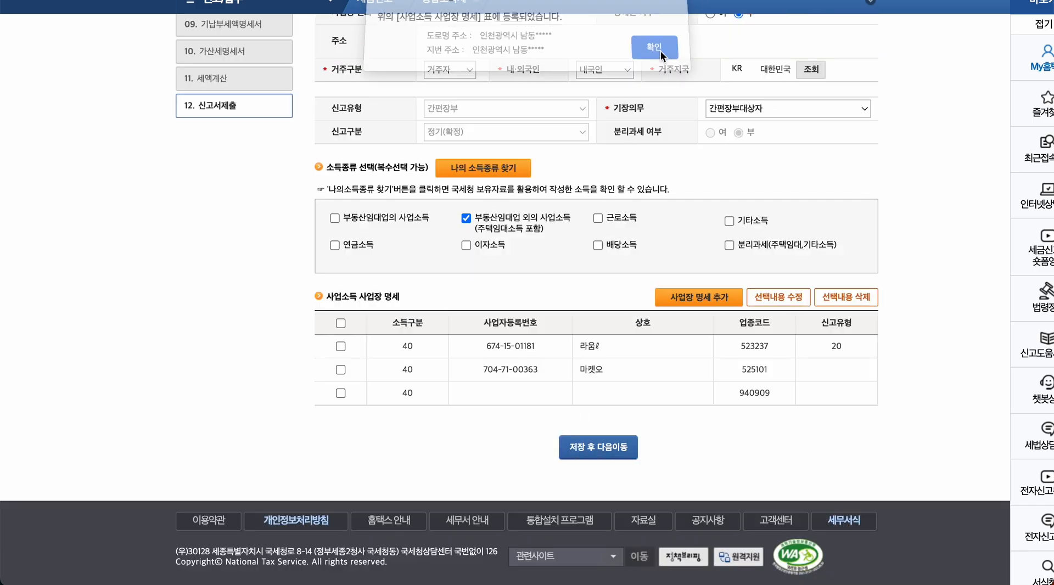
Answer the questionnaire for business 940909 with 간편장부대상자, 간편장부 and 아니오, and apply the answers.
click(777, 298)
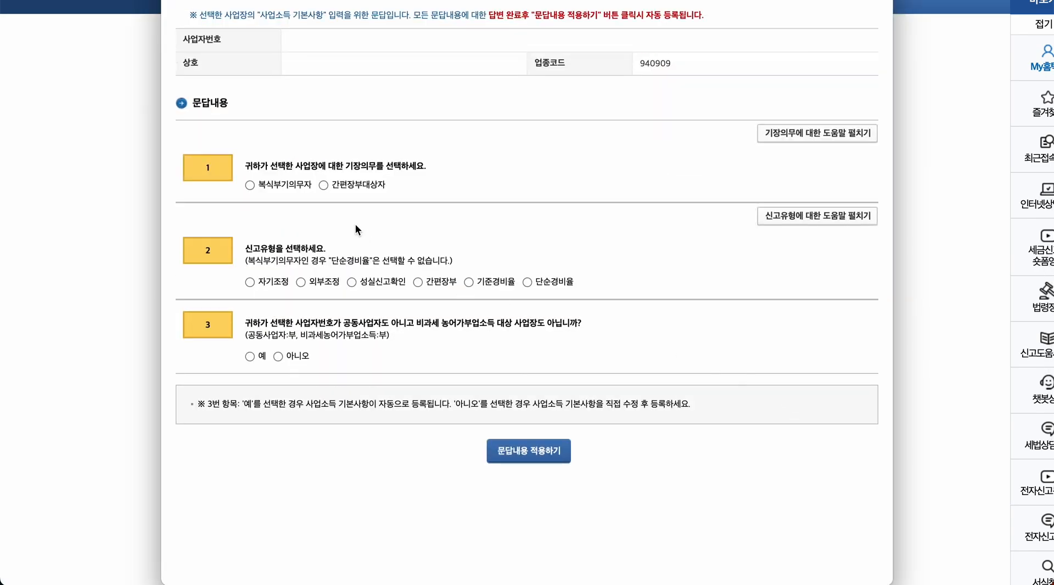
click(418, 282)
click(278, 357)
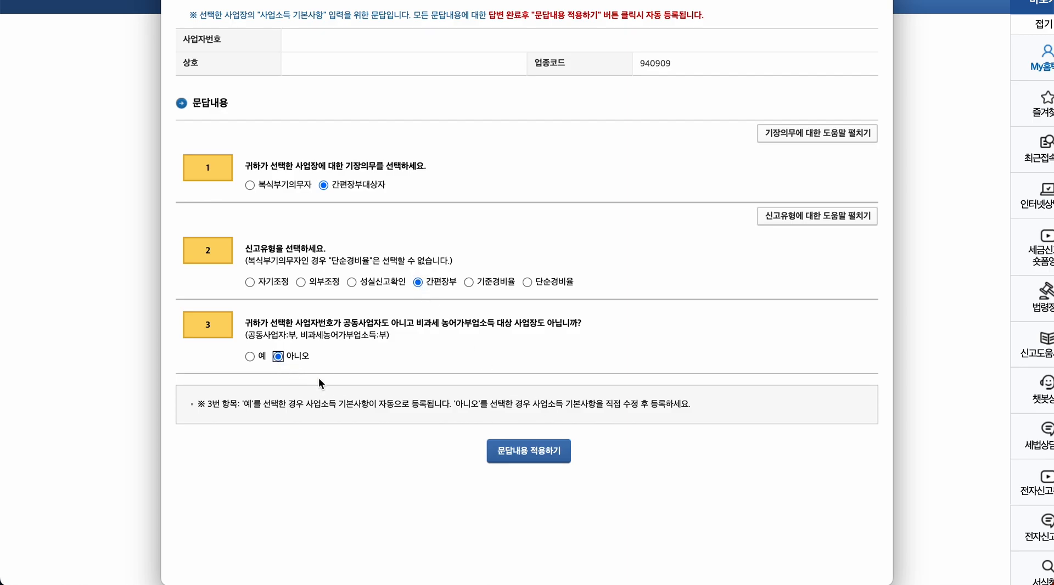
click(556, 458)
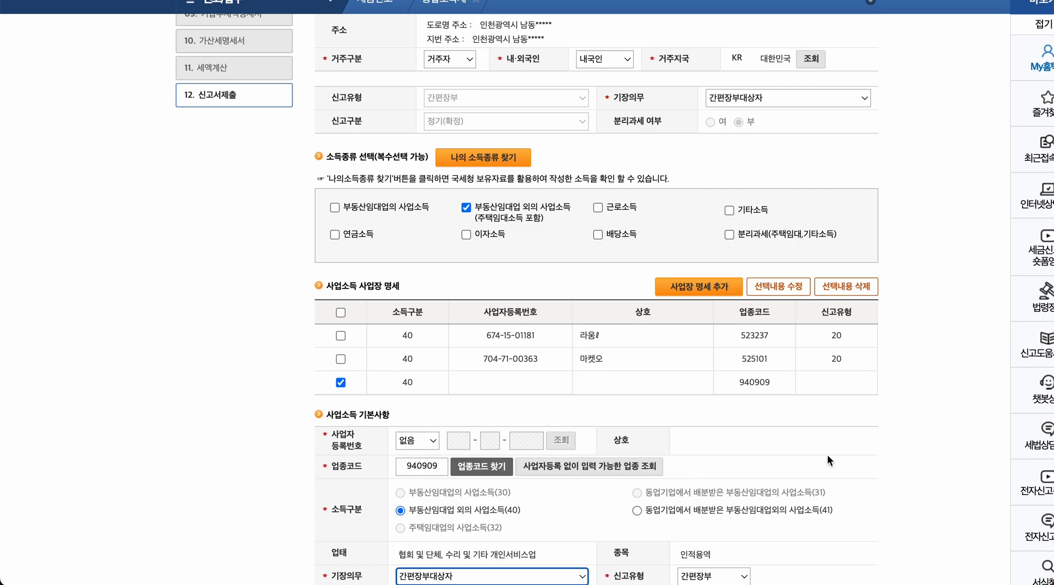
Keep 간편장부대상자 as the 기장의무 and 간편장부 as the 신고유형 of business 940909, and register the entry.
scroll(830, 461, down, 4)
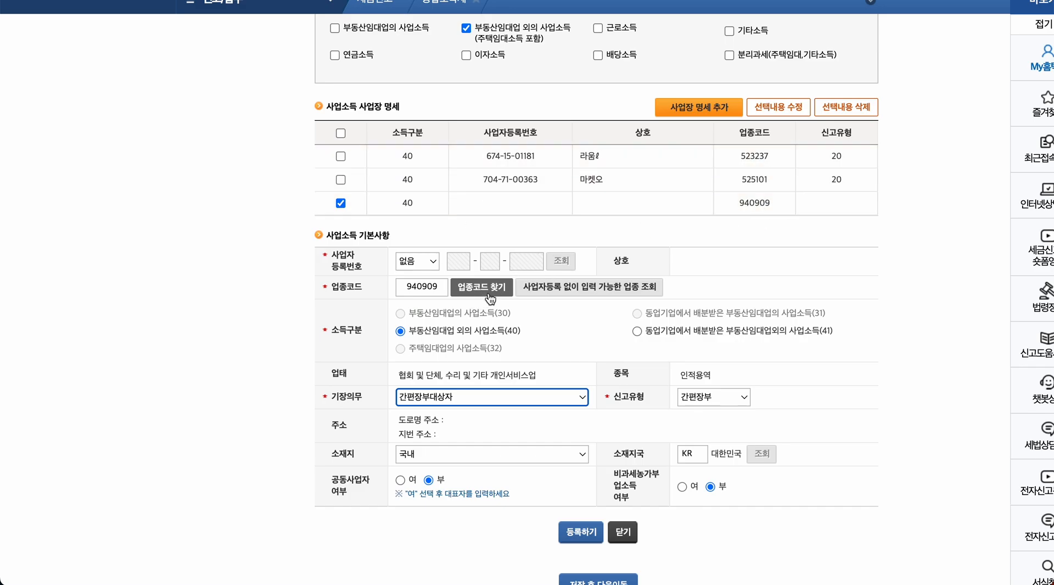
scroll(550, 307, down, 1)
scroll(549, 302, down, 1)
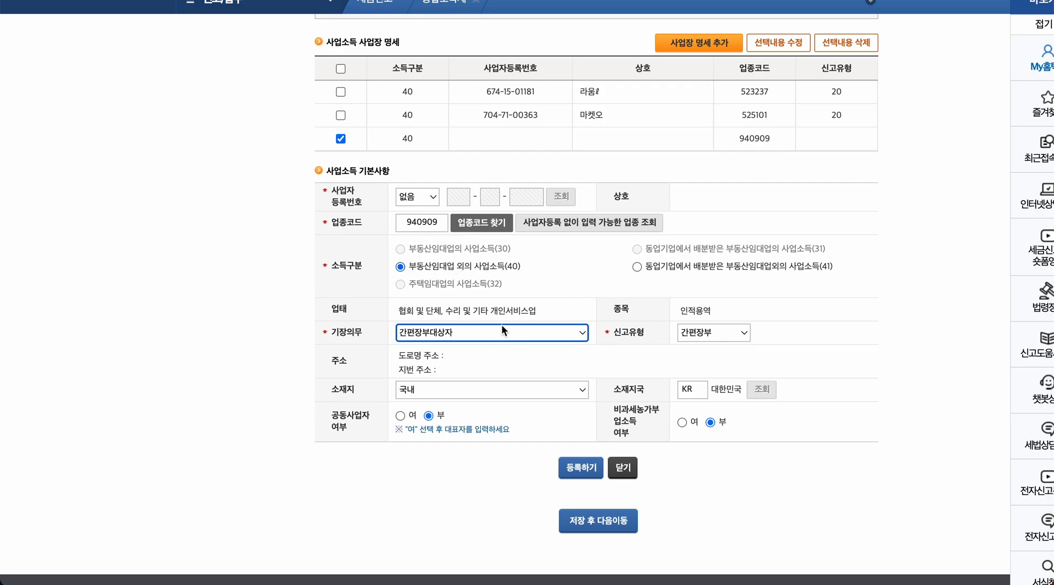
click(696, 335)
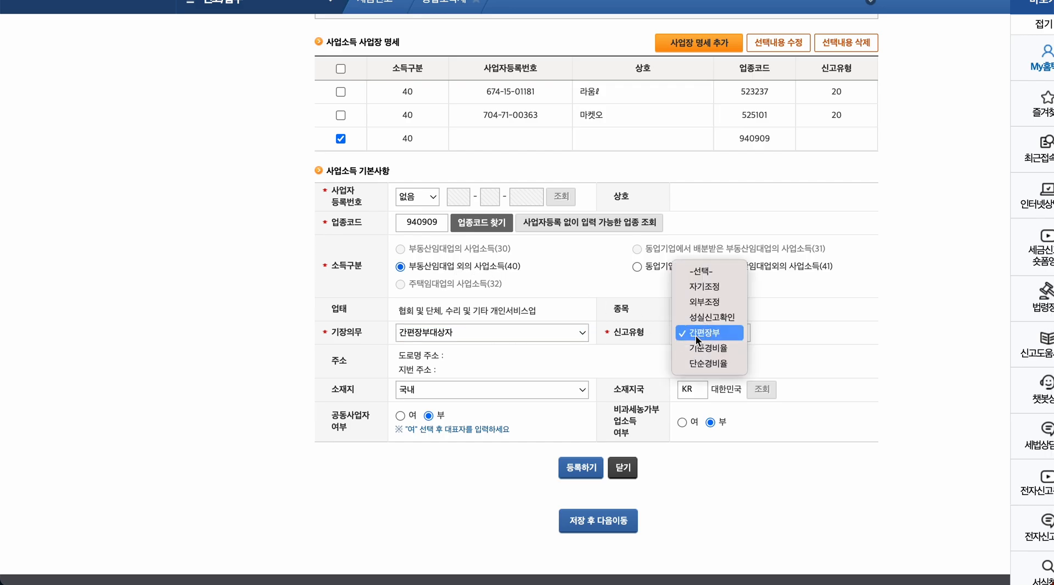
click(696, 335)
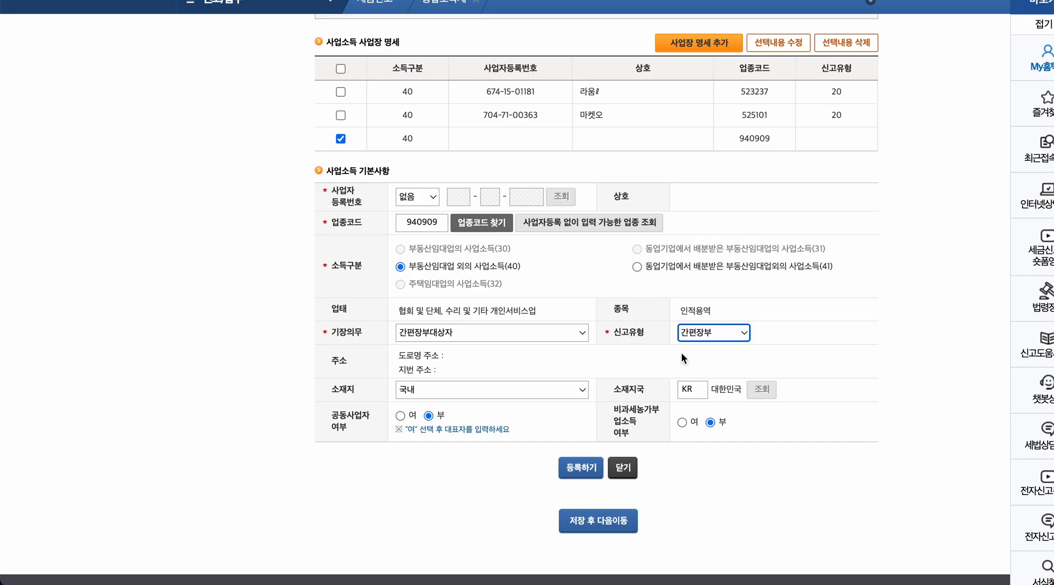
scroll(681, 355, down, 1)
click(578, 443)
click(654, 46)
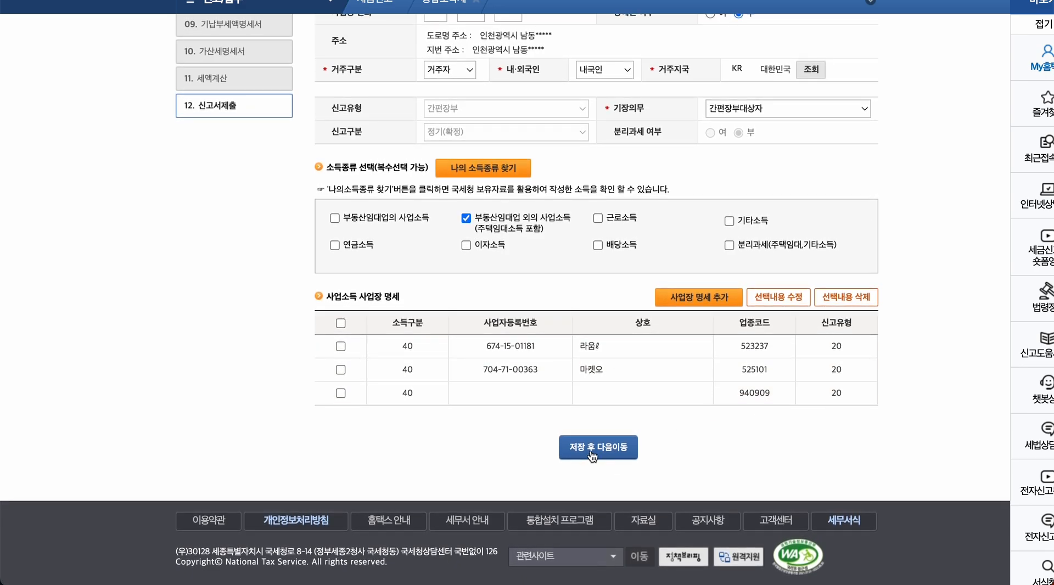
Save the basic information and continue to the 총수입금액 및 필요경비계산 명세서.
click(592, 456)
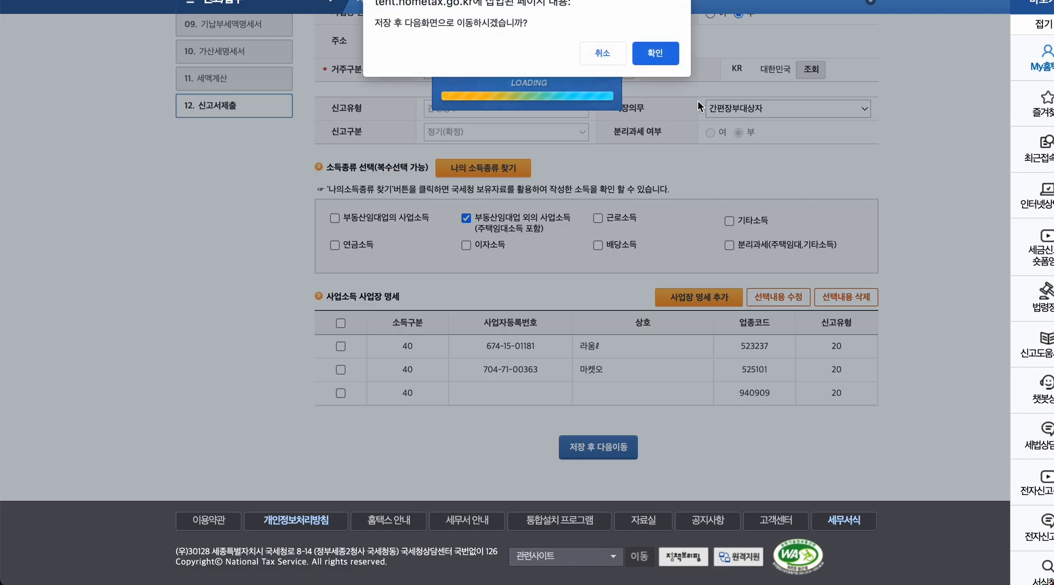
click(654, 54)
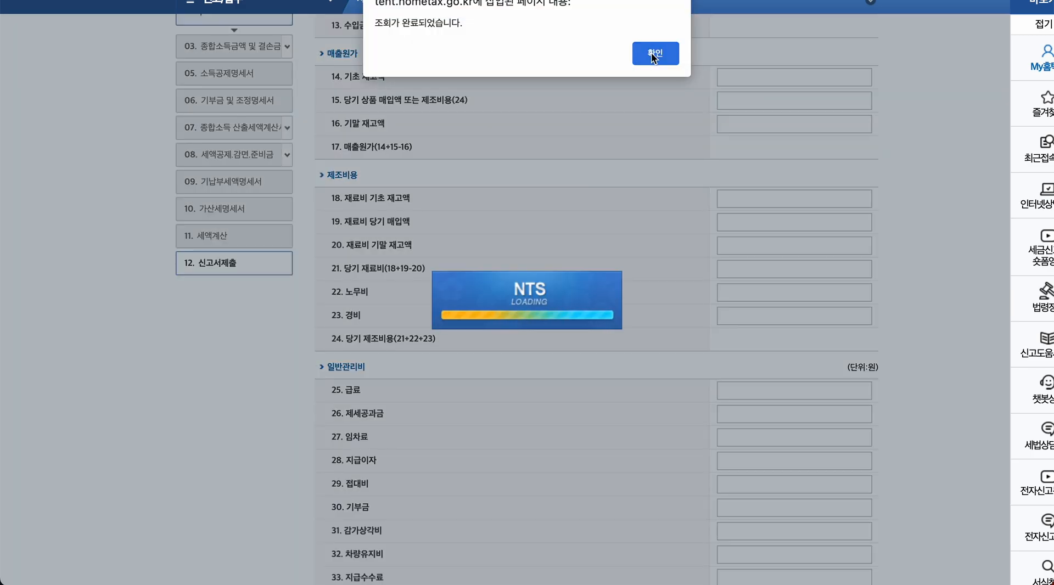
click(653, 54)
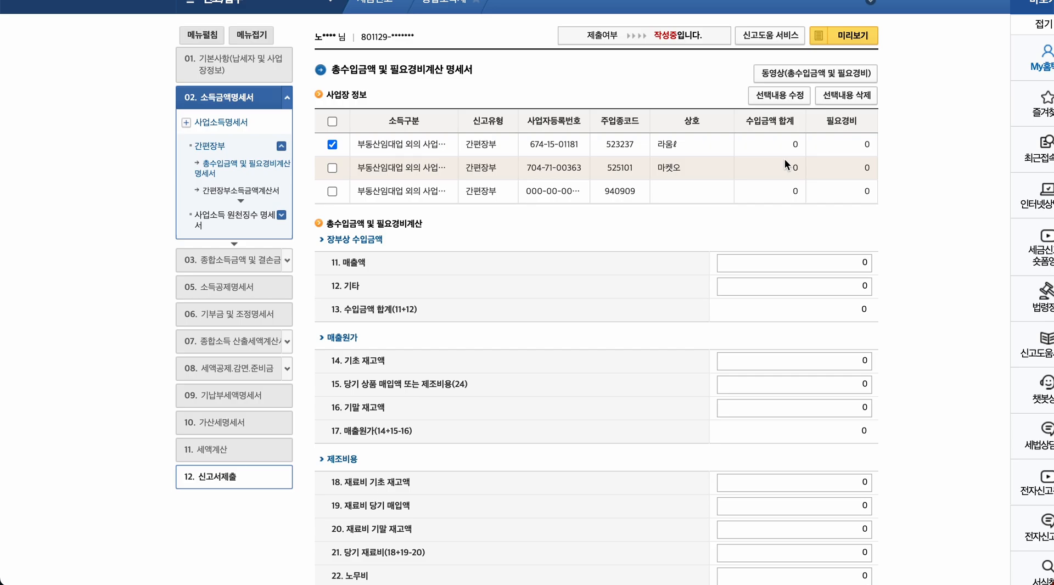
Enter 매출액 21,932,646 and 기타 274,037 as the 장부상 수입금액 of the 523237 business.
click(841, 265)
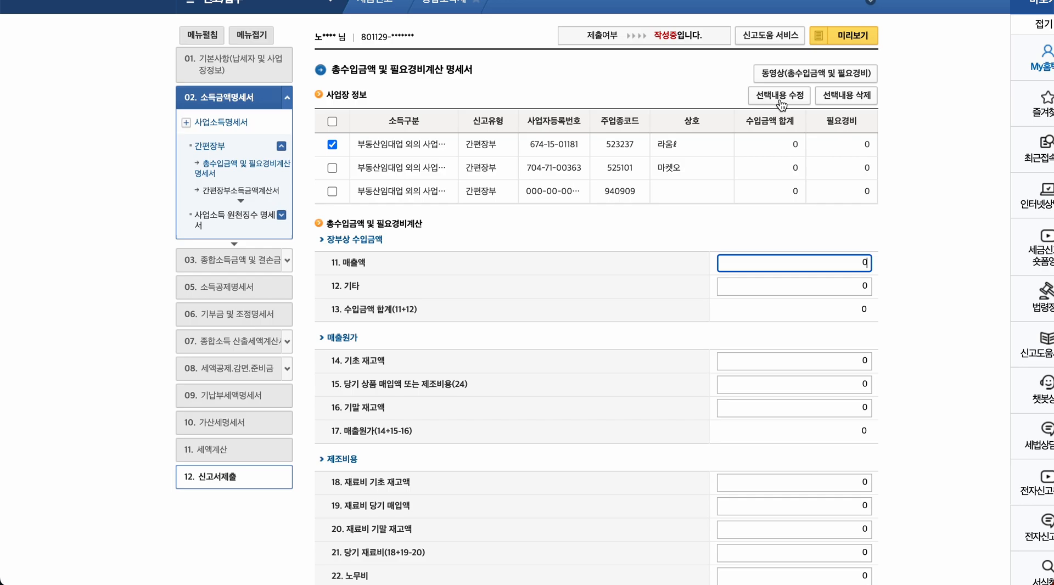
click(835, 261)
text(21932646)
click(849, 287)
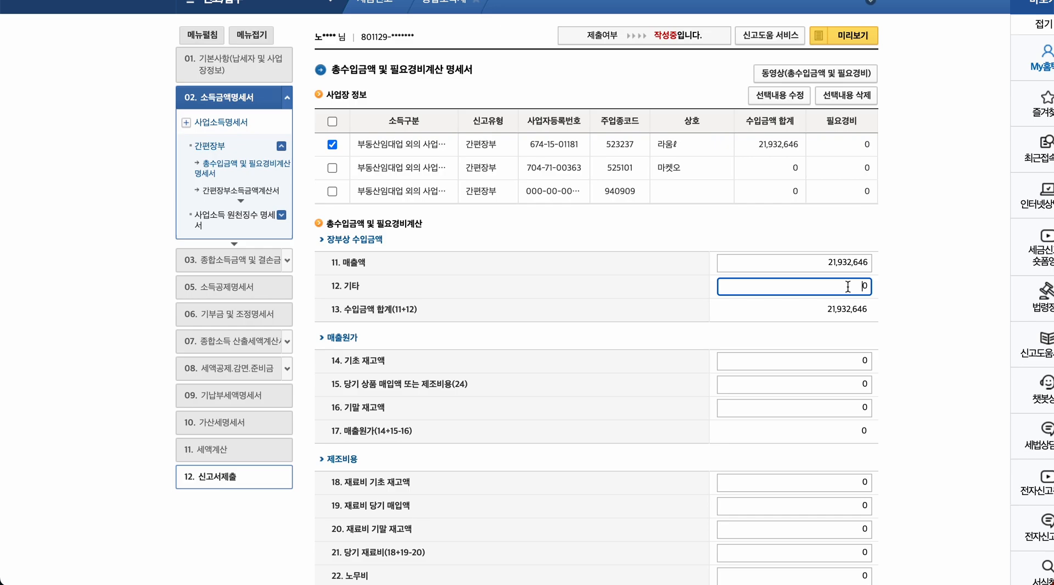
double_click(849, 286)
text(2)
text(74,)
text(0)
text(37)
Try 기초 재고액 500,000, 당기 상품 매입액 또는 제조비용 1,200,000 and 기말 재고액 250,000 under 매출원가.
scroll(591, 173, down, 3)
scroll(758, 137, down, 1)
click(773, 191)
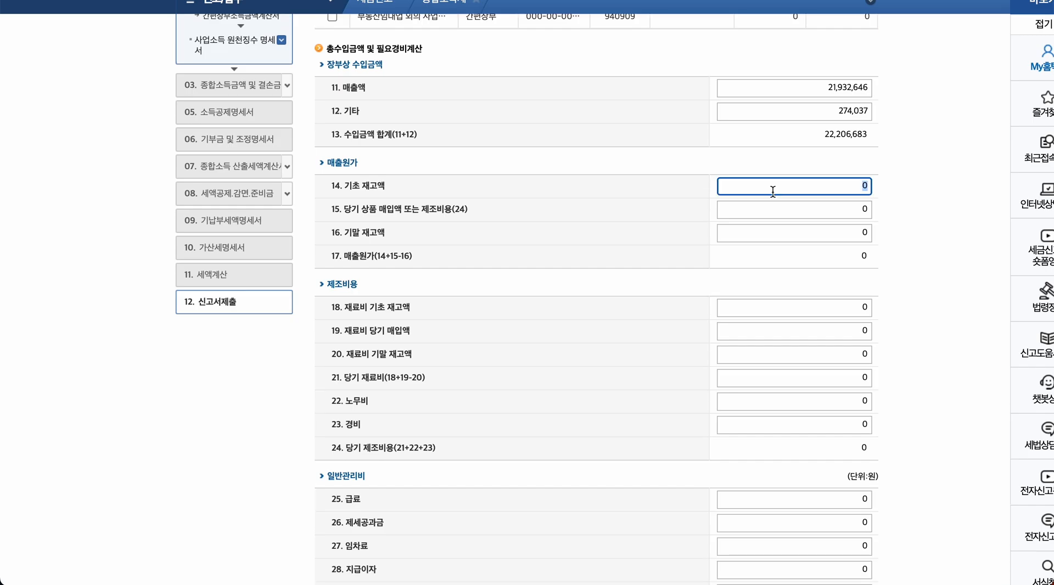
text(500000)
click(843, 209)
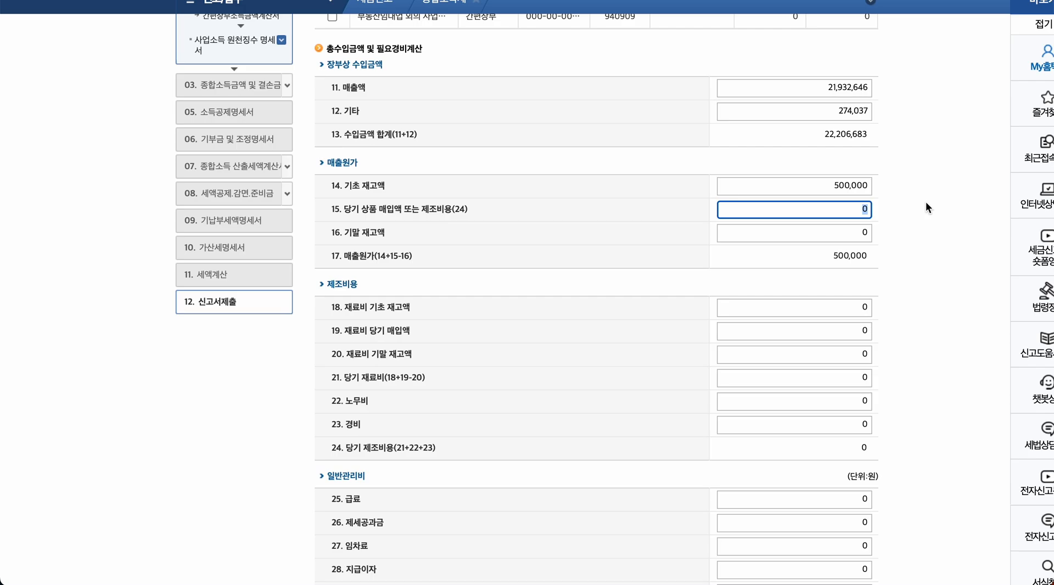
text(1200000)
click(854, 235)
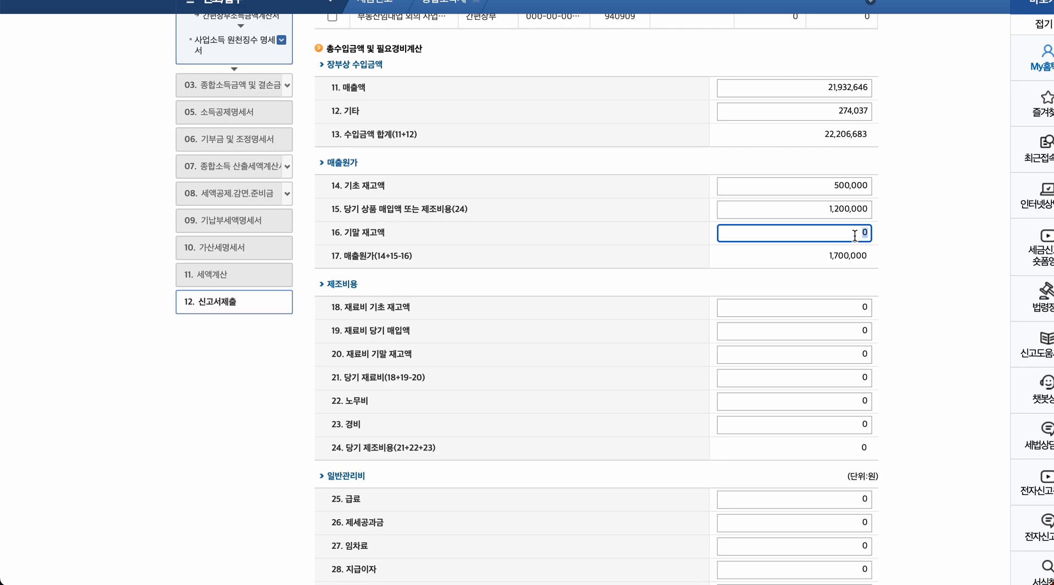
text(250000)
click(937, 252)
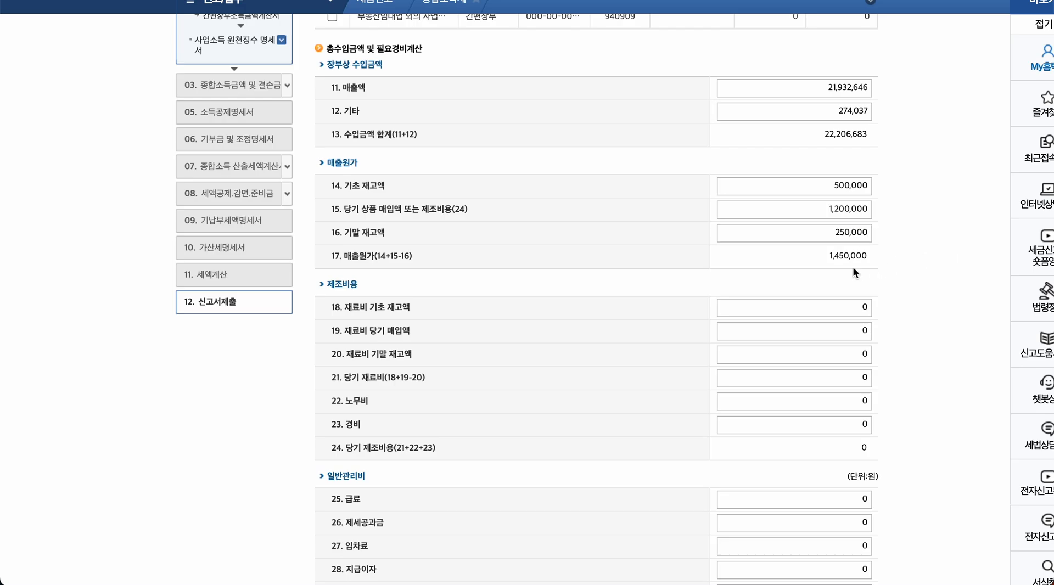
drag(826, 261, 875, 261)
click(876, 266)
Clear 기초 재고액 and 기말 재고액, and set 당기 상품 매입액 또는 제조비용 to 12,590,780.
click(830, 187)
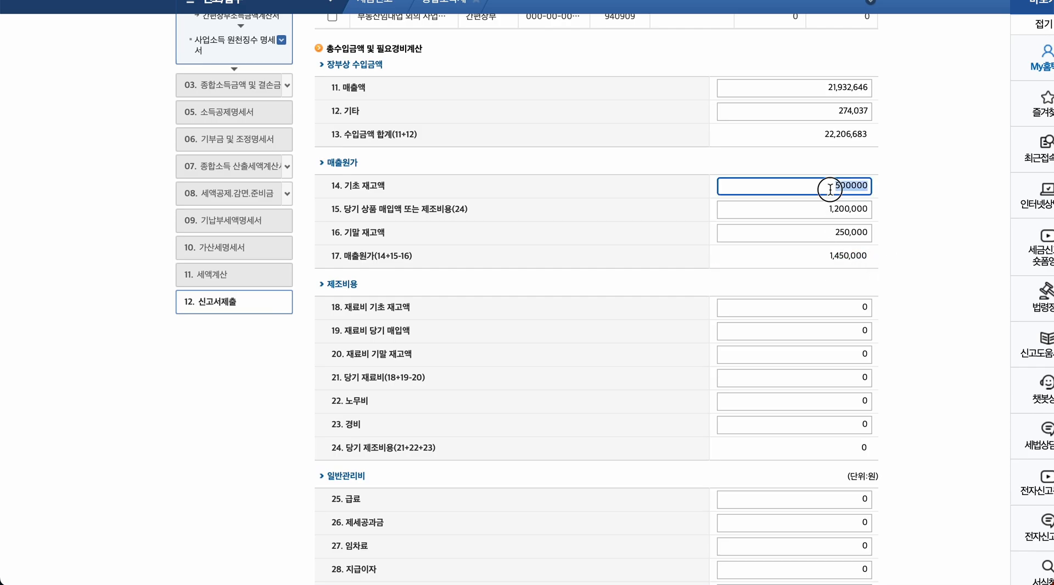
key(BackSpace)
click(821, 204)
drag(379, 210, 468, 212)
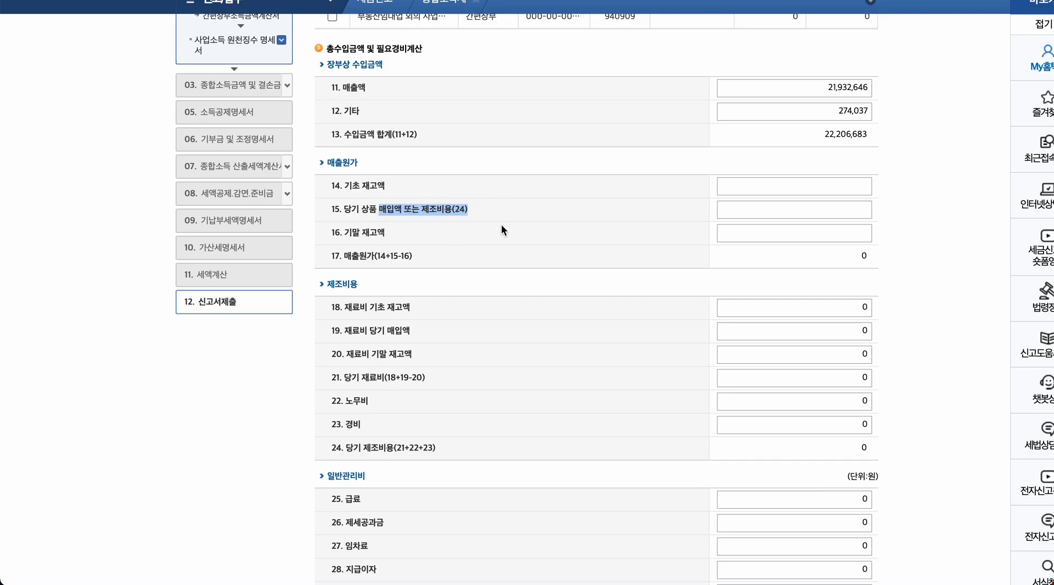
click(361, 215)
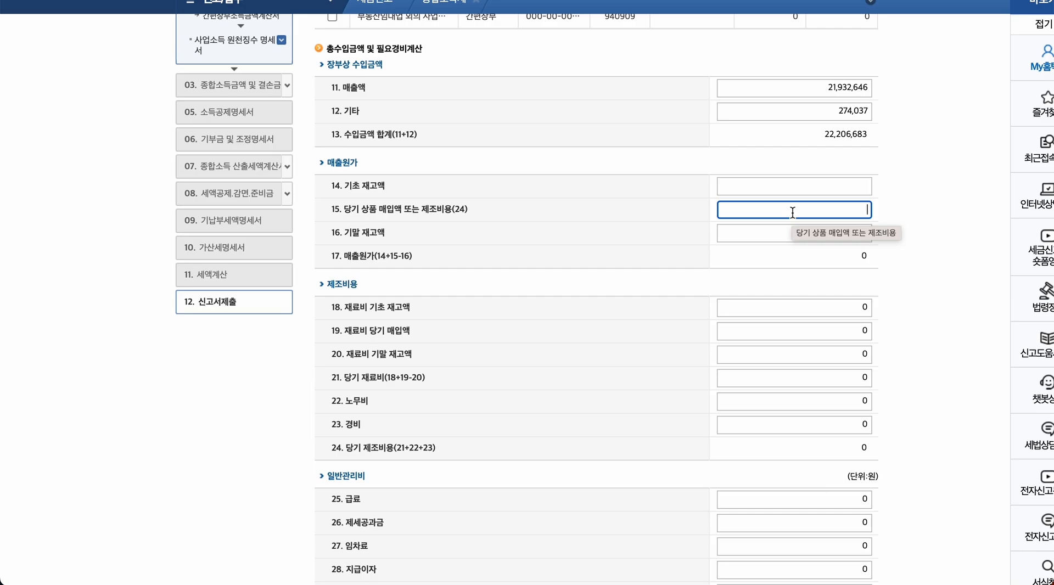
text(12)
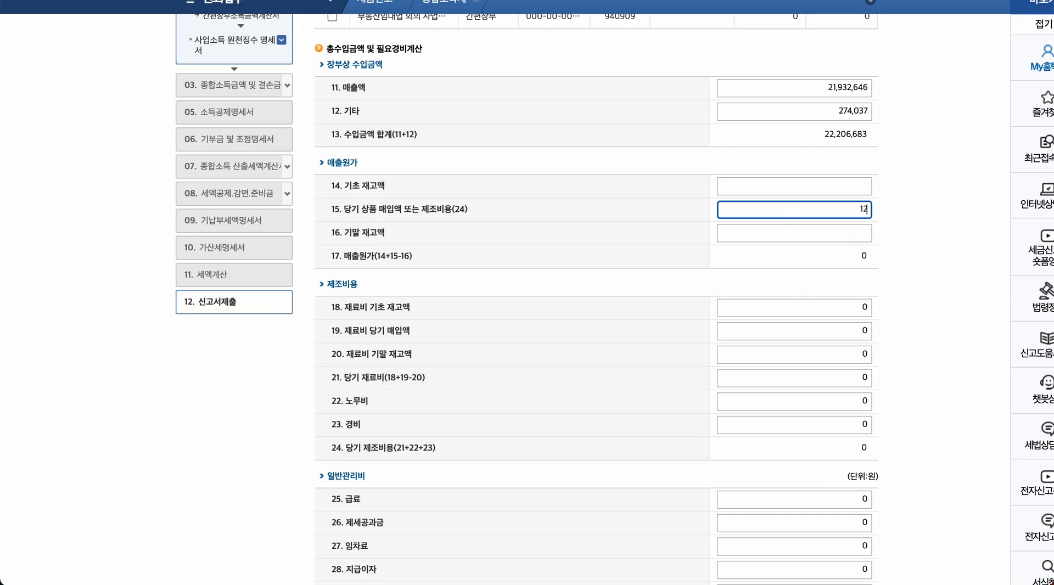
text(590780)
click(904, 142)
Examine the 매출원가, 제조비용 and 일반관리비 items of the necessary-expense statement.
scroll(912, 231, down, 4)
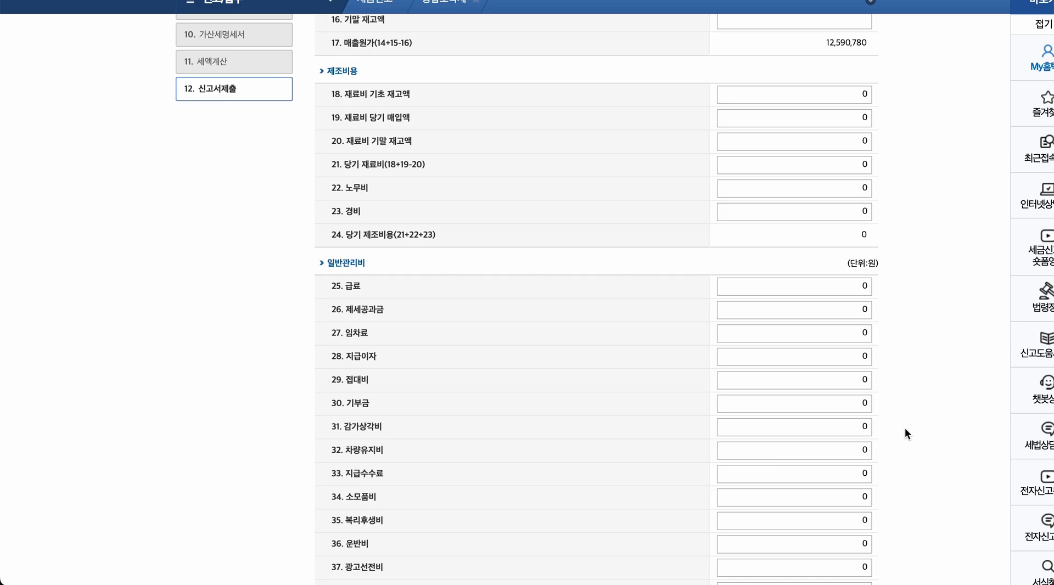
scroll(906, 429, down, 2)
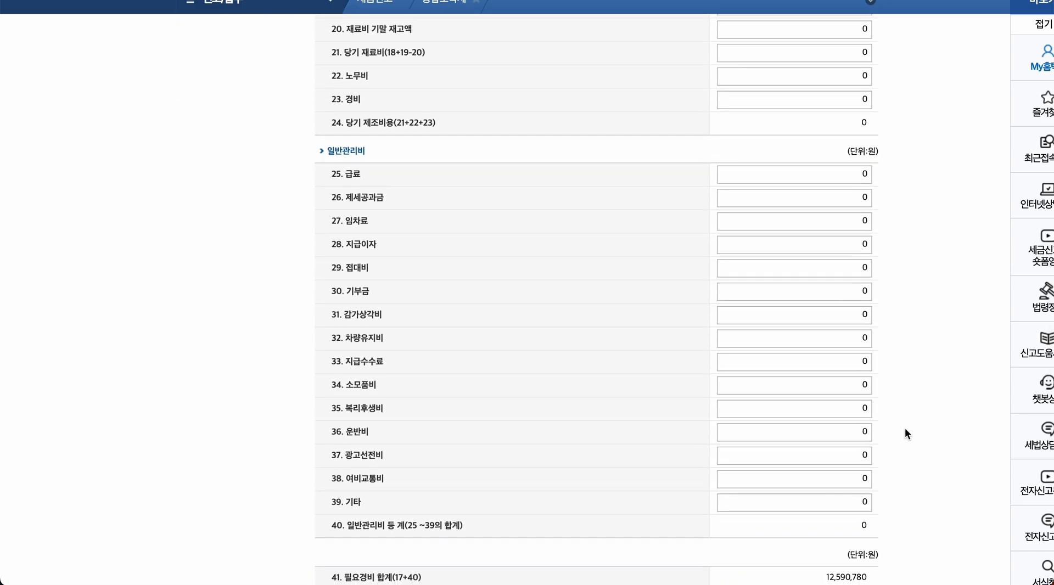
scroll(905, 429, up, 7)
click(765, 254)
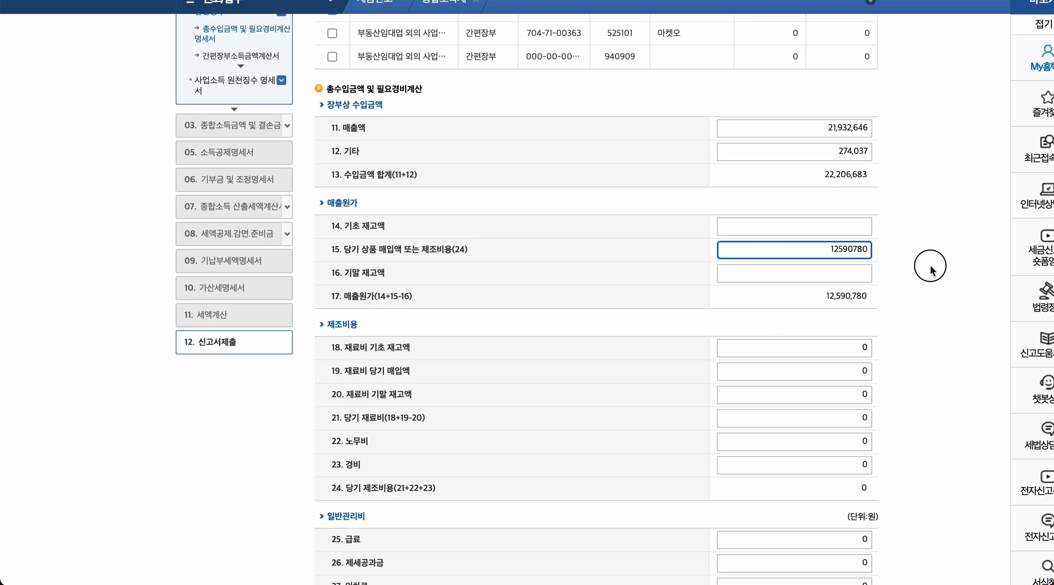
scroll(930, 264, down, 5)
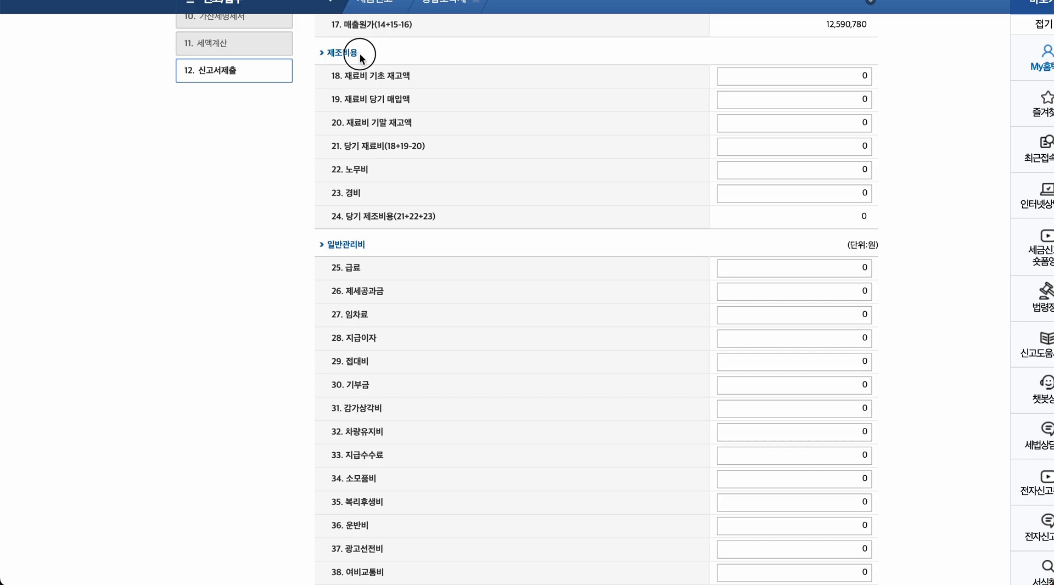
drag(327, 53, 357, 52)
click(330, 53)
scroll(436, 173, down, 1)
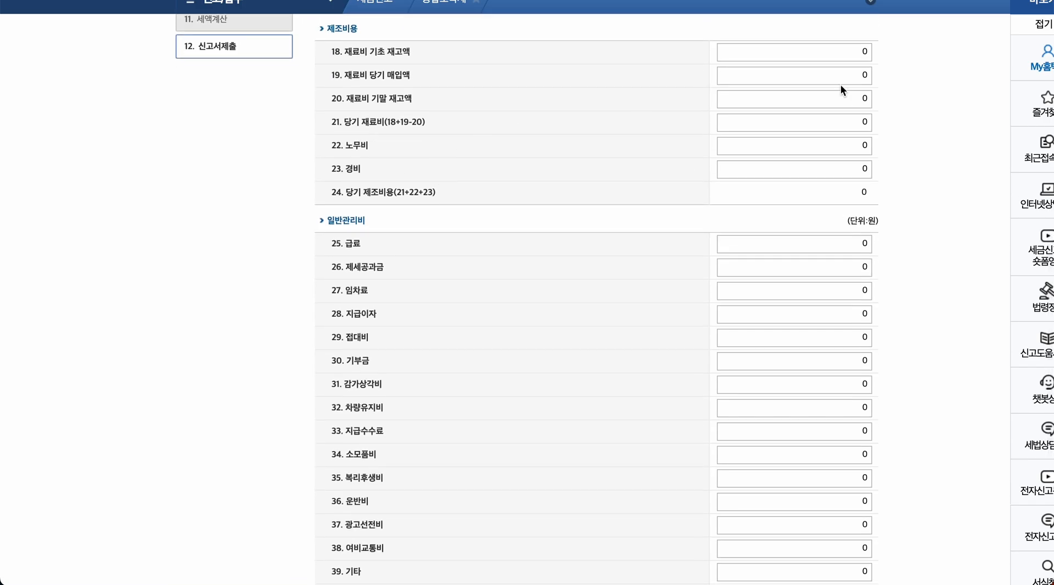
scroll(826, 46, up, 5)
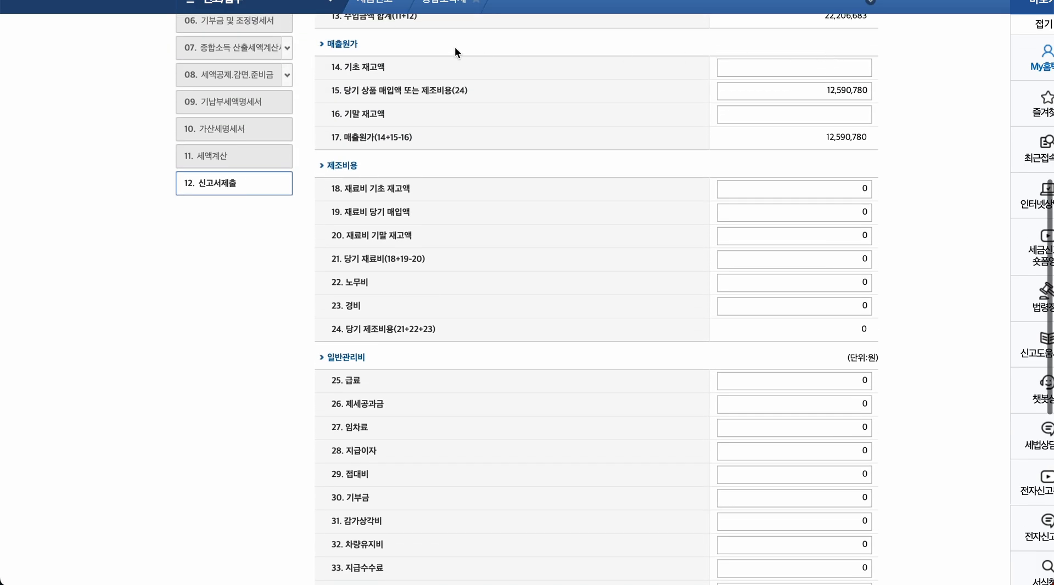
scroll(759, 255, down, 1)
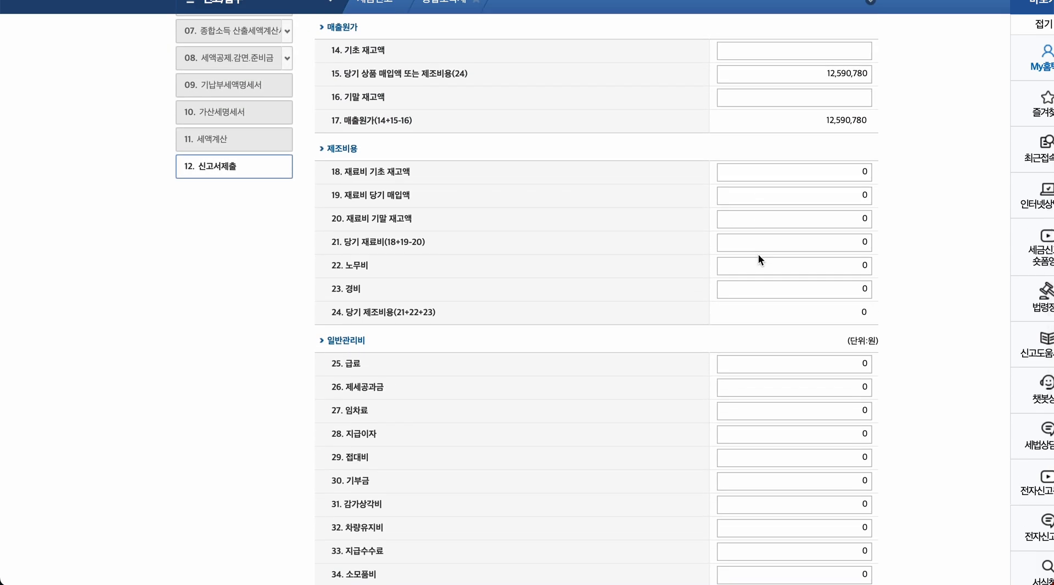
drag(326, 148, 356, 148)
click(381, 151)
Go through the 제조비용 items from 재료비 당기 매입액 to 경비.
click(857, 195)
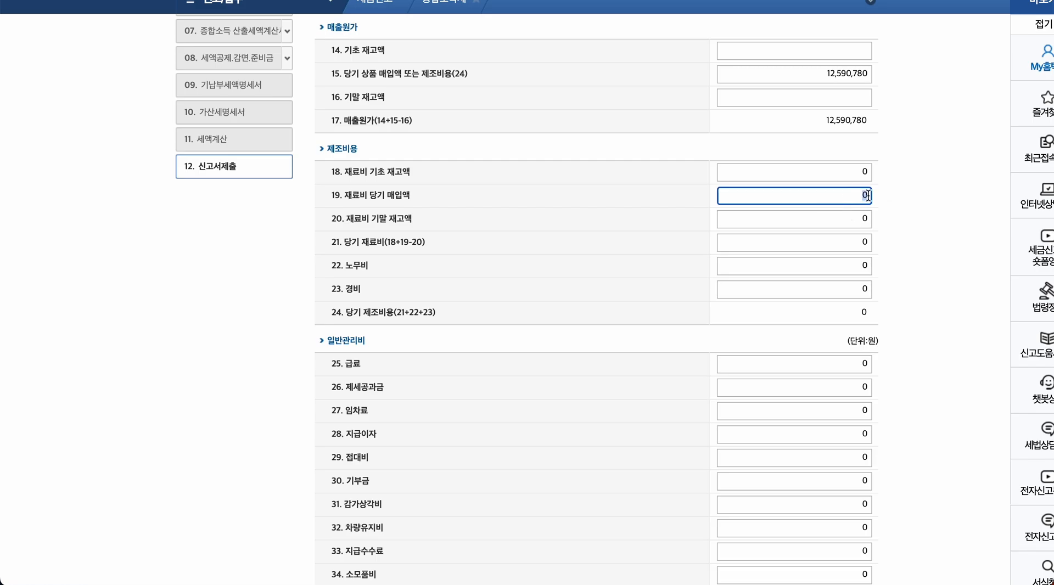
key(BackSpace)
click(847, 218)
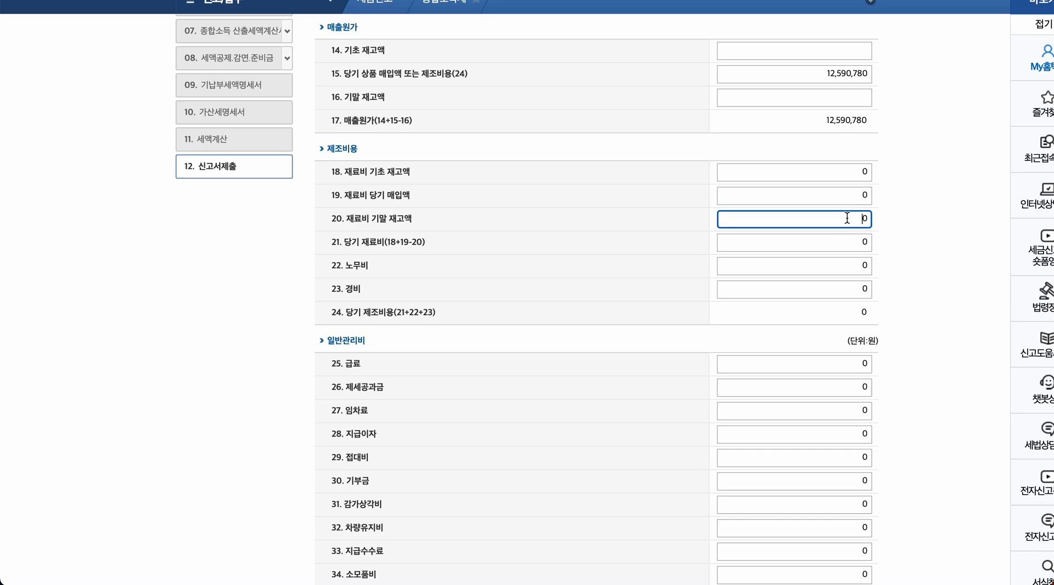
double_click(860, 219)
click(855, 243)
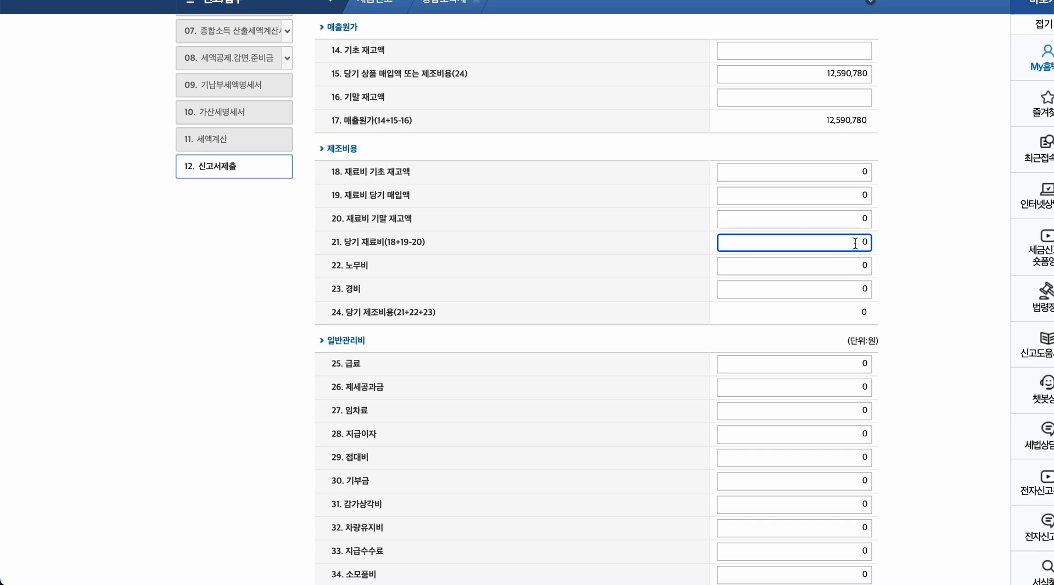
click(840, 268)
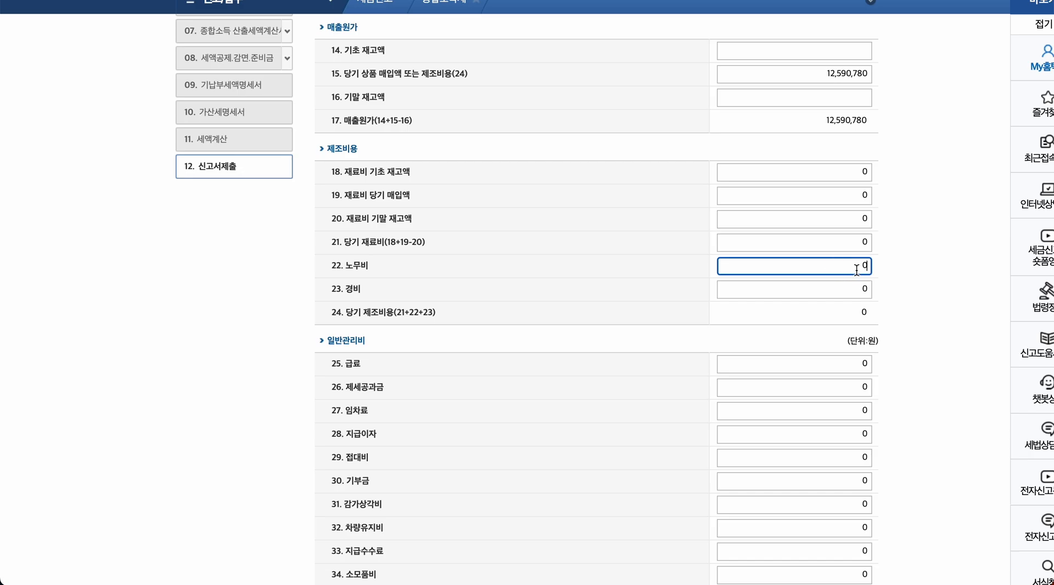
drag(857, 269, 872, 292)
click(871, 290)
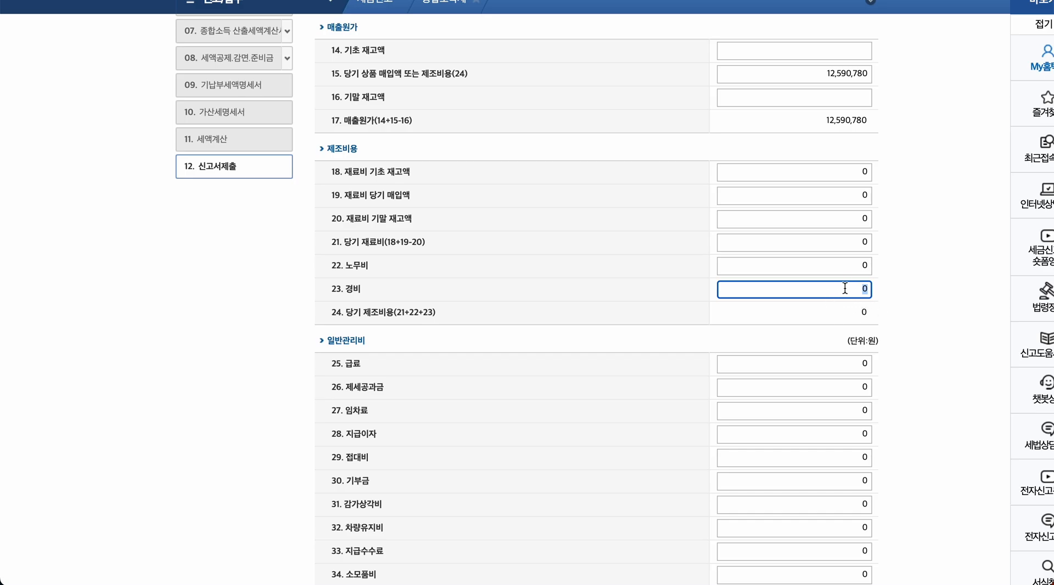
click(862, 290)
Under 일반관리비, set 제세공과금 to 568,960, 접대비 to 670,800, 차량유지비 to 6,590,800, 지급수수료 to 2,987,600 and 소모품비 to 579,800.
scroll(904, 319, down, 3)
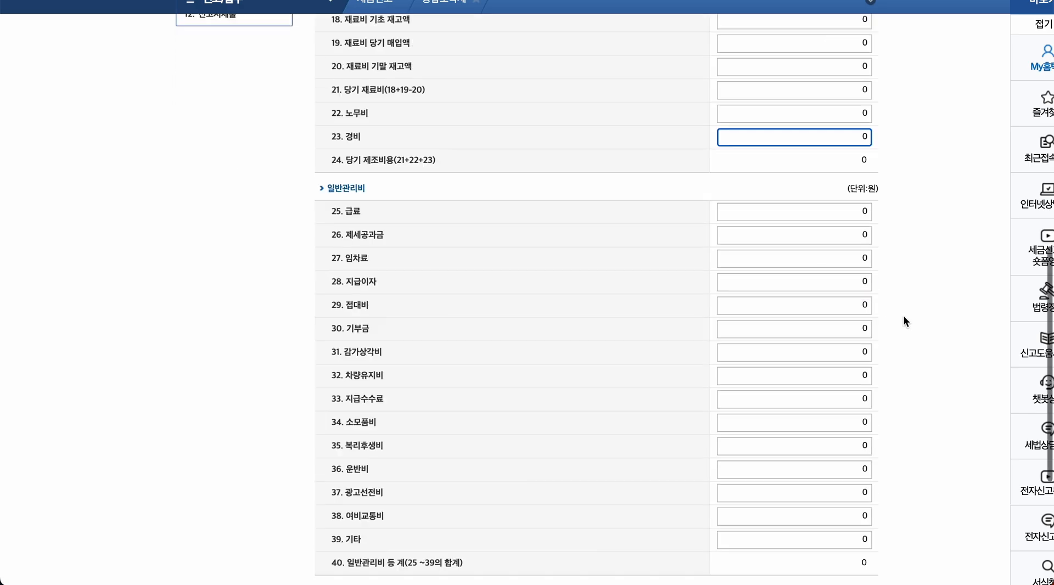
scroll(904, 319, down, 1)
click(854, 140)
click(853, 163)
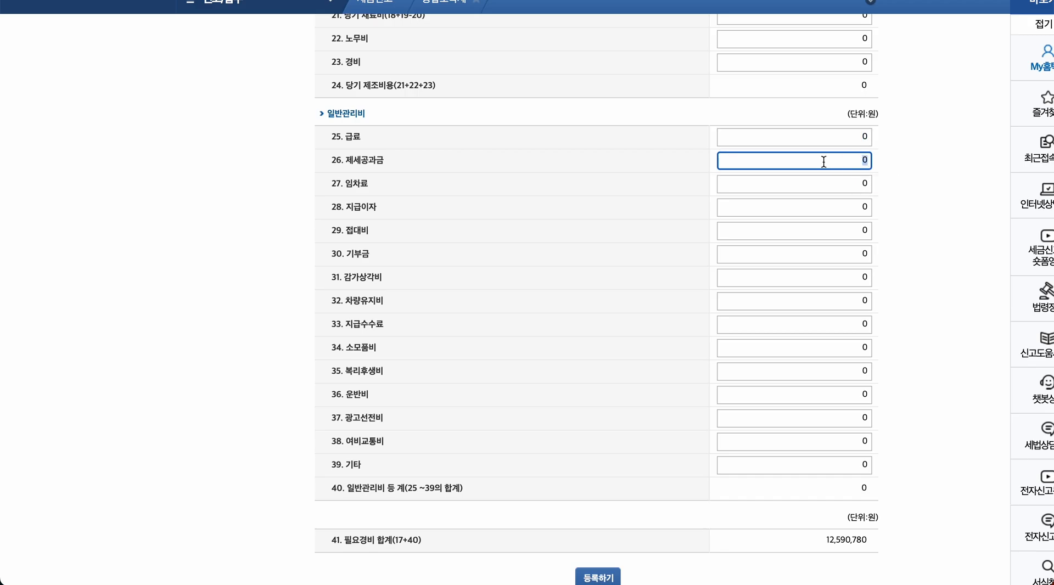
click(855, 207)
click(856, 231)
click(854, 254)
click(852, 277)
click(851, 324)
click(851, 348)
click(851, 370)
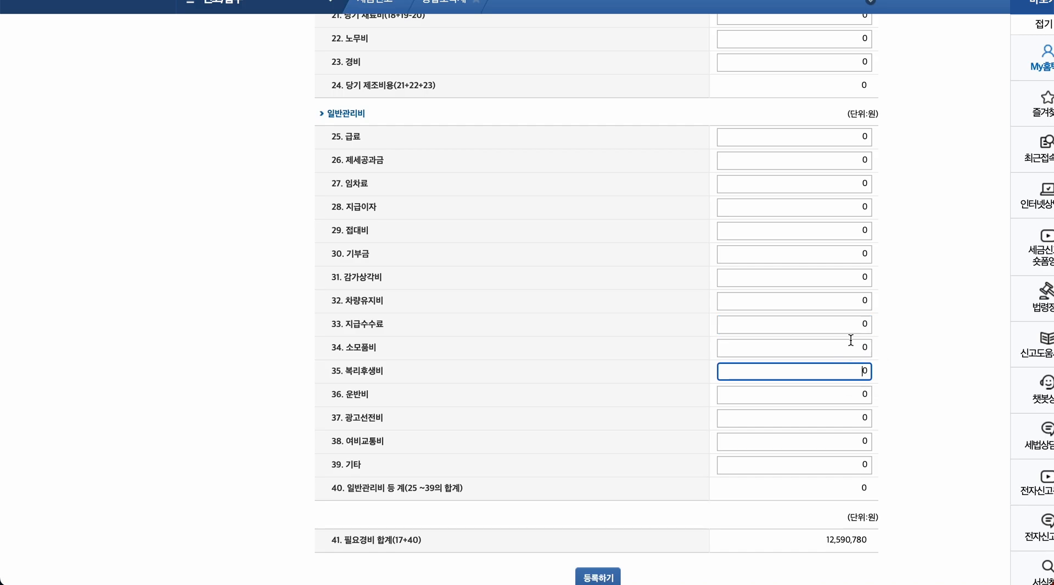
Set 운반비 to 1,245,000 and 여비교통비 to 56,000 under 일반관리비.
triple_click(333, 372)
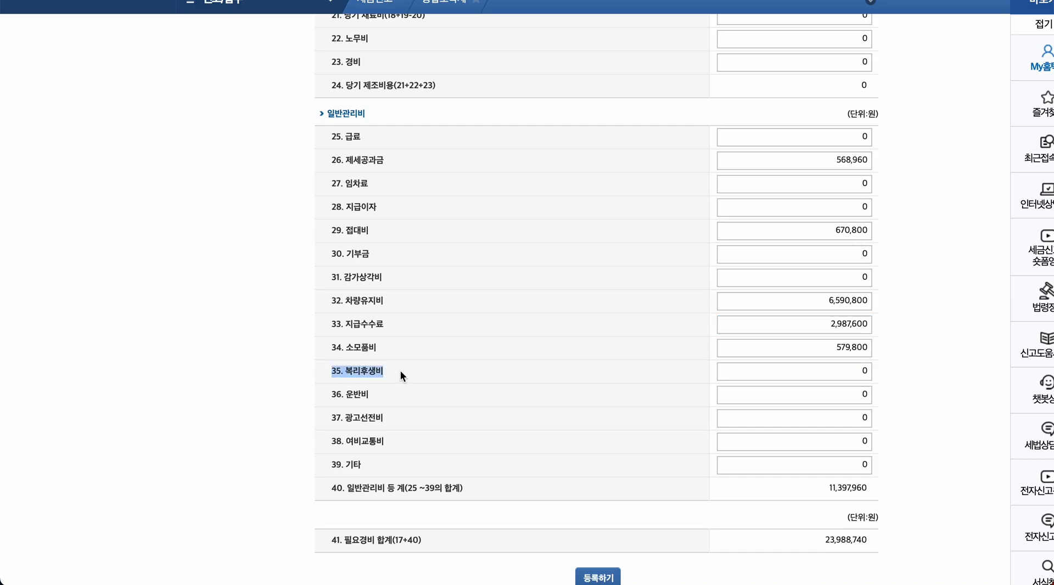
click(401, 371)
click(786, 396)
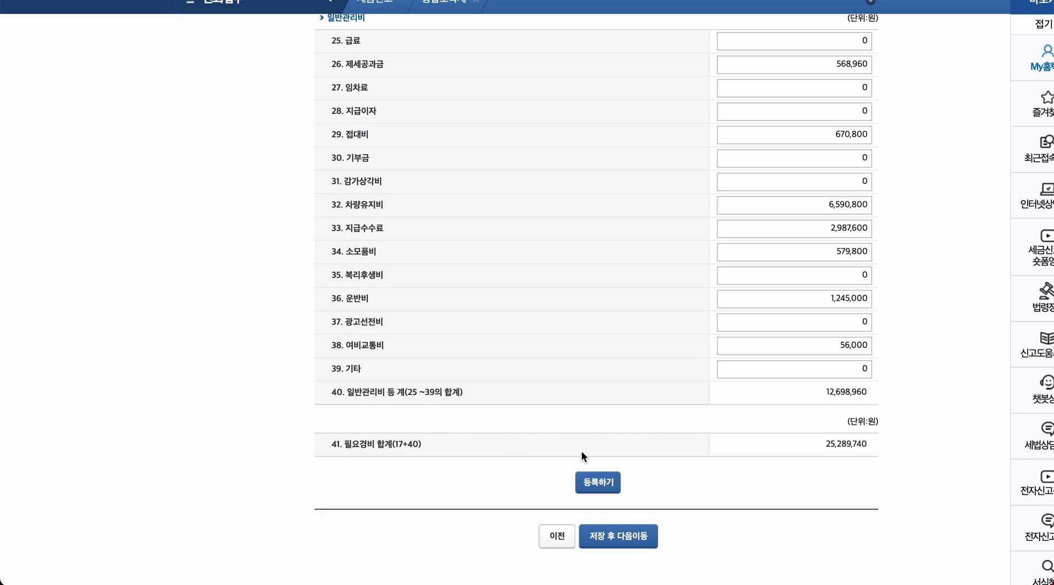
Register the statement of the business with 주업종코드 523237, and set 매출액 to 49,875,615 for the one with code 940909.
click(601, 487)
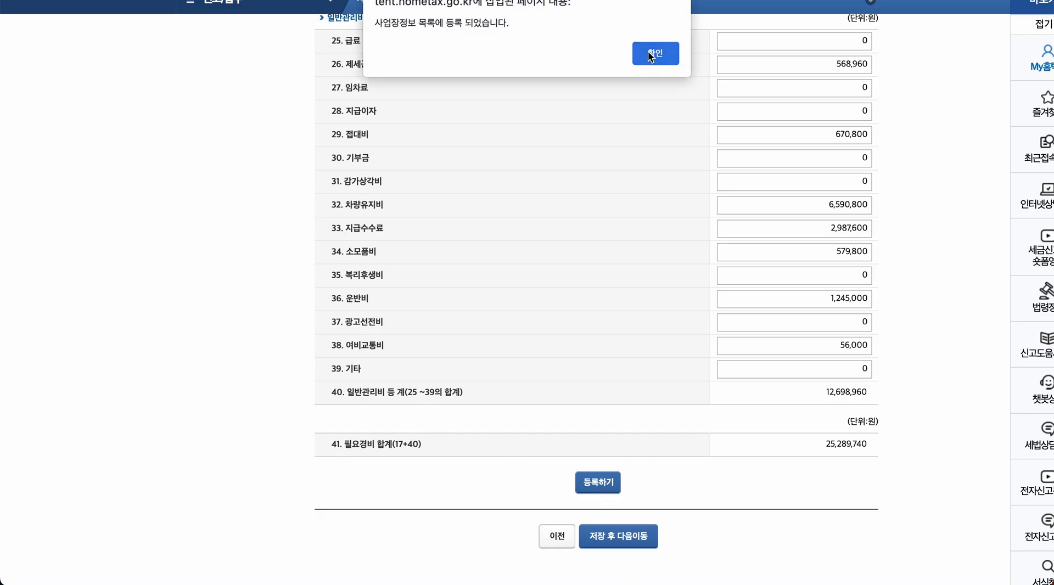
click(649, 55)
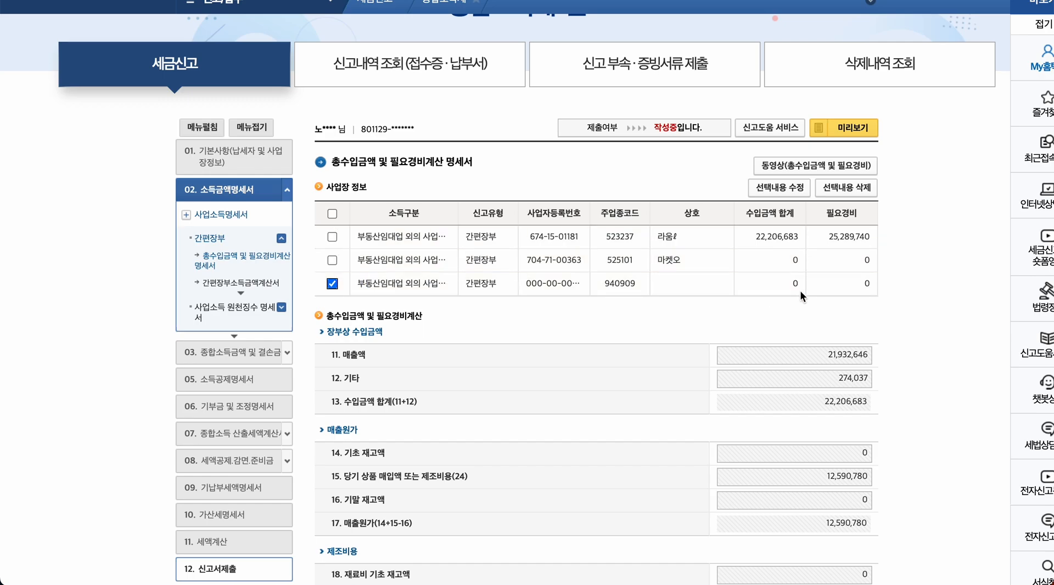
click(791, 192)
click(789, 354)
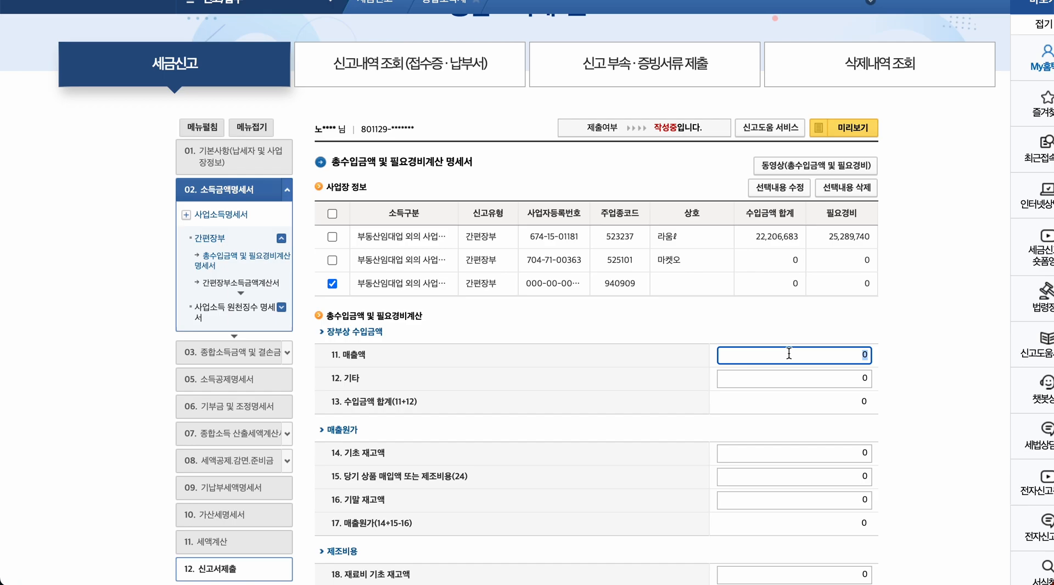
text(49,875,615)
click(906, 396)
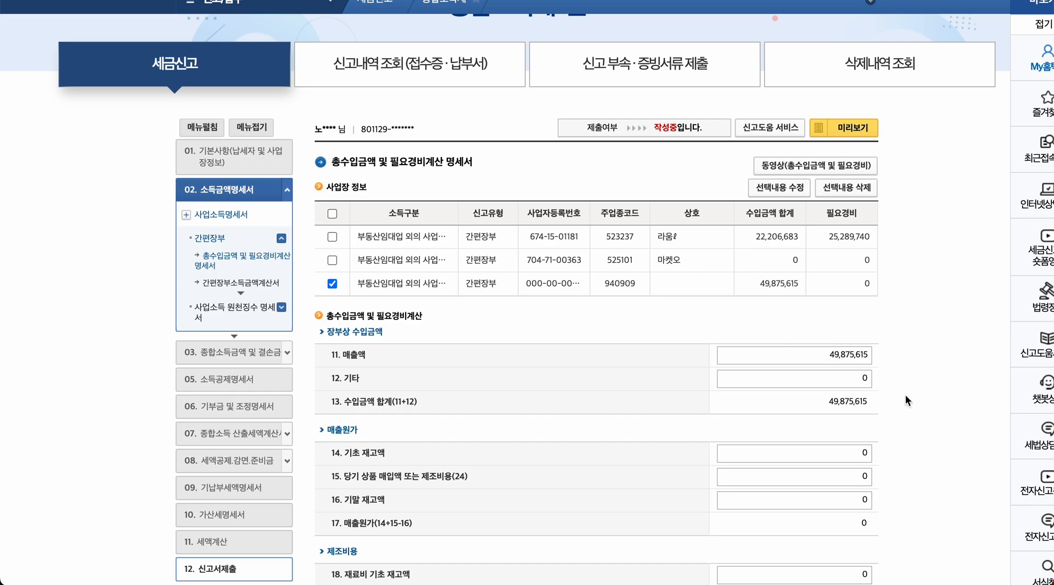
Set 접대비 to 3,679,000, 차량유지비 to 4,976,000, 여비교통비 to 1,567,900 and 기타 to 27,890,000 under 일반관리비, and register the business.
scroll(539, 195, down, 4)
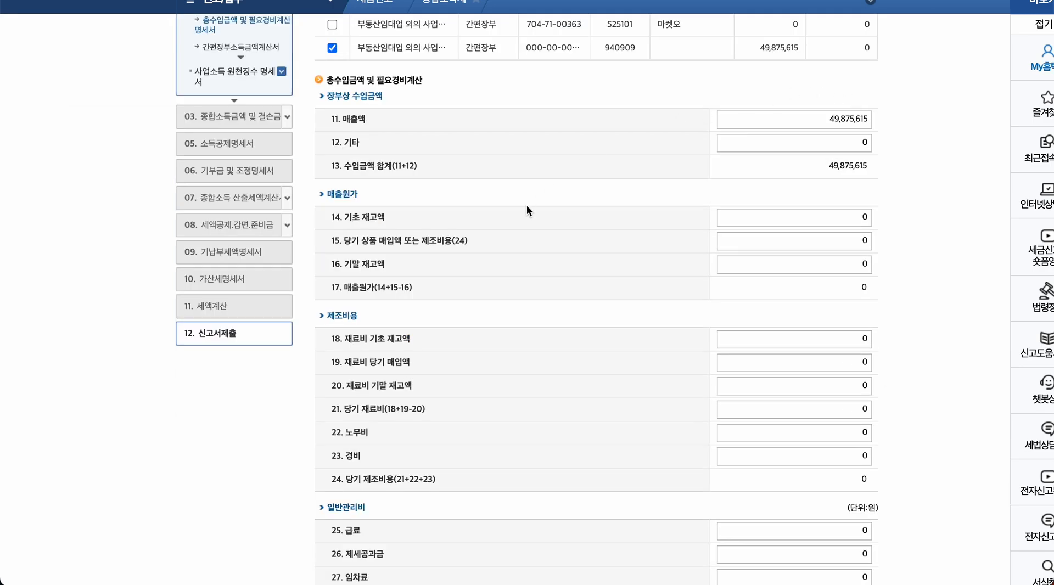
scroll(544, 262, down, 2)
scroll(569, 305, up, 1)
scroll(568, 304, up, 1)
scroll(569, 304, down, 1)
scroll(568, 305, down, 7)
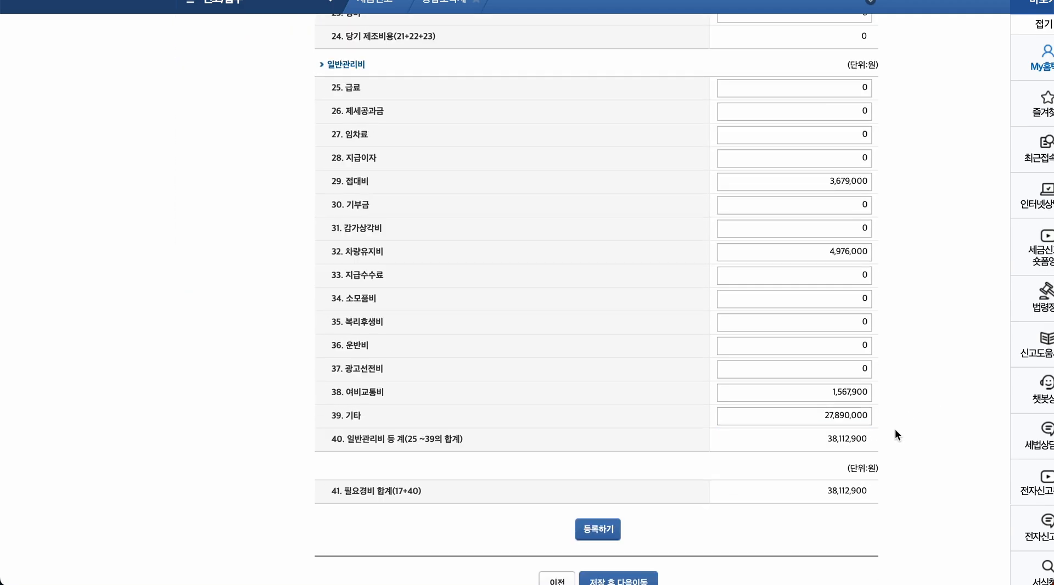
click(585, 531)
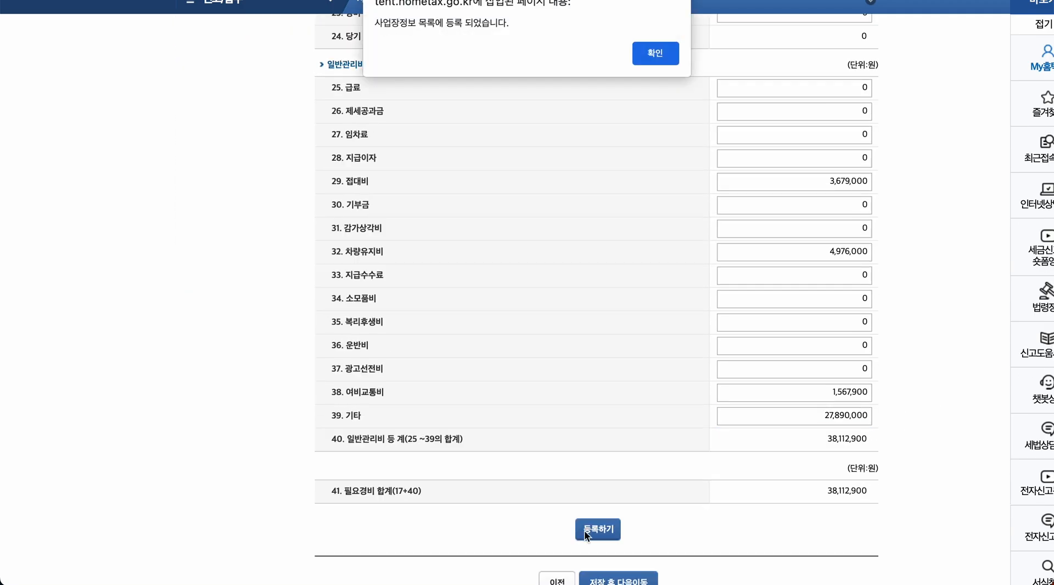
click(654, 55)
Check the registered amounts, then save the 총수입금액 및 필요경비계산 명세서 and continue to the 간편장부소득금액계산서.
scroll(824, 245, up, 9)
scroll(823, 245, down, 3)
scroll(823, 245, up, 1)
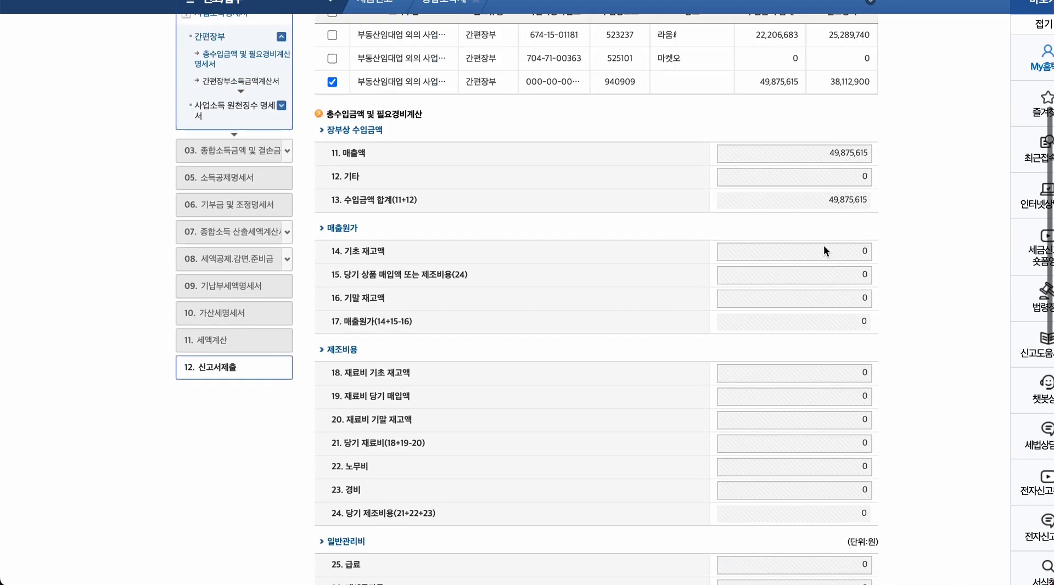
scroll(824, 245, up, 4)
scroll(823, 245, down, 5)
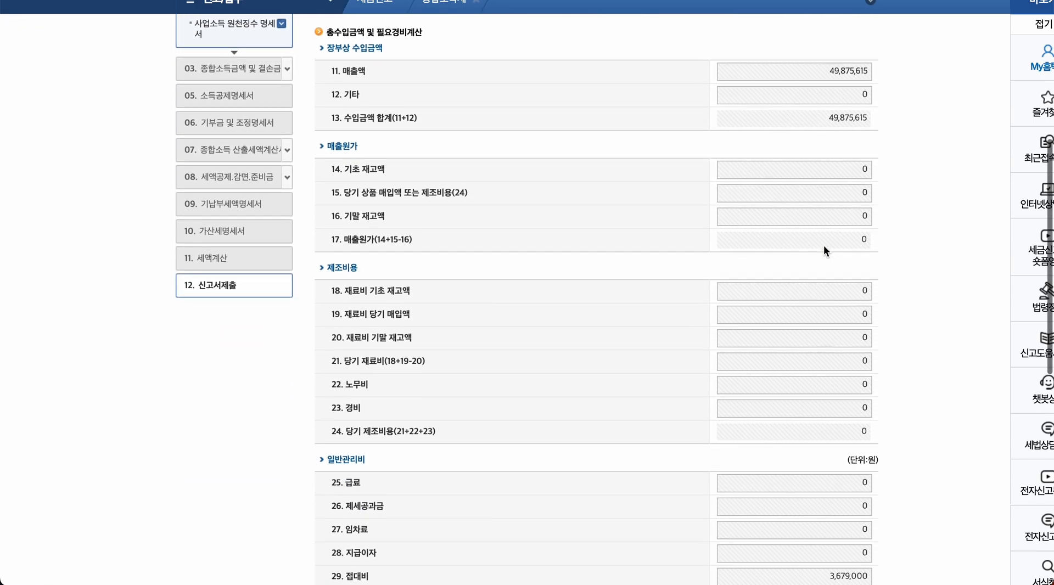
scroll(824, 245, down, 5)
scroll(824, 251, down, 1)
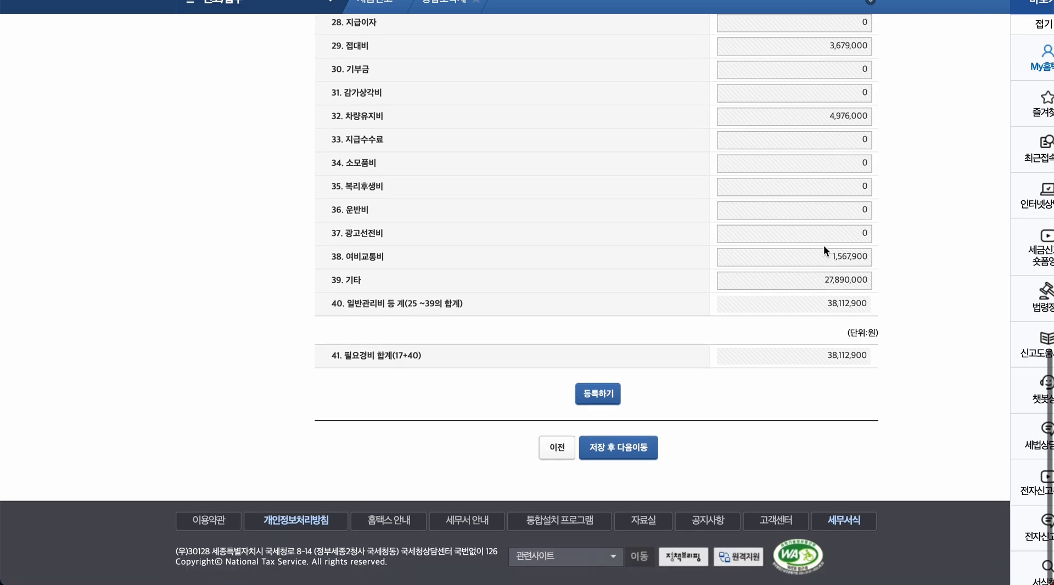
click(634, 449)
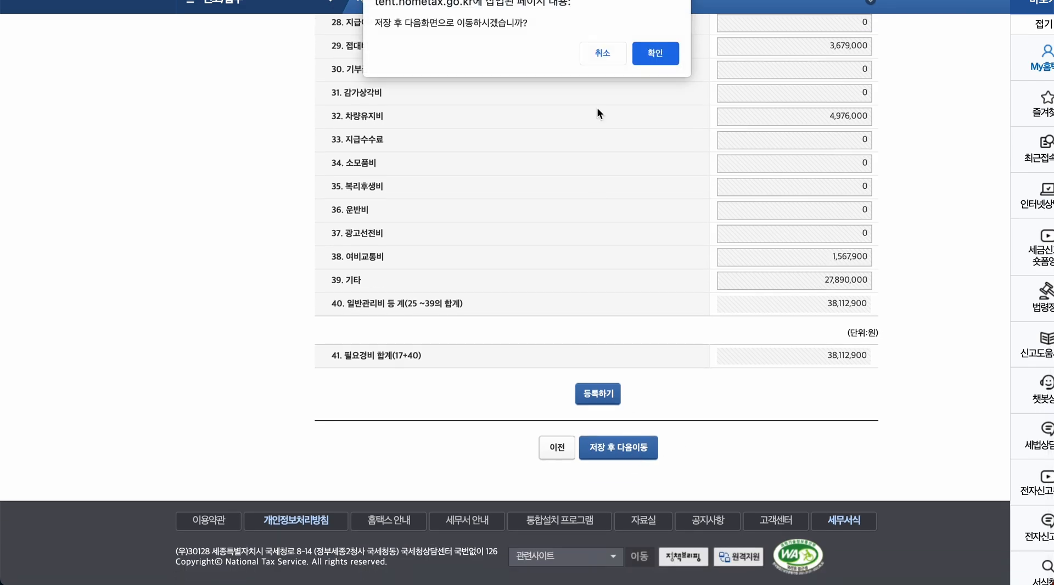
click(646, 55)
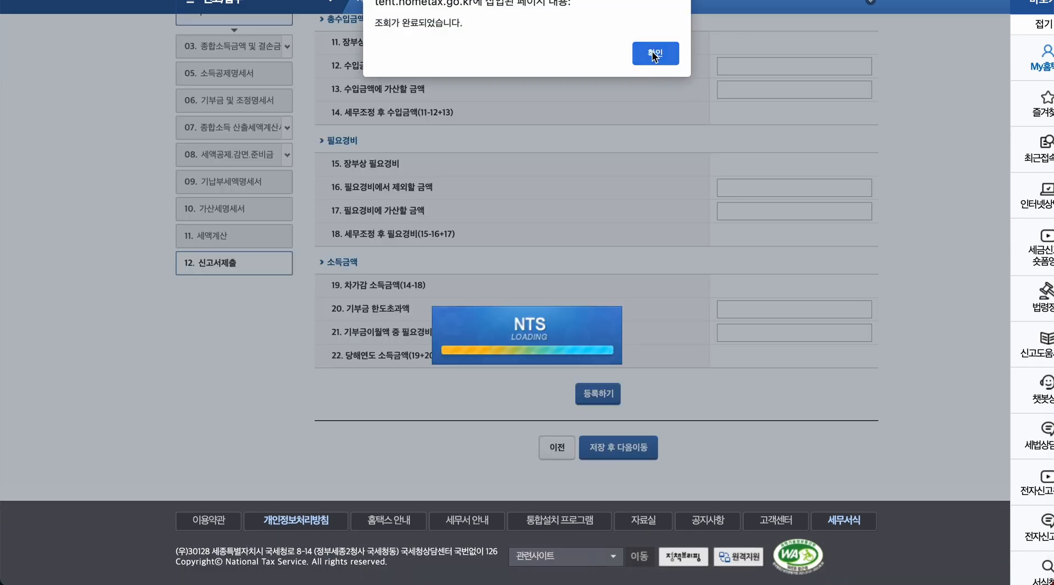
click(653, 54)
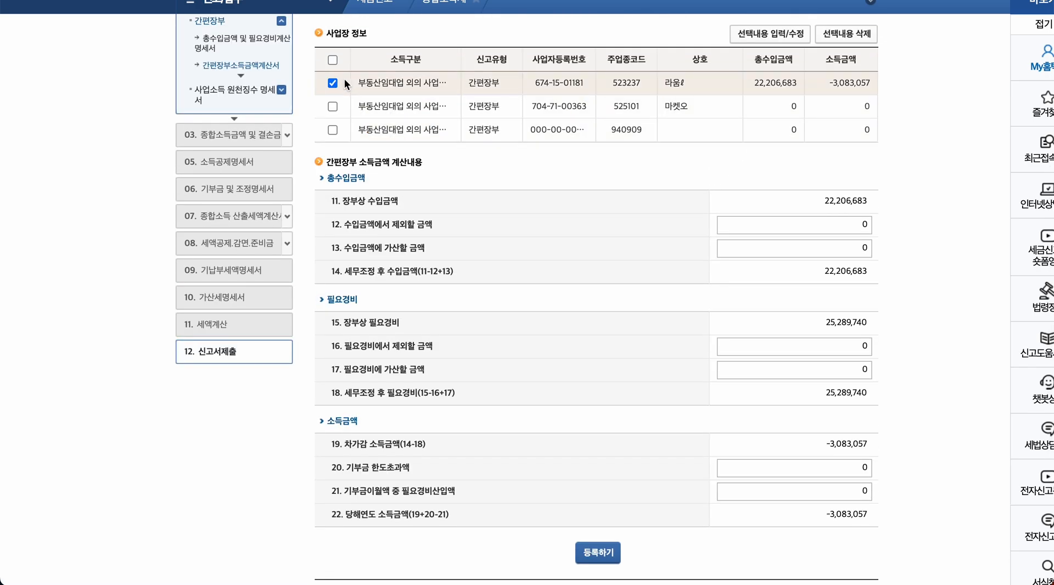
Register the 간편장부 소득금액 calculations of the businesses with 주업종코드 523237 and 940909, leaving the adjustment amounts at 0.
click(602, 551)
click(659, 64)
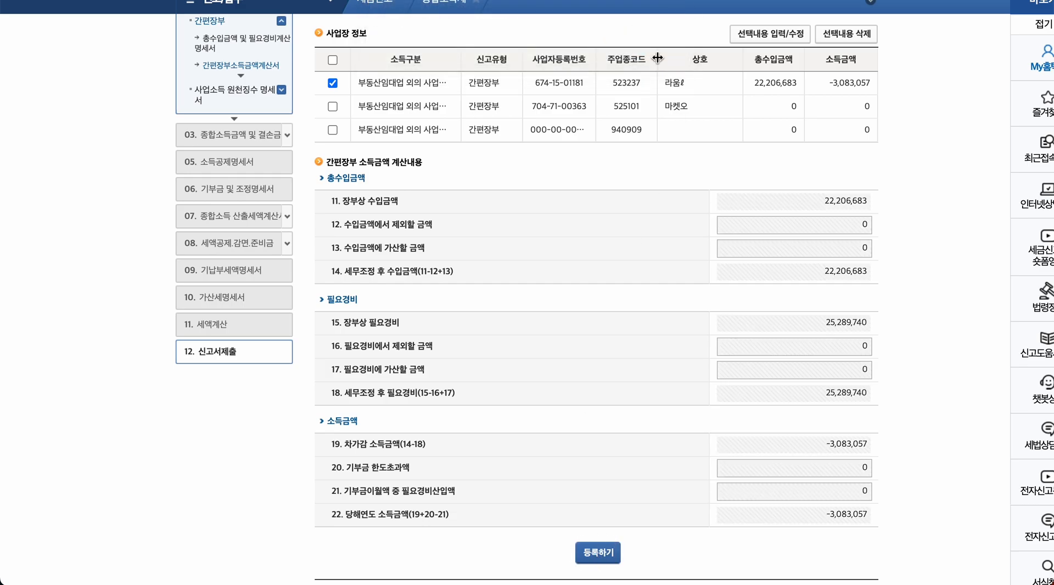
click(333, 129)
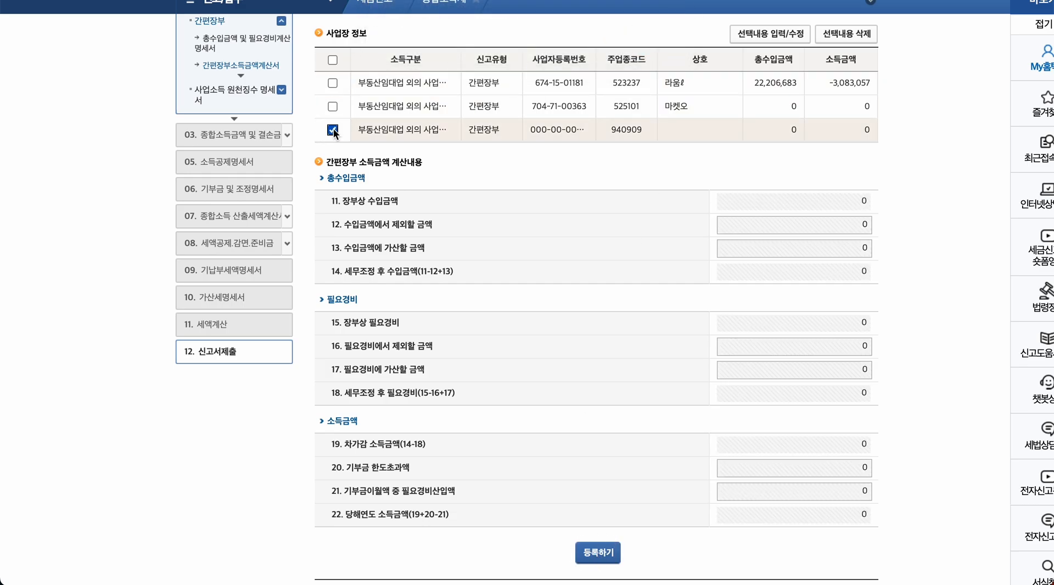
click(766, 43)
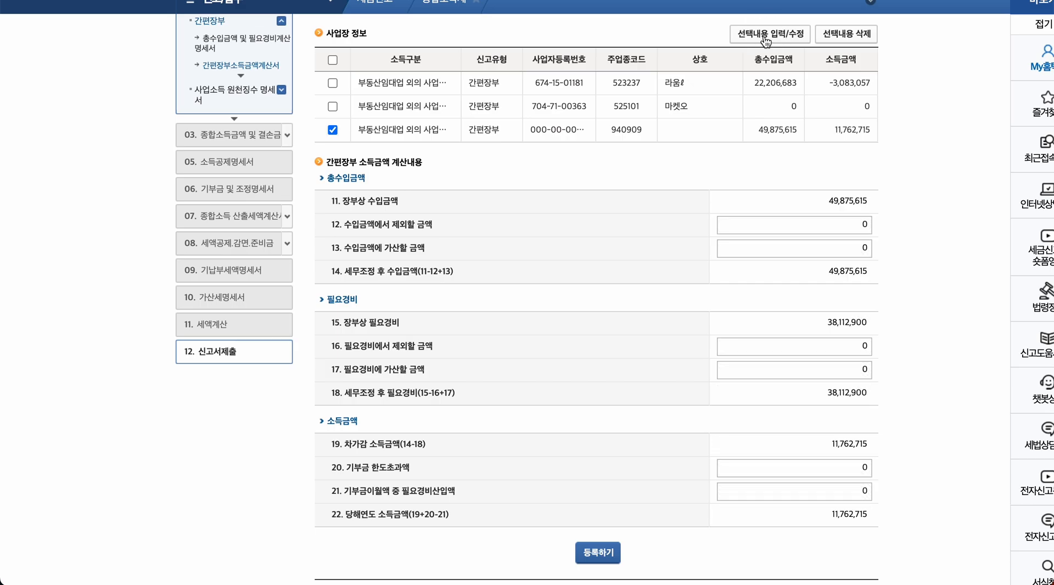
scroll(688, 273, down, 1)
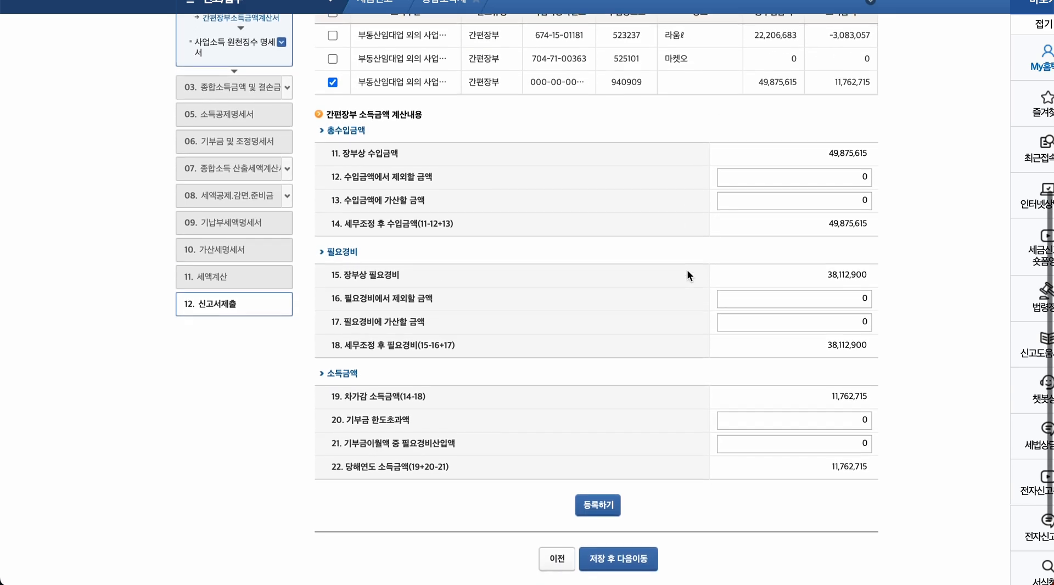
click(583, 508)
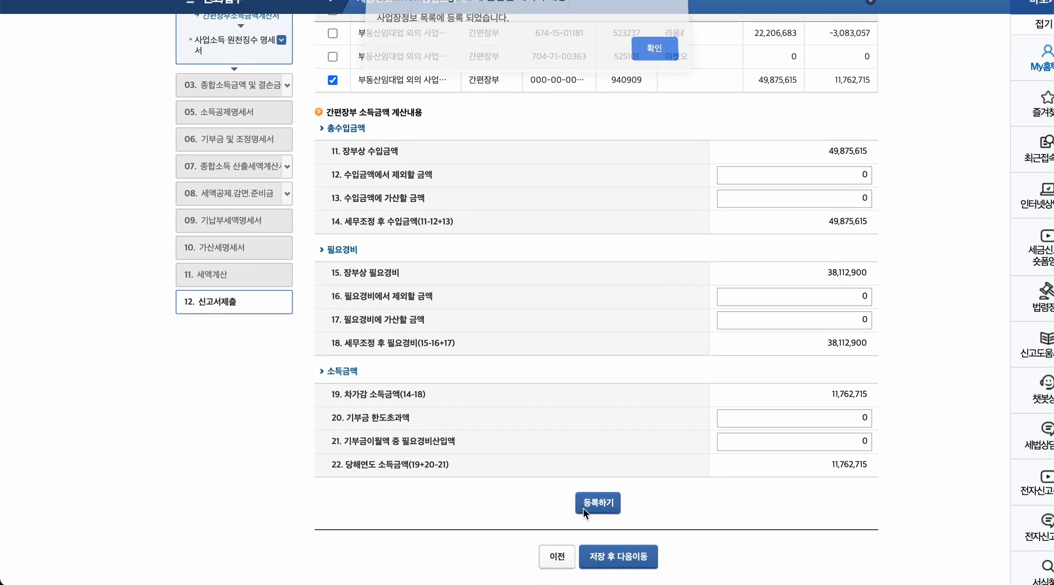
click(670, 58)
Save the 간편장부소득금액계산서 and continue to the 사업소득명세서 및 원천징수세액 page.
click(623, 562)
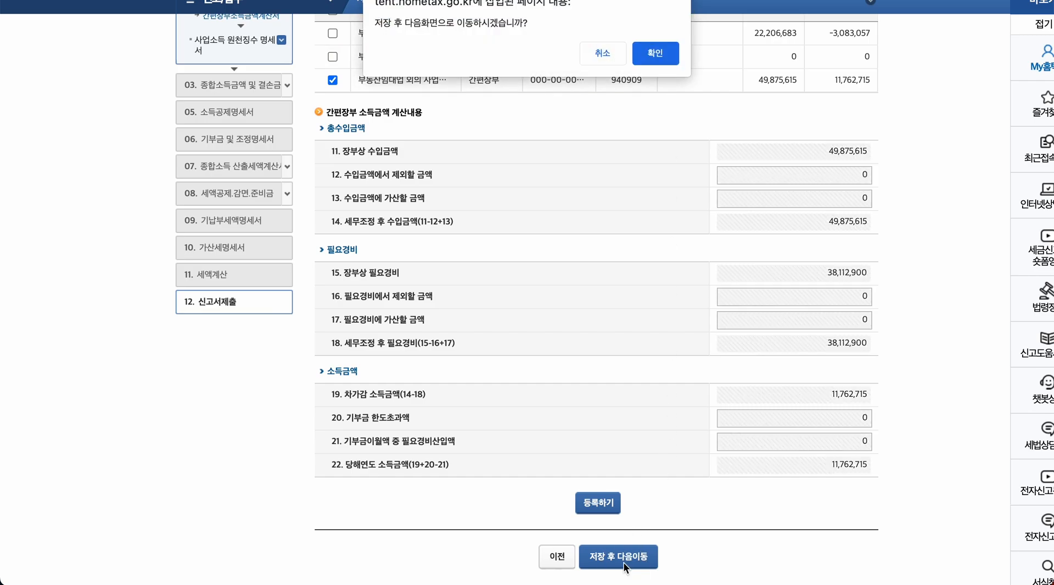
click(656, 52)
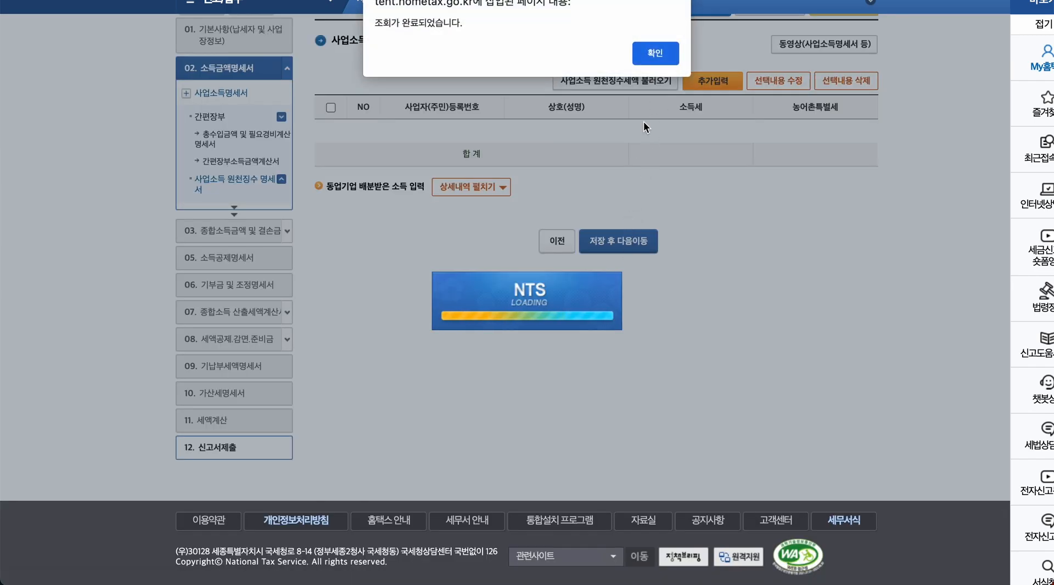
click(649, 54)
Load the 2022 사업소득 원천징수세액 of both payers, 청남 and 이지텍, into the withholding statement.
click(622, 84)
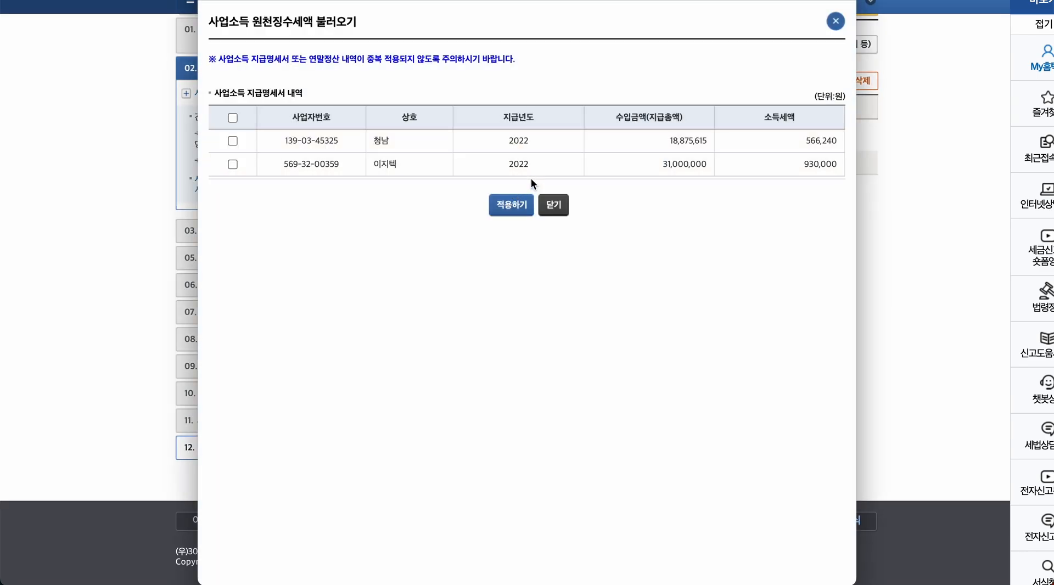
click(233, 117)
click(512, 212)
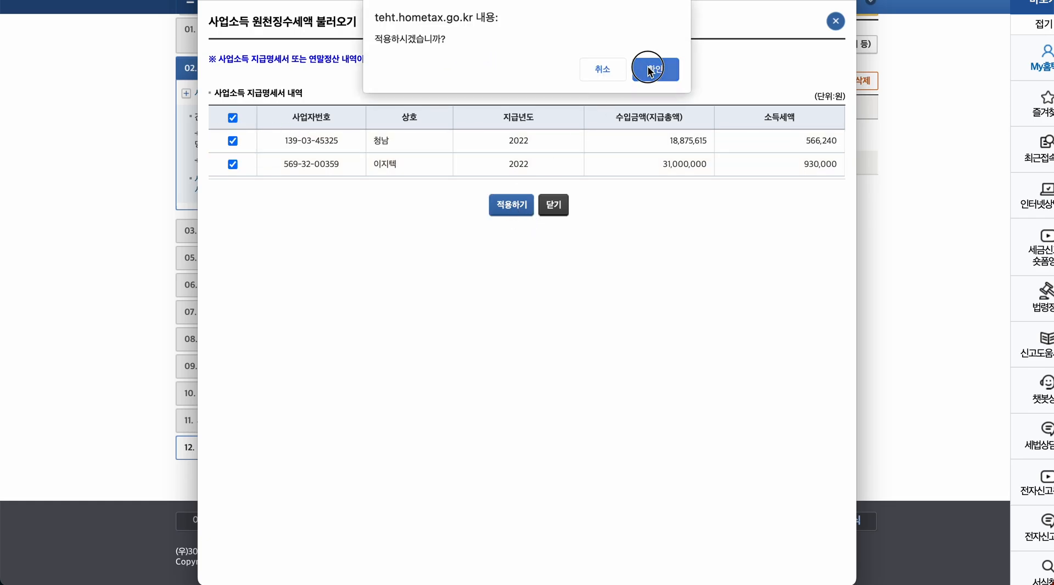
click(657, 67)
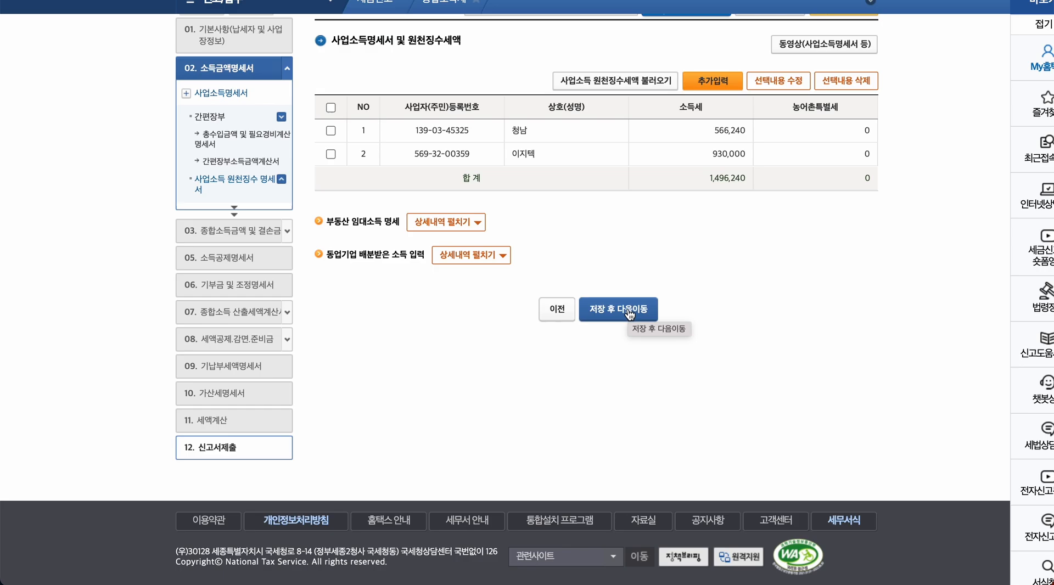
Save the withholding statement and continue to the 종합소득금액 및 결손금·이월결손금공제명세서.
click(632, 315)
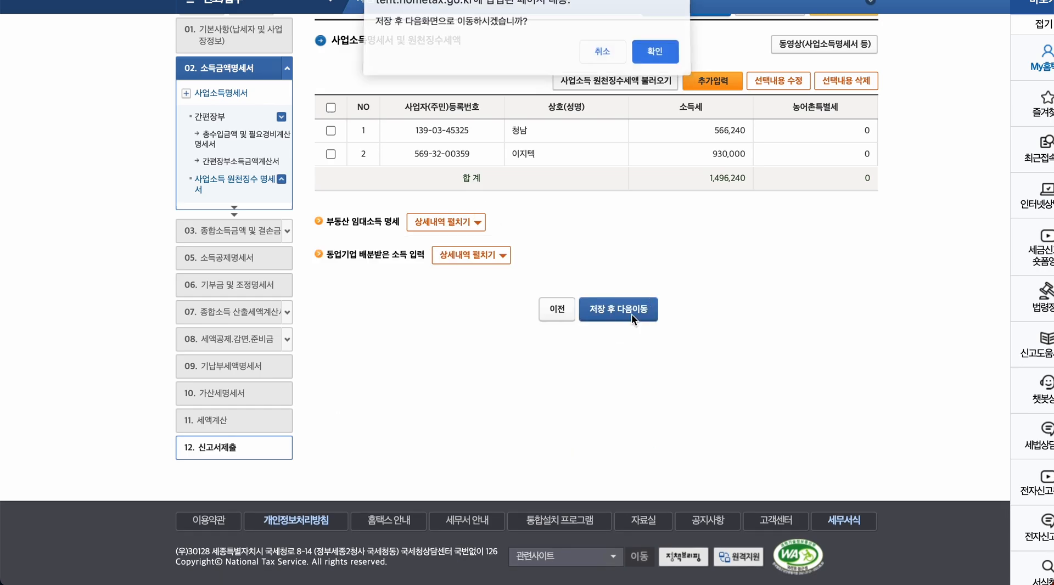
click(653, 57)
click(654, 56)
Save the 종합소득금액 및 결손금 statement without any 이월결손금 entries and continue to the 결손금 소급공제세액 환급신청서.
scroll(630, 259, down, 3)
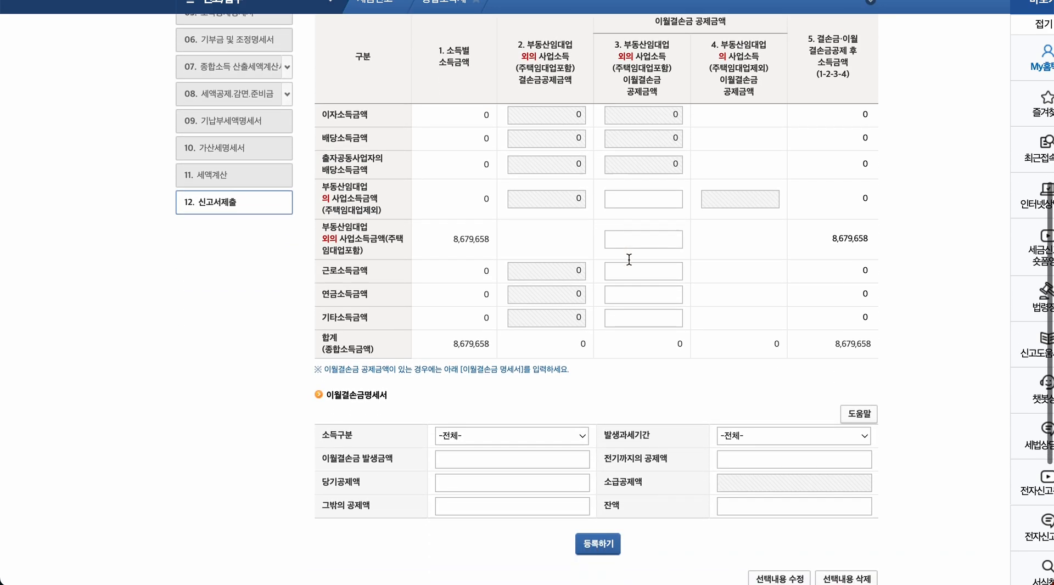
scroll(630, 259, down, 5)
click(619, 439)
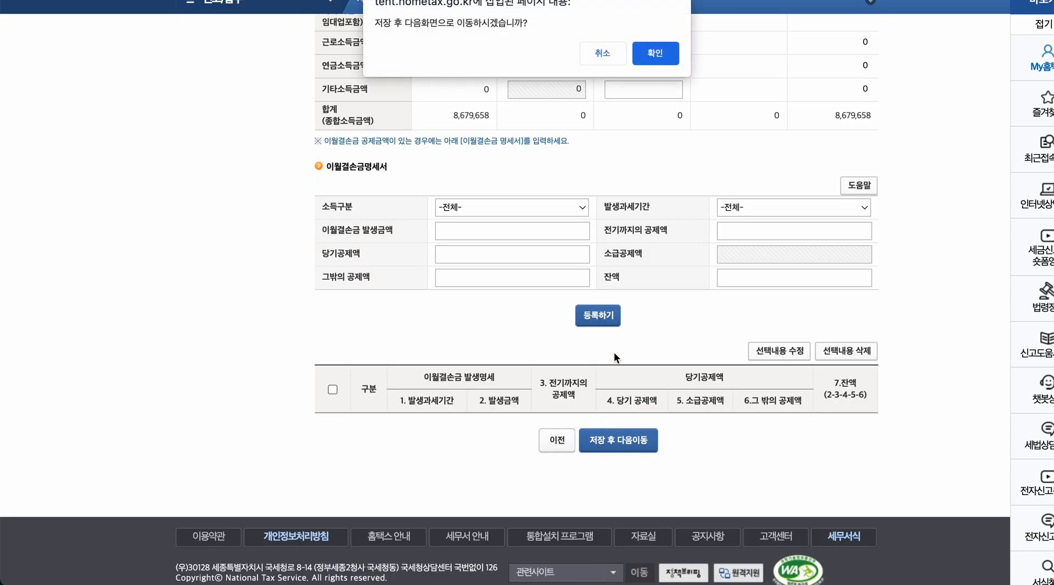
click(658, 59)
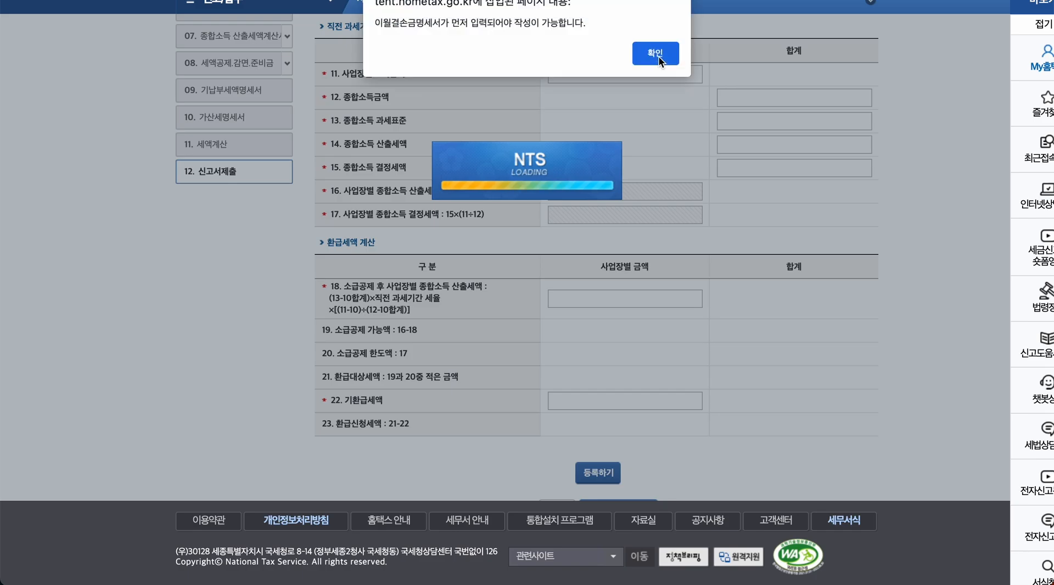
click(658, 56)
Look through the 결손금 소급공제세액 환급신청서, leave it blank and save it to continue to the 소득공제명세서.
scroll(631, 146, up, 5)
drag(341, 83, 452, 83)
click(486, 98)
scroll(487, 98, down, 3)
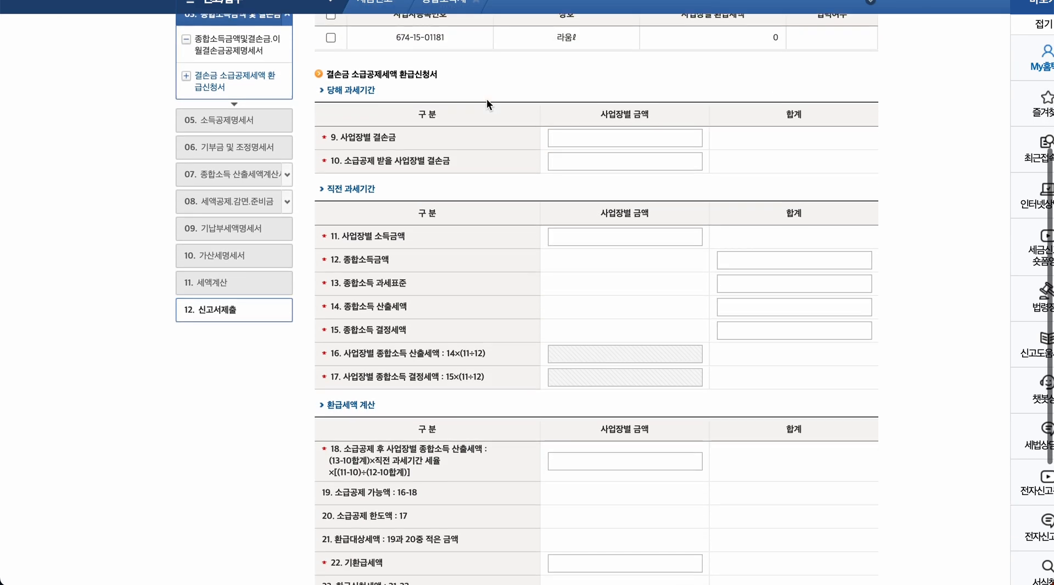
scroll(486, 98, down, 3)
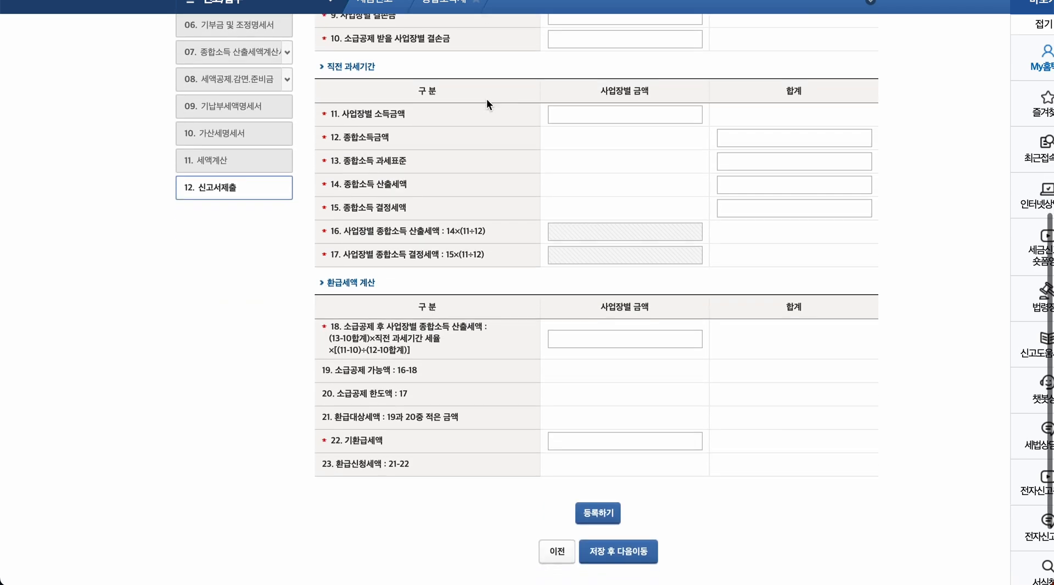
scroll(486, 98, down, 2)
click(607, 448)
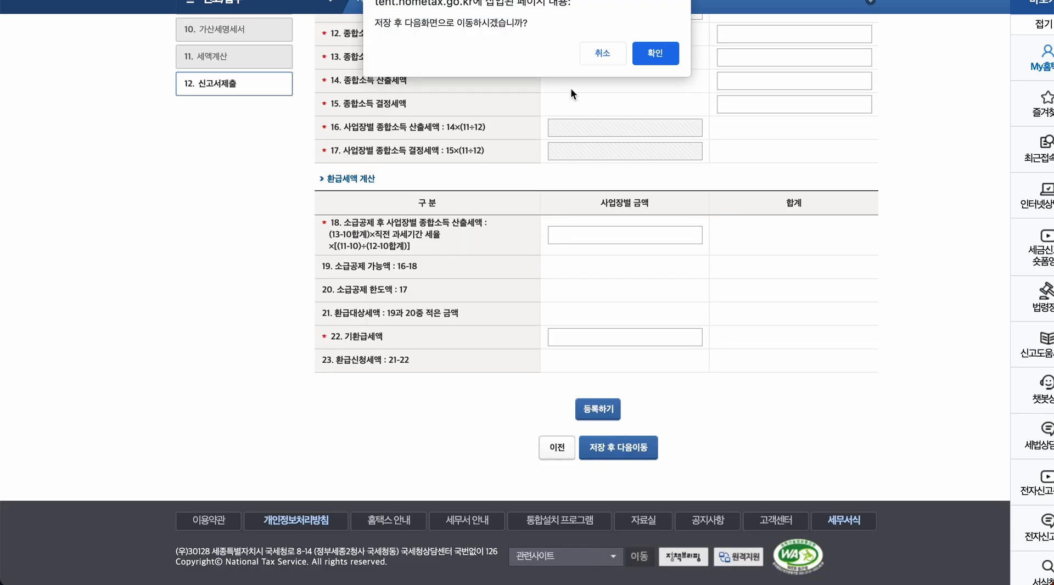
click(645, 57)
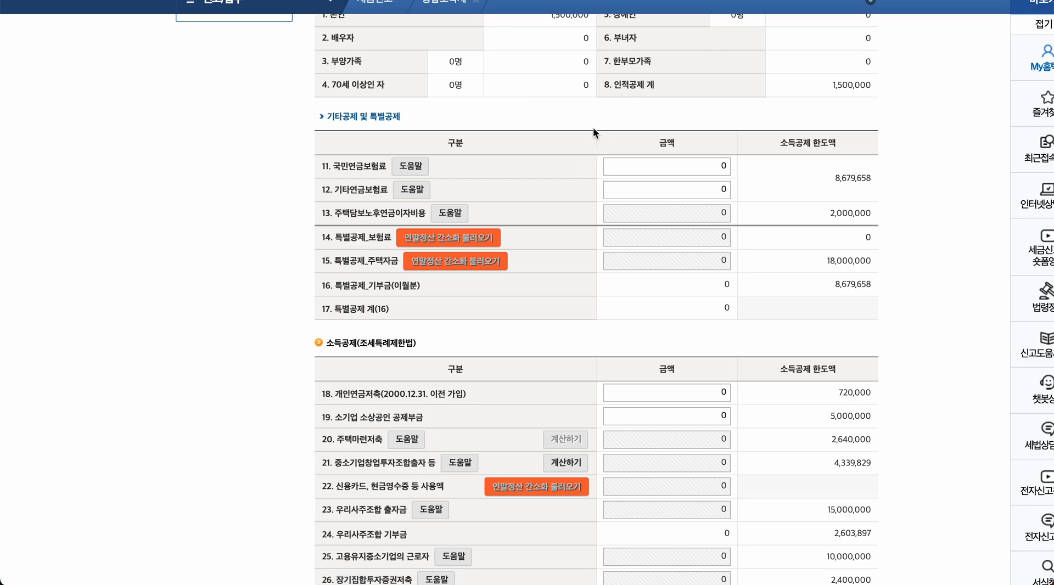
Load the previous year's 인적공제 details and apply the taxpayer's own entry to the 인적공제대상자 명세.
scroll(593, 128, up, 5)
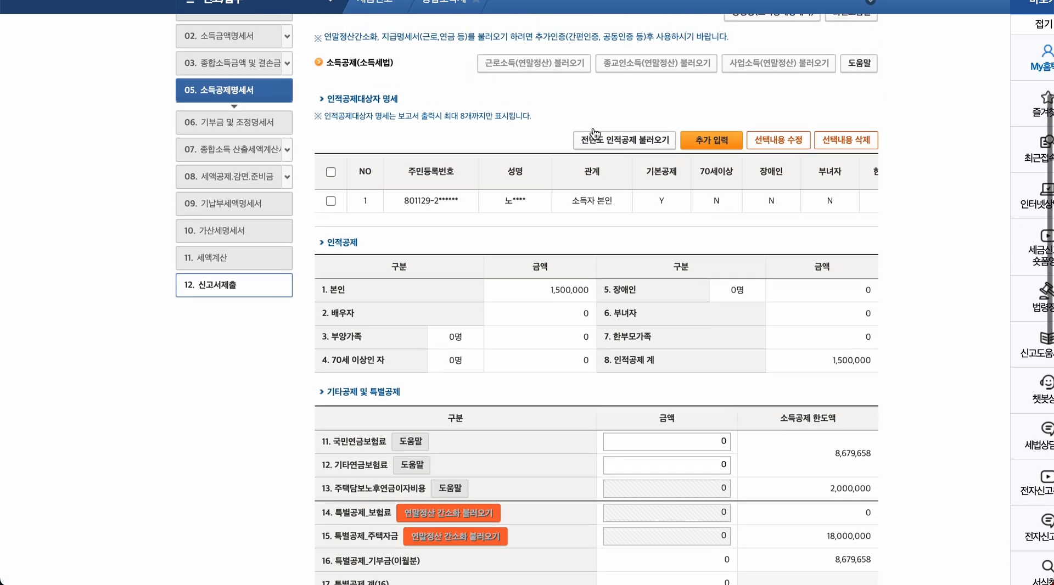
scroll(593, 127, up, 1)
scroll(593, 128, down, 1)
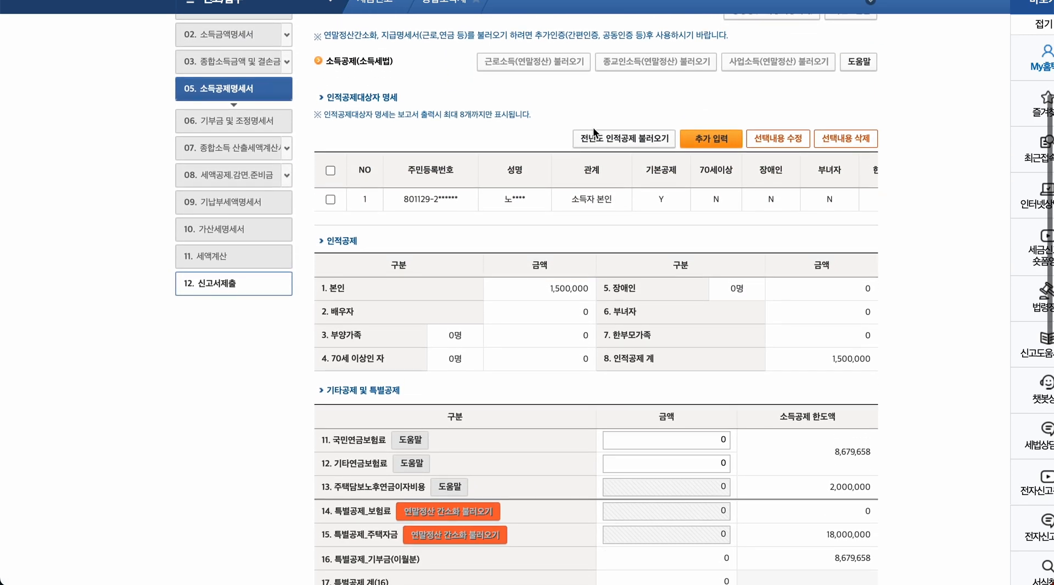
scroll(593, 128, down, 1)
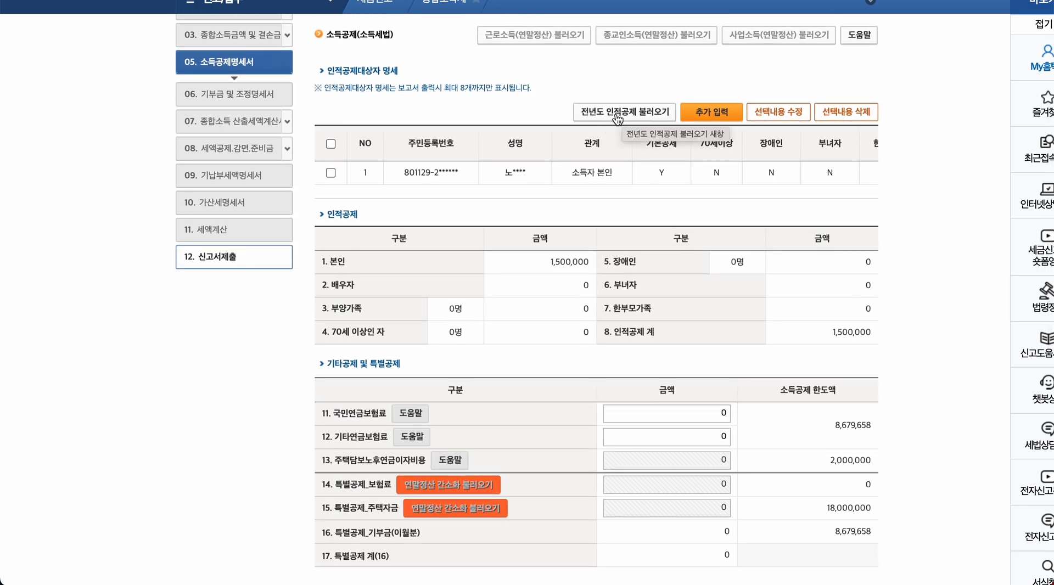
click(617, 115)
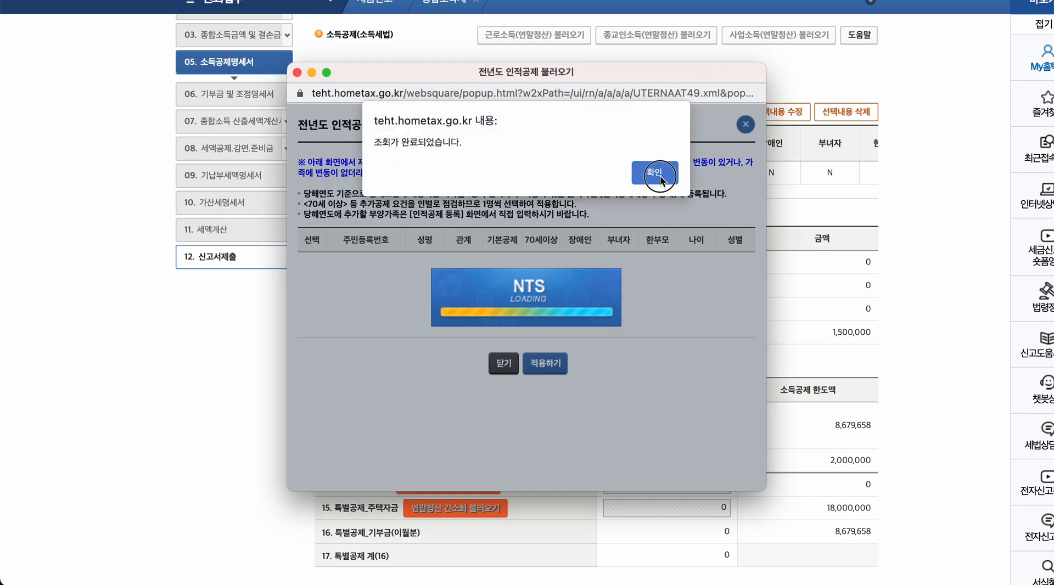
click(661, 178)
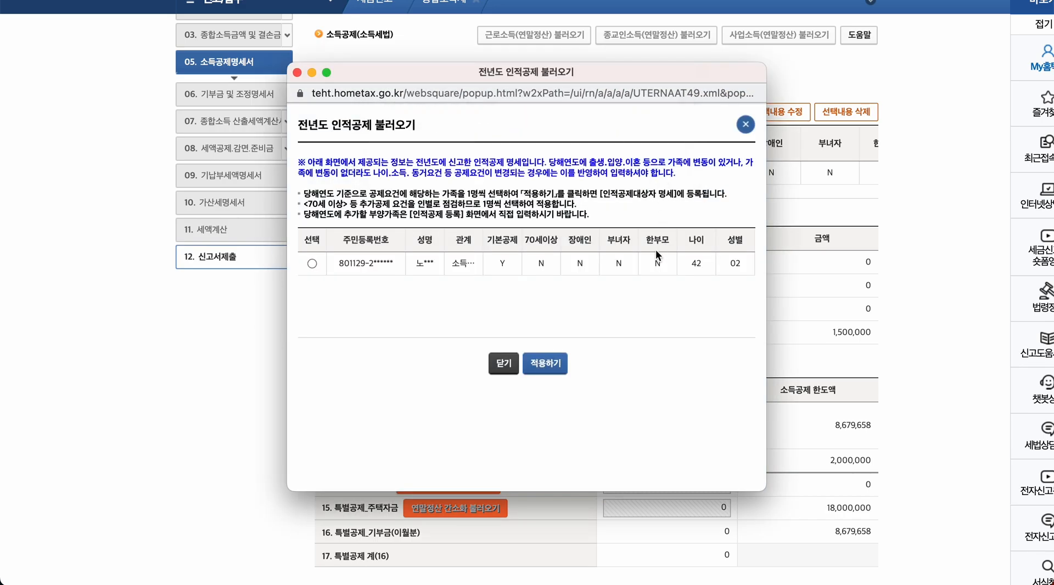
click(312, 264)
click(546, 365)
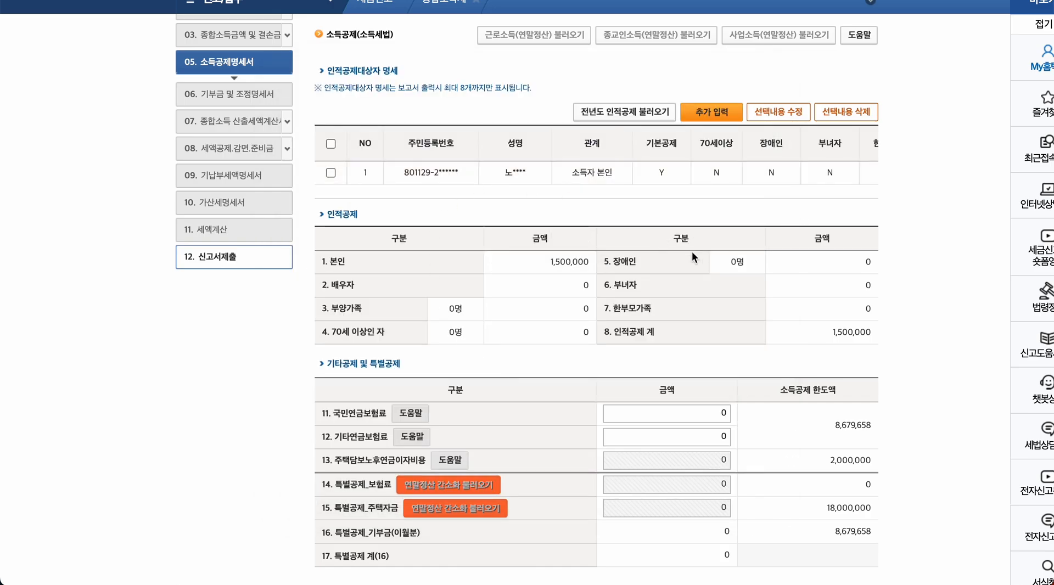
Check the 국민연금보험료 and 기타연금보험료 amount fields and read the help on the 국민연금보험료 deduction.
scroll(692, 252, down, 3)
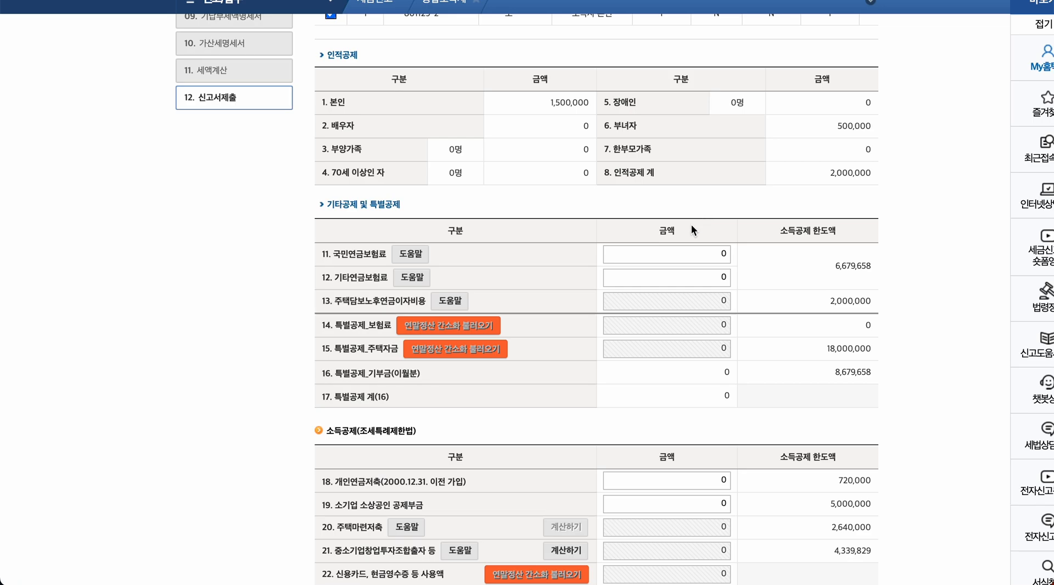
scroll(664, 251, down, 1)
click(703, 190)
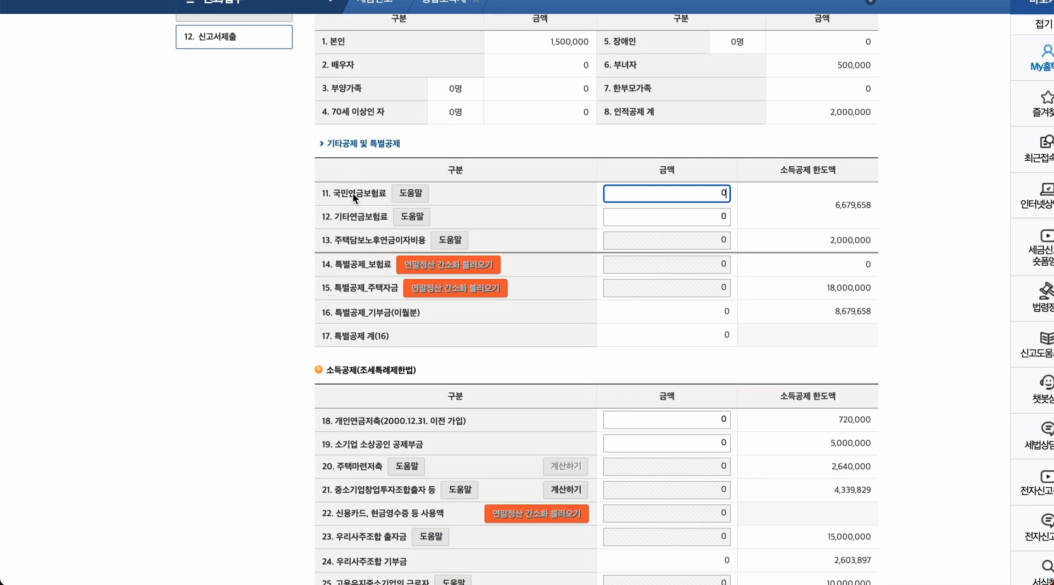
click(738, 193)
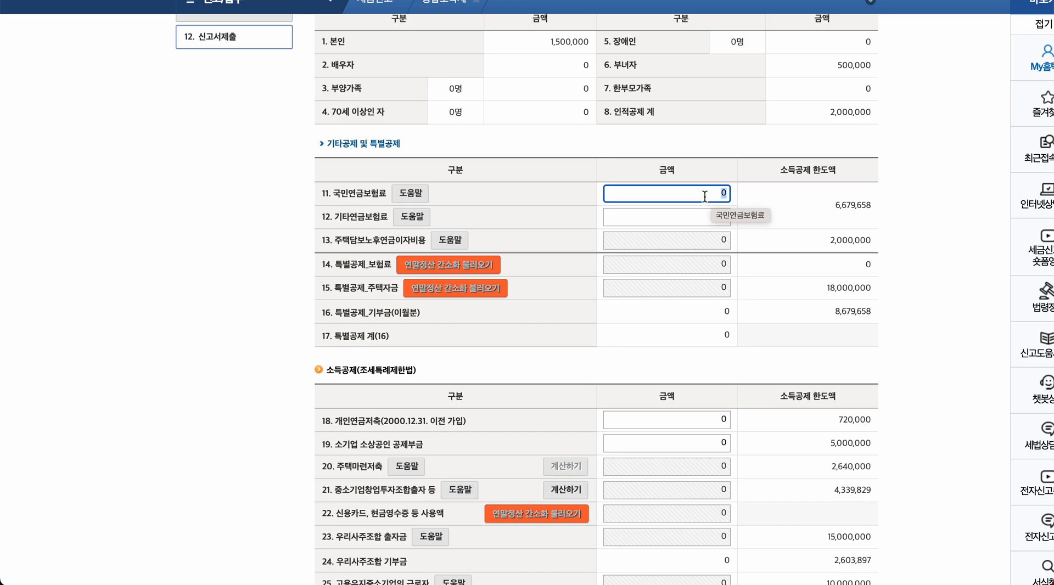
click(687, 193)
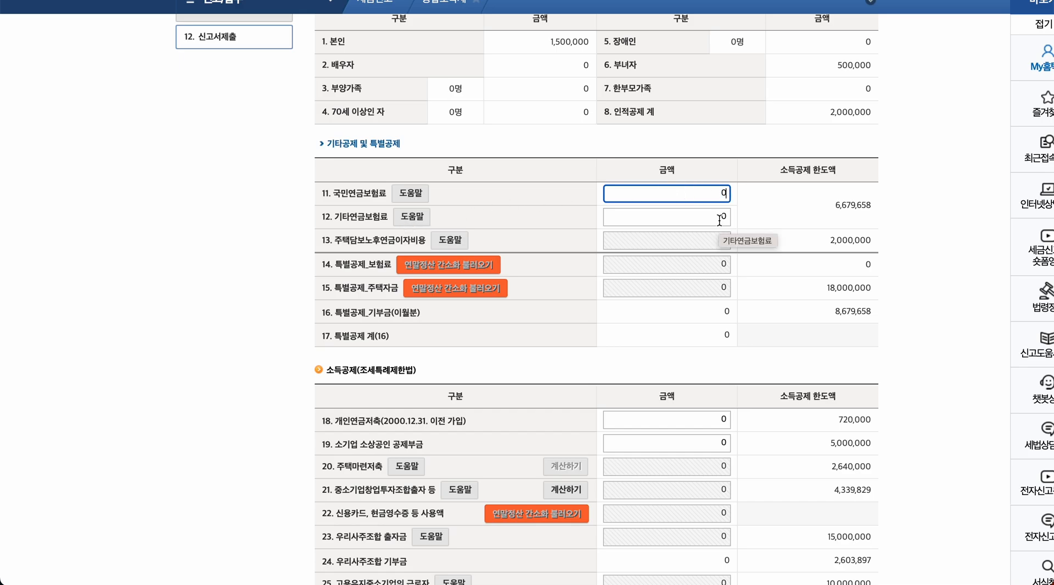
click(411, 193)
drag(308, 266, 361, 266)
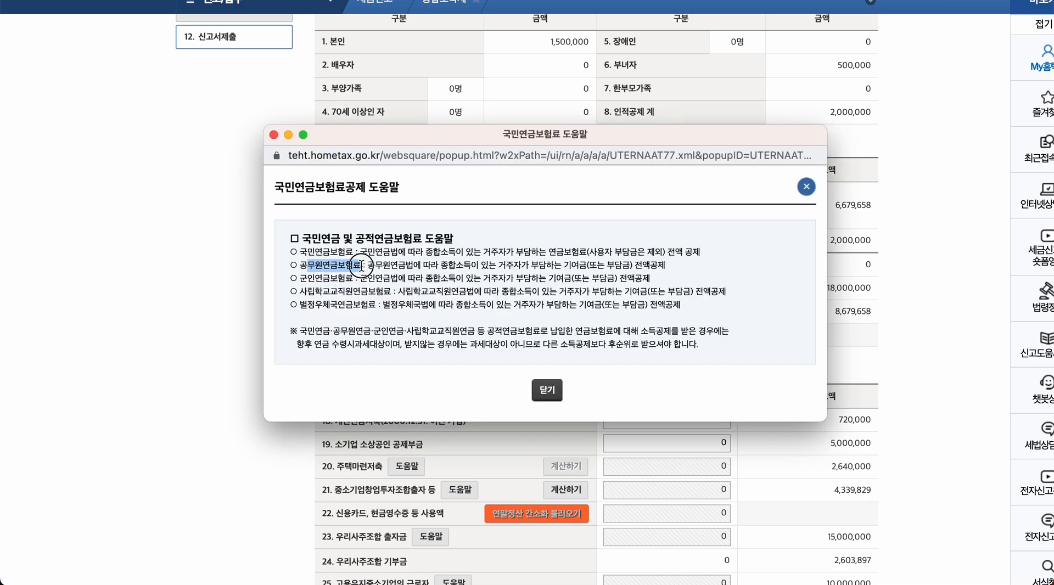
click(548, 391)
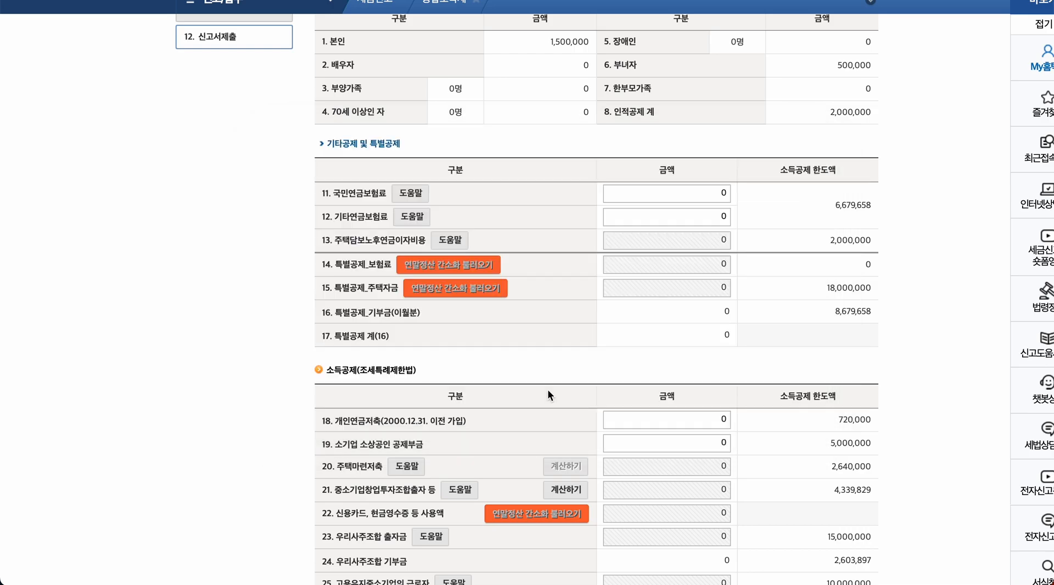
click(684, 217)
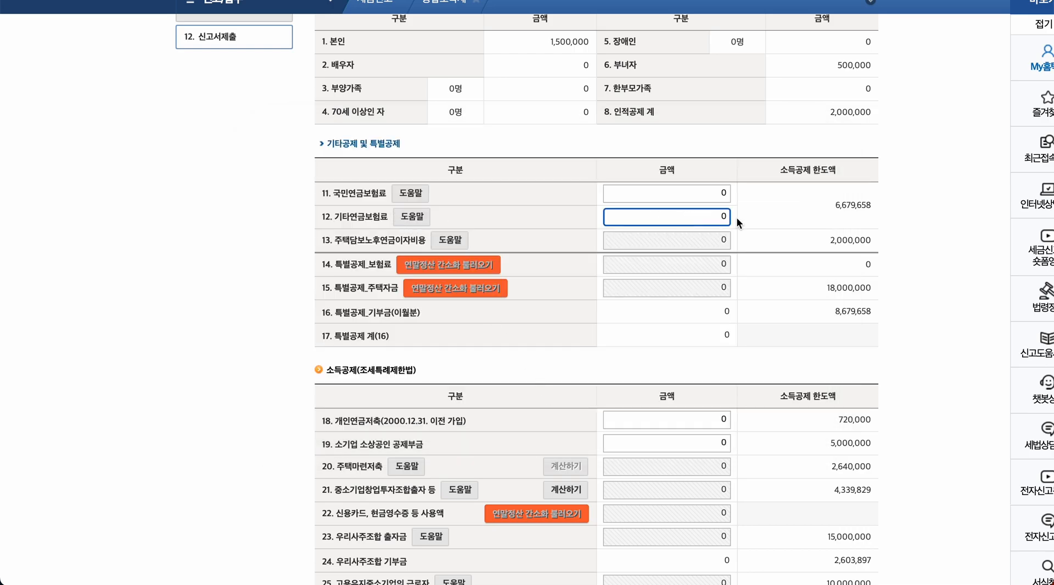
Review the 조세특례제한법 income deductions, leave their amounts at 0, and save the 소득공제명세서 to continue.
scroll(379, 239, down, 1)
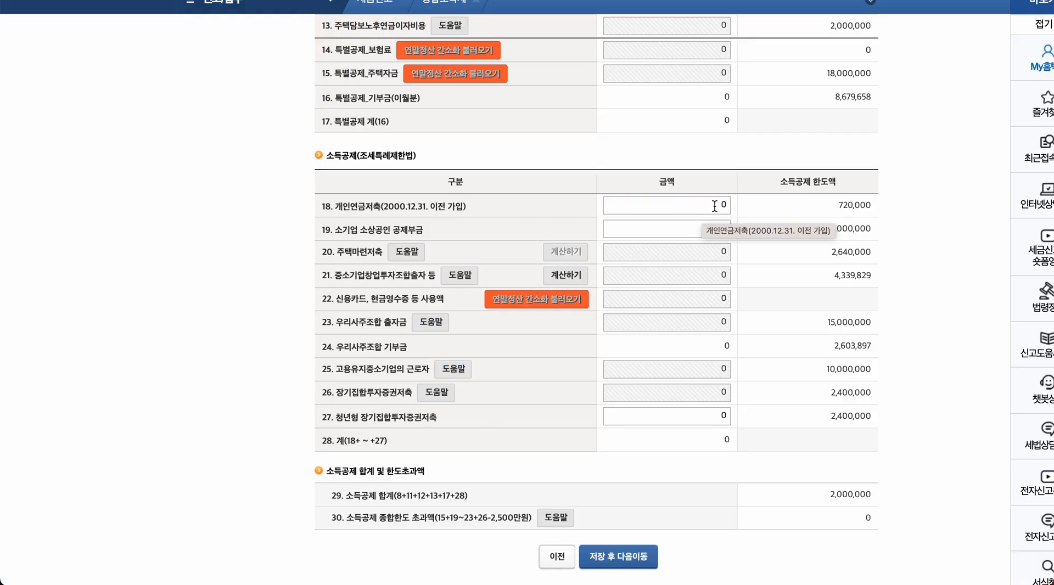
click(720, 207)
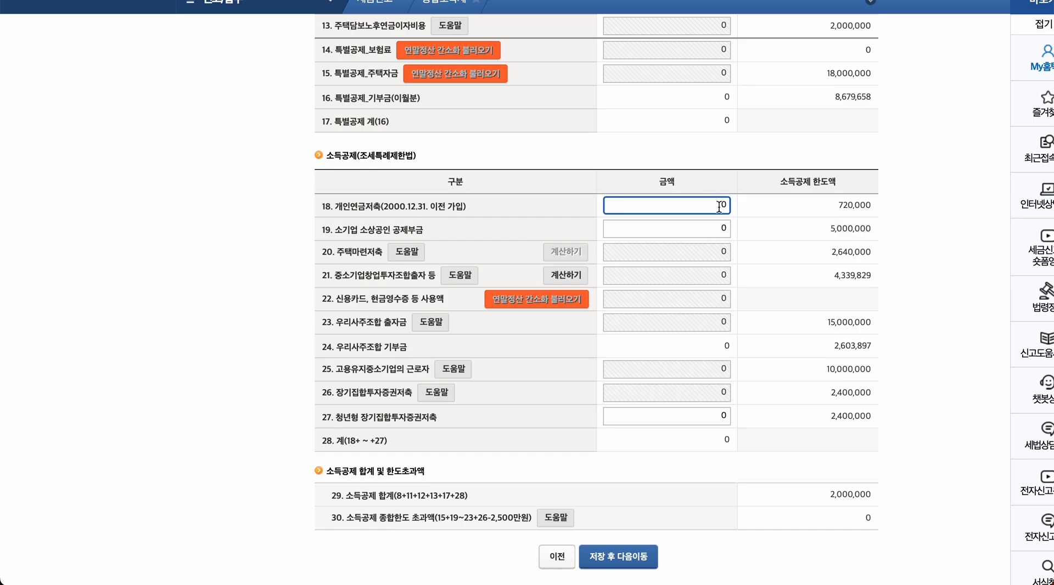
drag(341, 229, 435, 226)
click(435, 227)
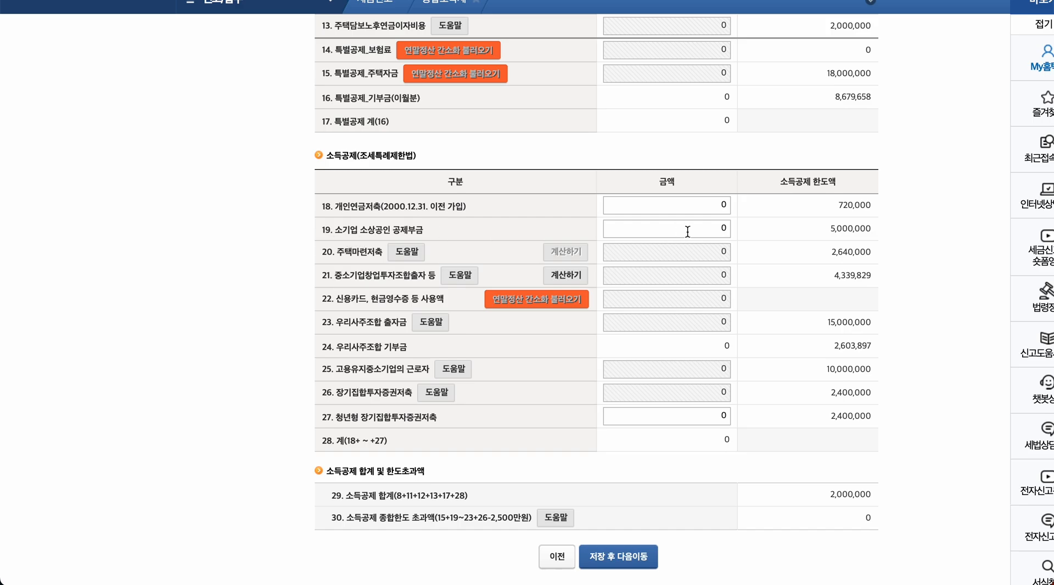
click(717, 231)
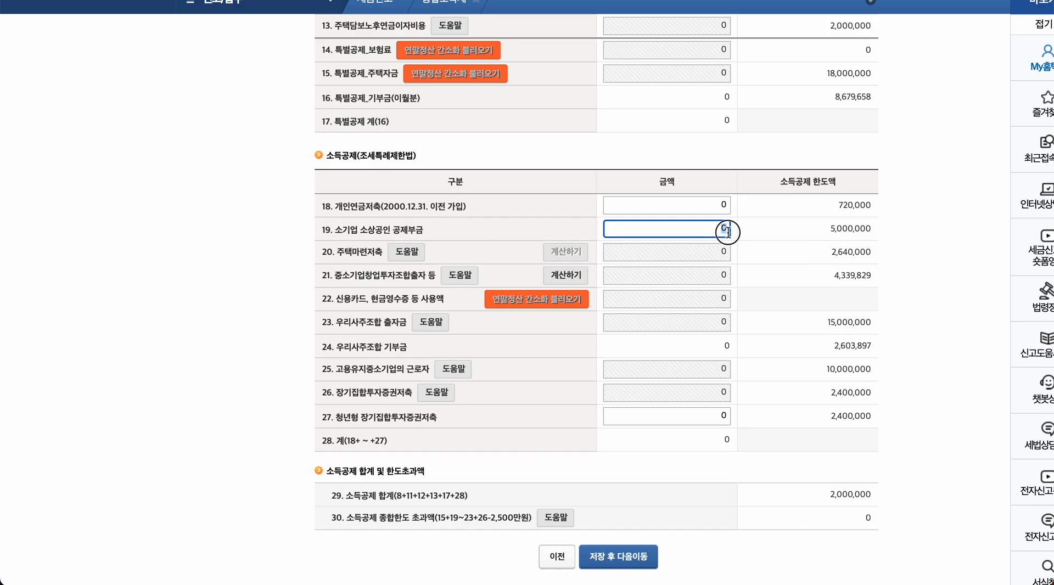
click(702, 244)
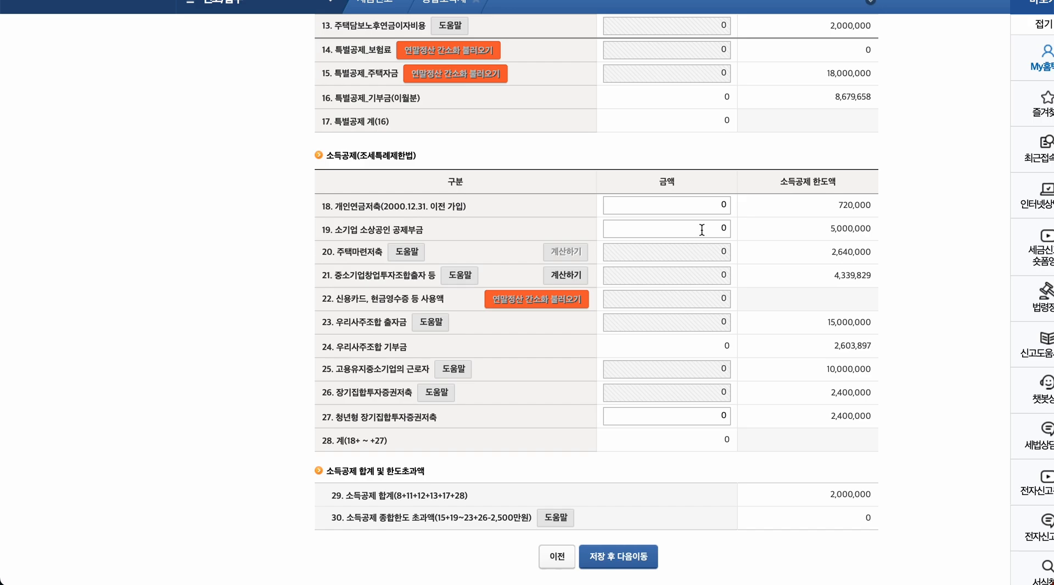
scroll(702, 229, down, 2)
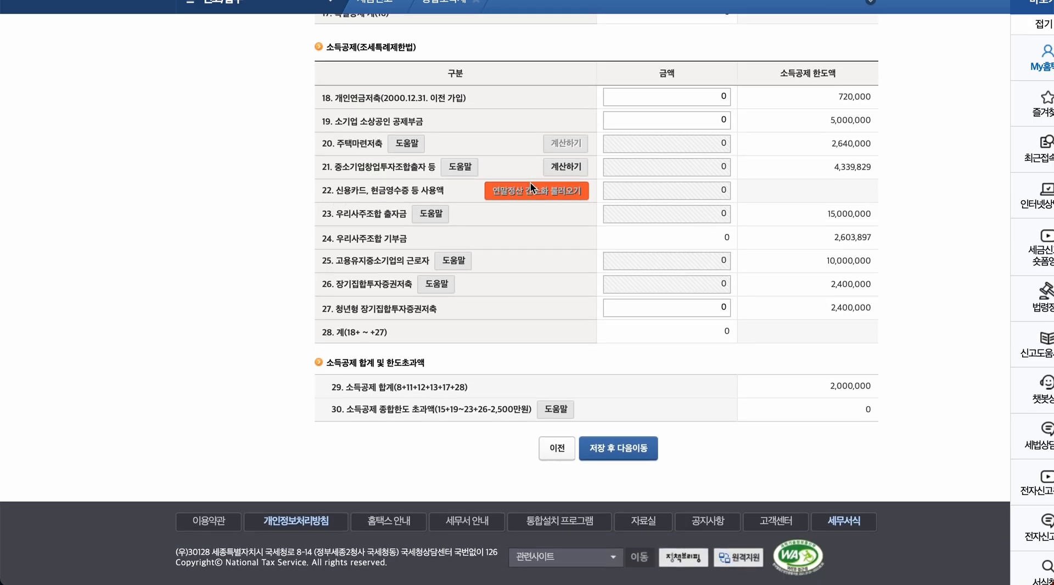
click(618, 448)
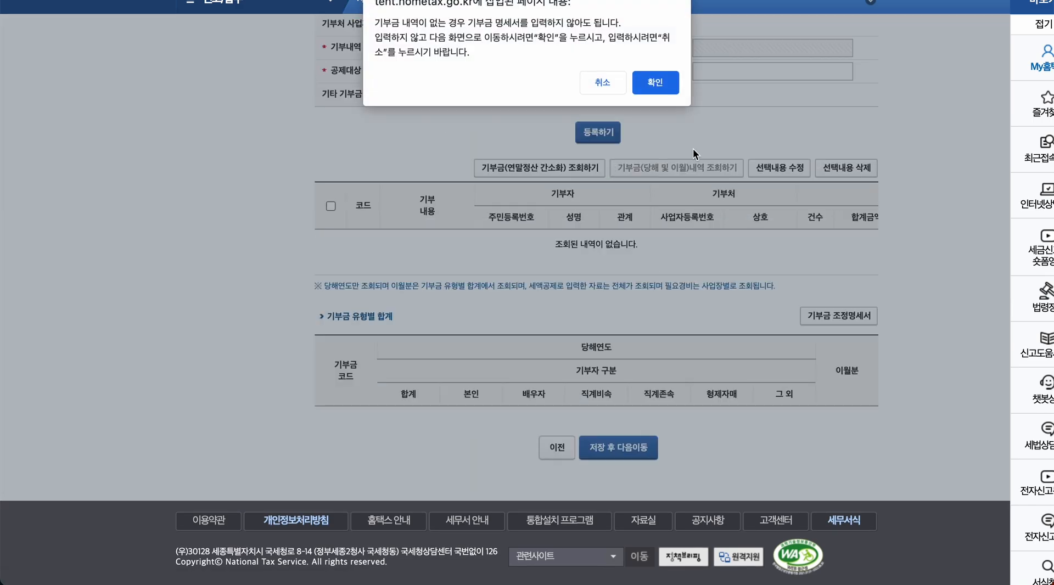
Skip the 기부금 명세서, 세액감면(면제)신청서 and 세액공제신청서 without entries to reach the 세액감면·공제·준비금 명세서.
click(655, 83)
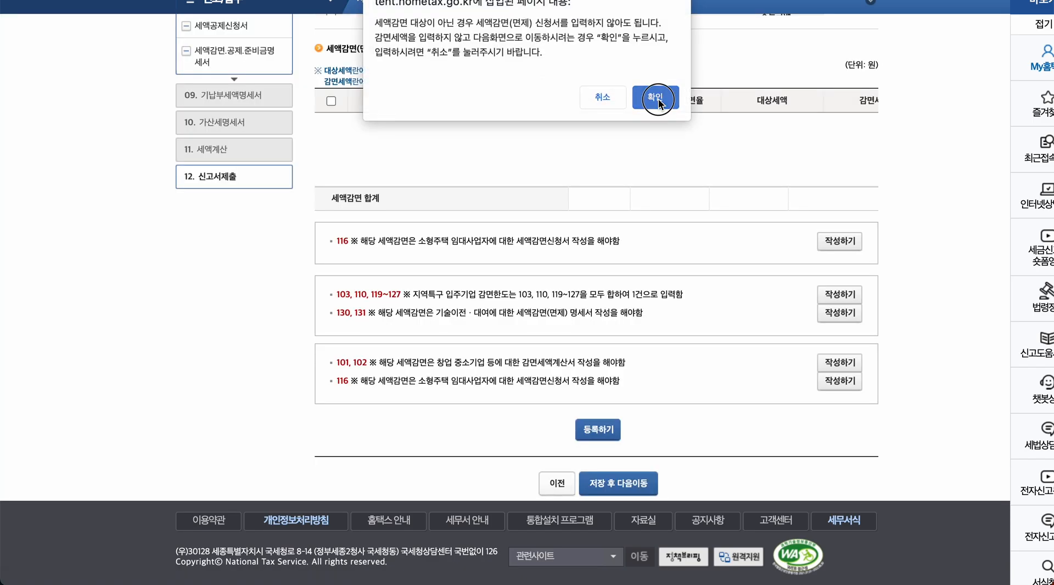
click(658, 99)
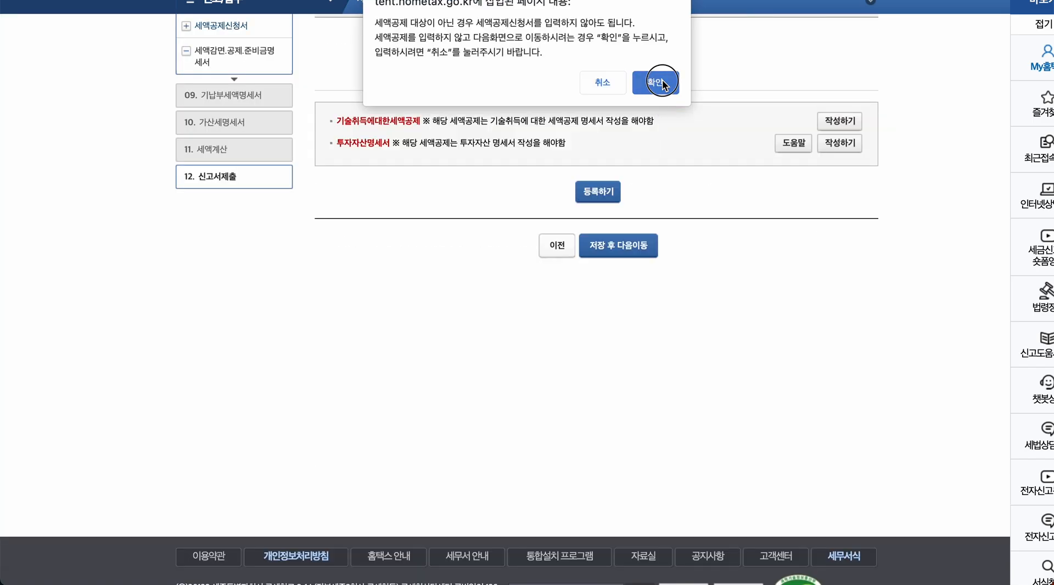
click(662, 83)
click(670, 58)
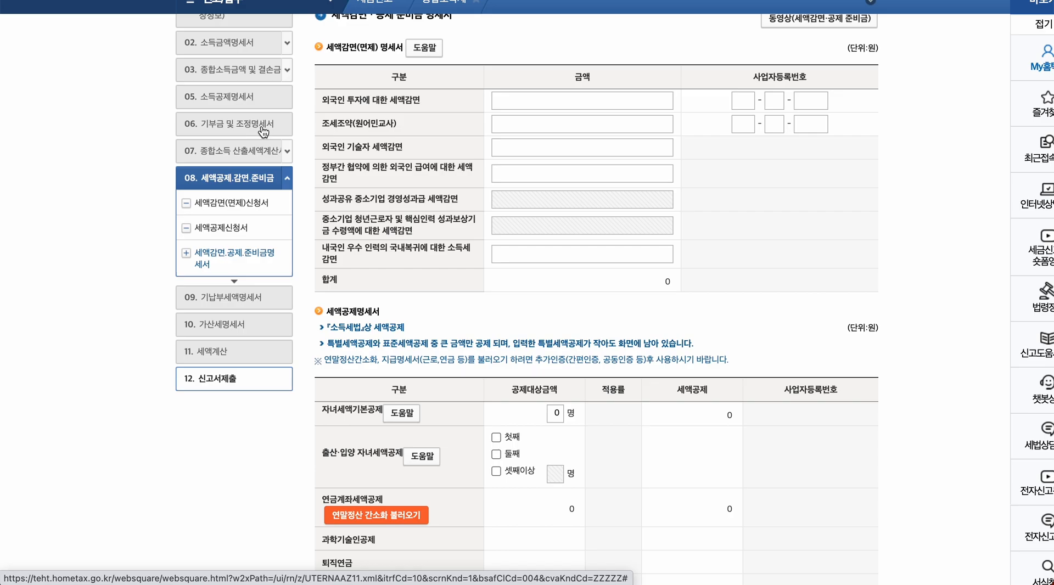
Examine the 세액감면(면제) 명세서 and the 자녀세액기본공제 and 연금계좌세액공제 rows of the 세액공제명세서.
scroll(571, 298, down, 3)
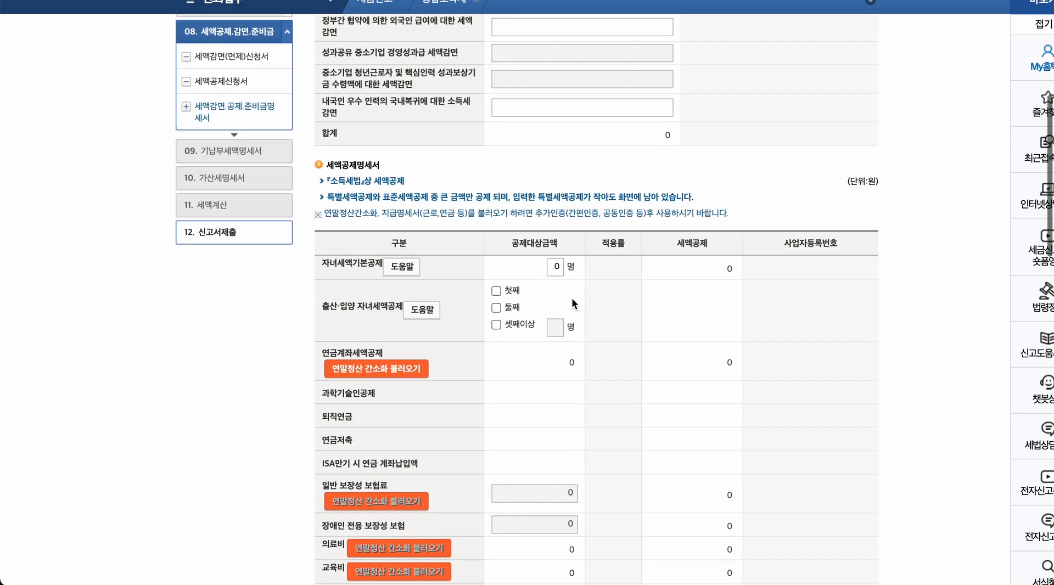
scroll(572, 303, up, 3)
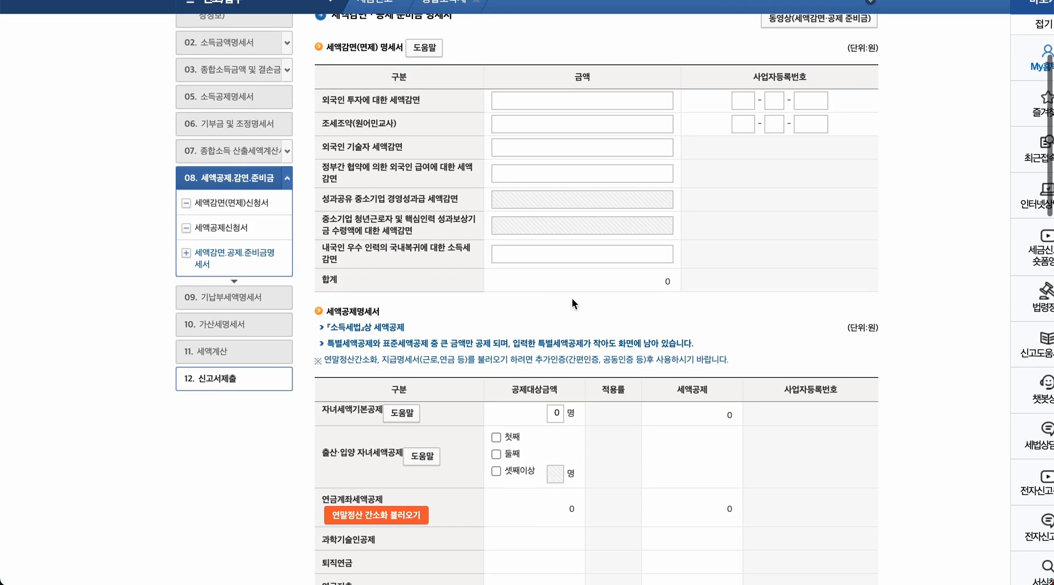
scroll(571, 301, down, 6)
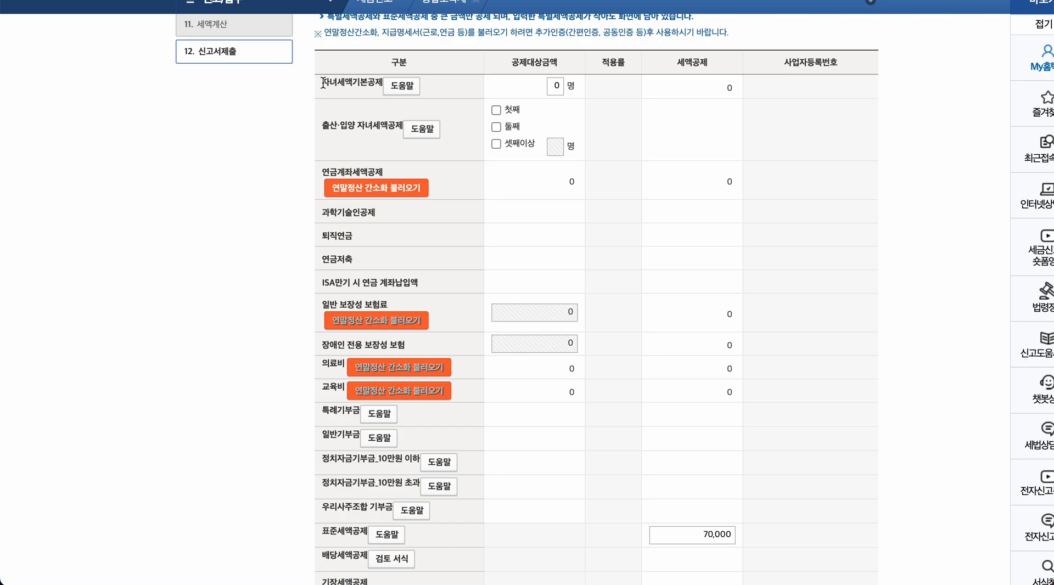
drag(323, 82, 392, 91)
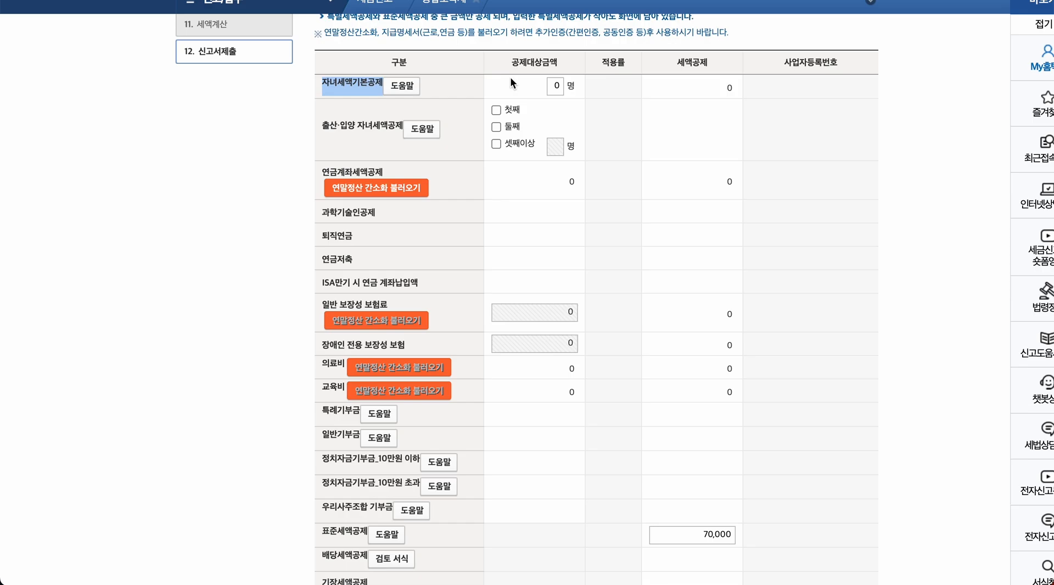
drag(320, 82, 380, 85)
click(323, 83)
drag(322, 83, 382, 87)
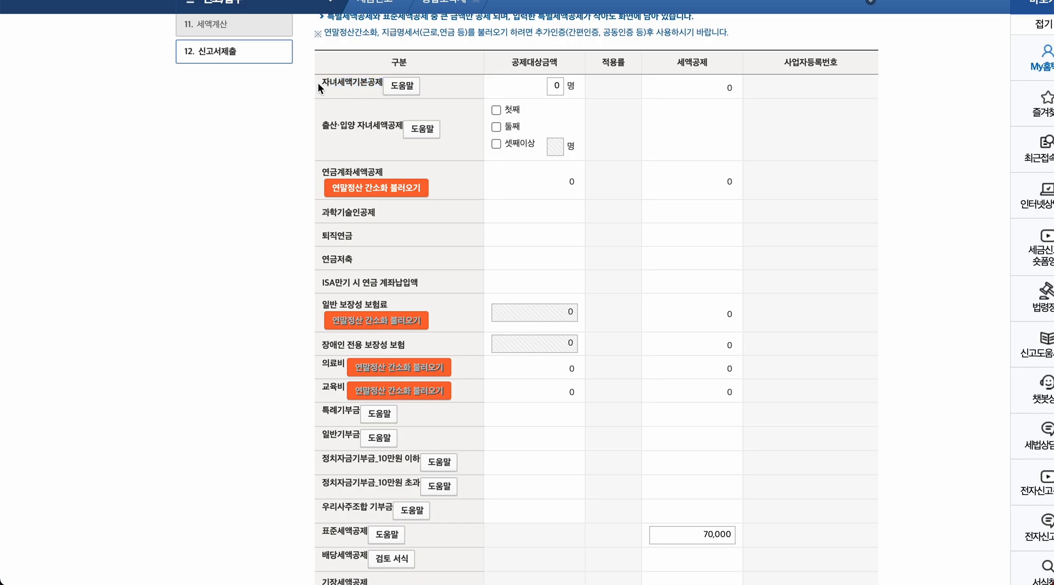
drag(323, 83, 383, 82)
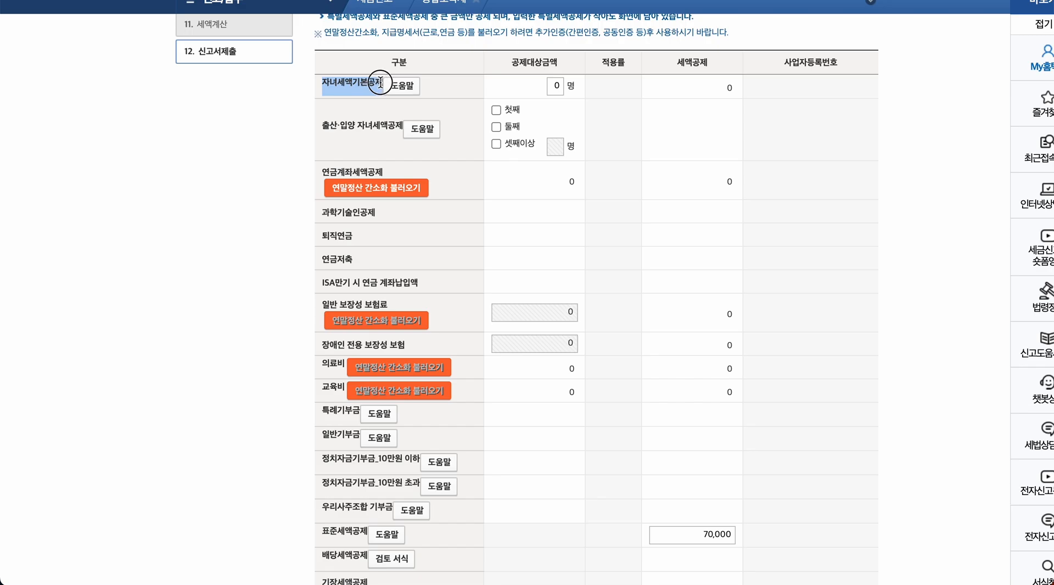
click(489, 82)
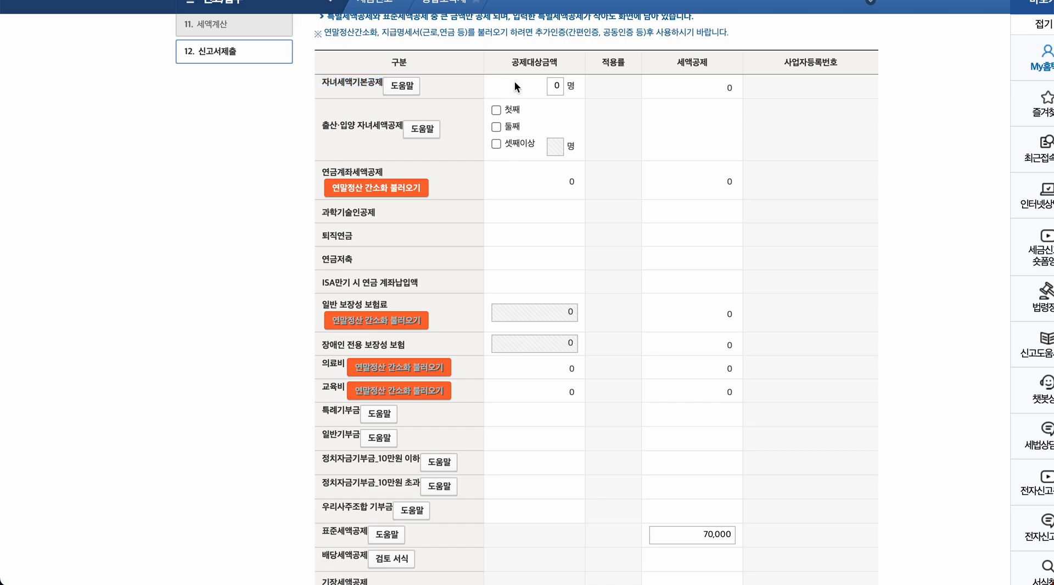
drag(321, 171, 390, 171)
click(390, 171)
Examine the rest of the 세액공제명세서, from 의료비 and 표준세액공제 to the 조세특례제한법 credits such as 전자신고에대한세액공제.
scroll(562, 182, down, 4)
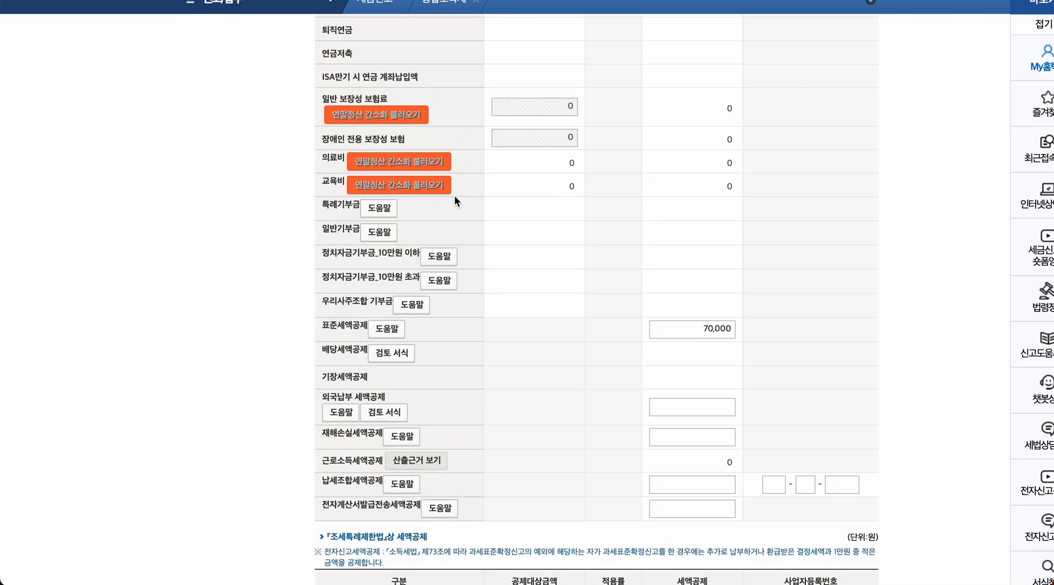
scroll(457, 189, down, 1)
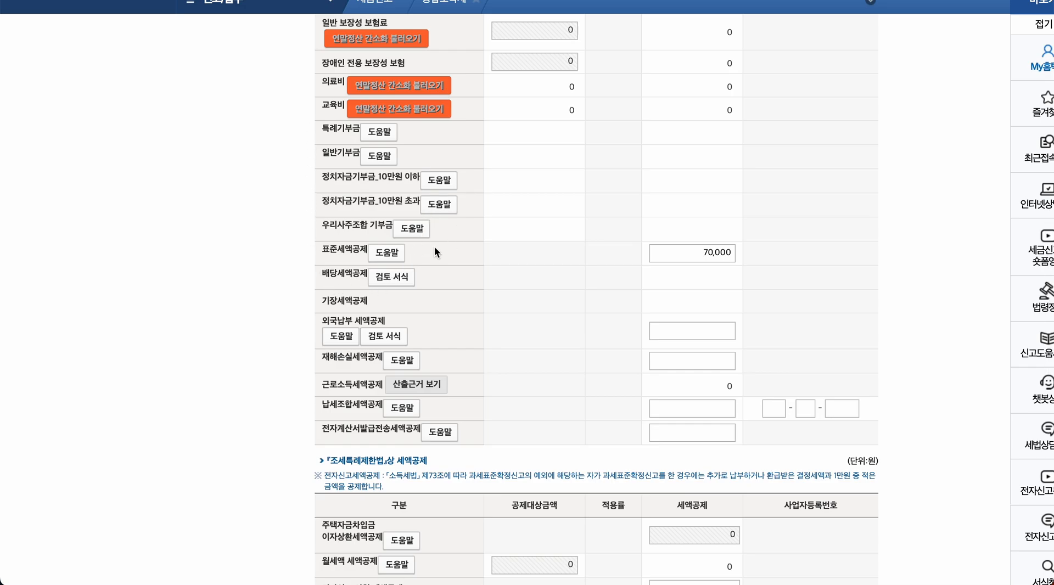
scroll(434, 246, down, 1)
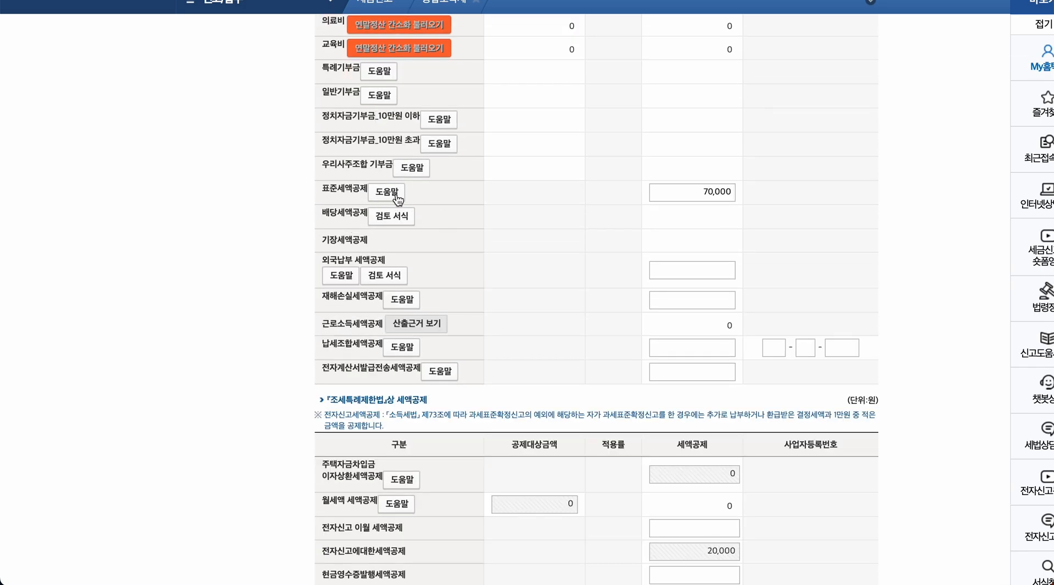
scroll(608, 178, up, 2)
scroll(608, 175, up, 2)
scroll(609, 175, down, 4)
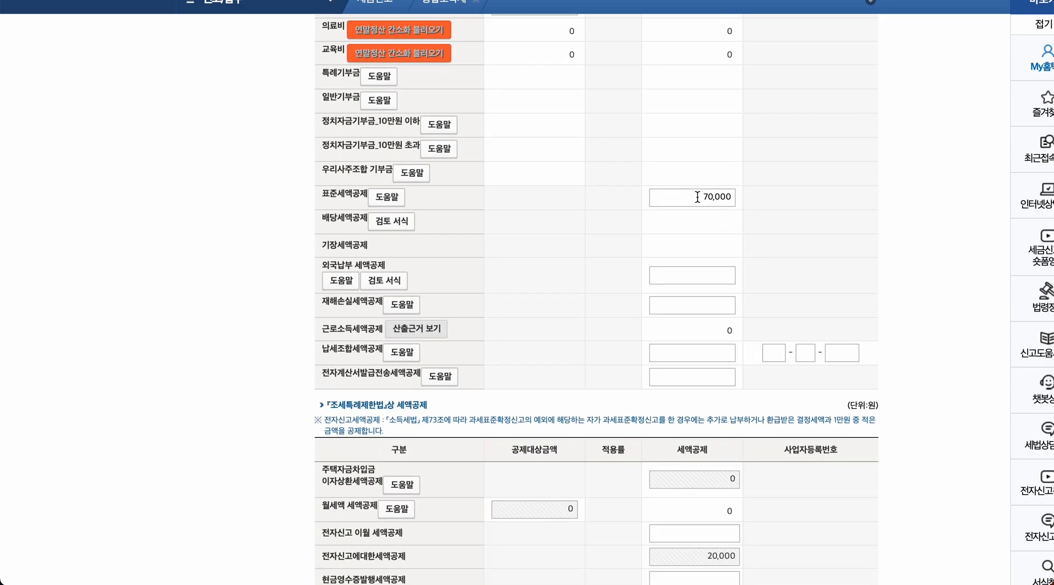
scroll(657, 239, down, 5)
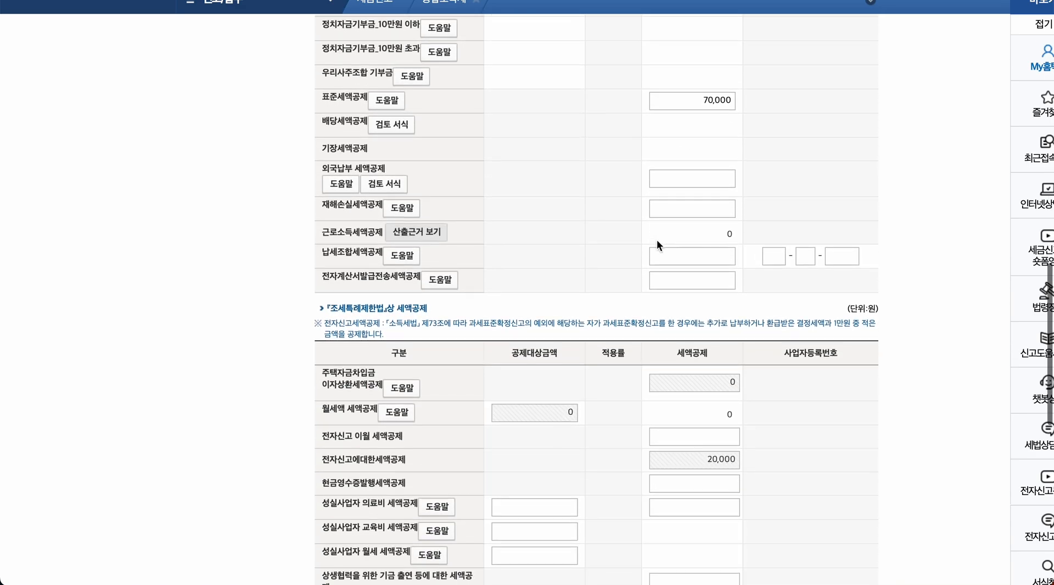
drag(352, 265, 476, 261)
click(644, 271)
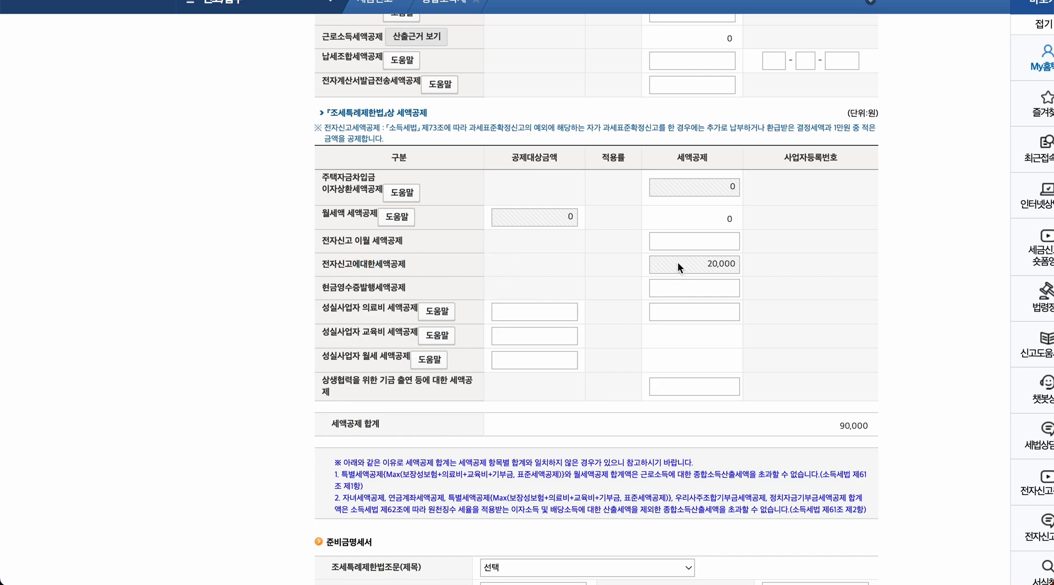
Leave the 준비금명세서 empty and save the 세액감면·공제·준비금 page to continue.
scroll(678, 262, down, 4)
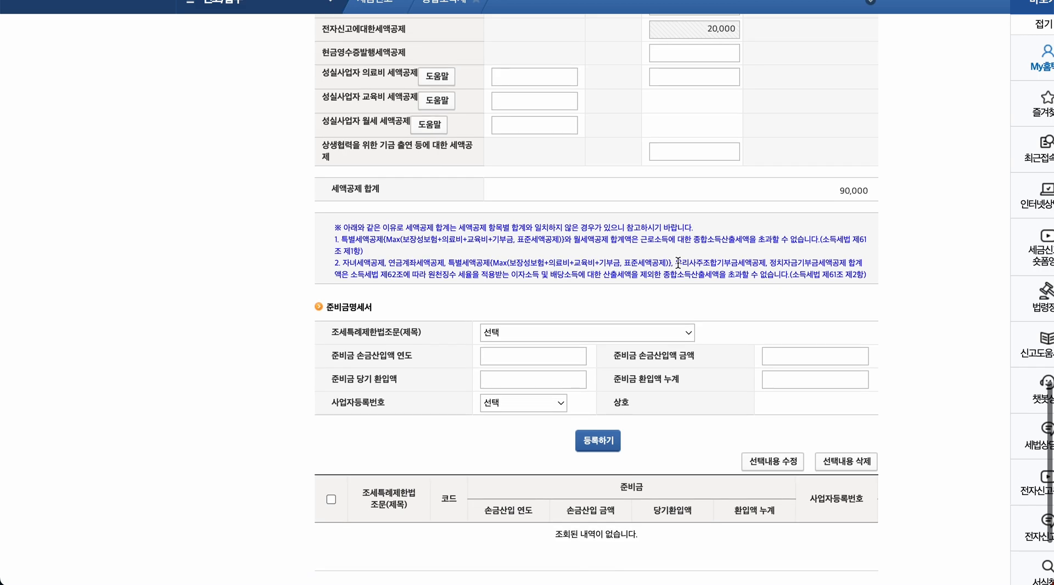
scroll(755, 240, down, 3)
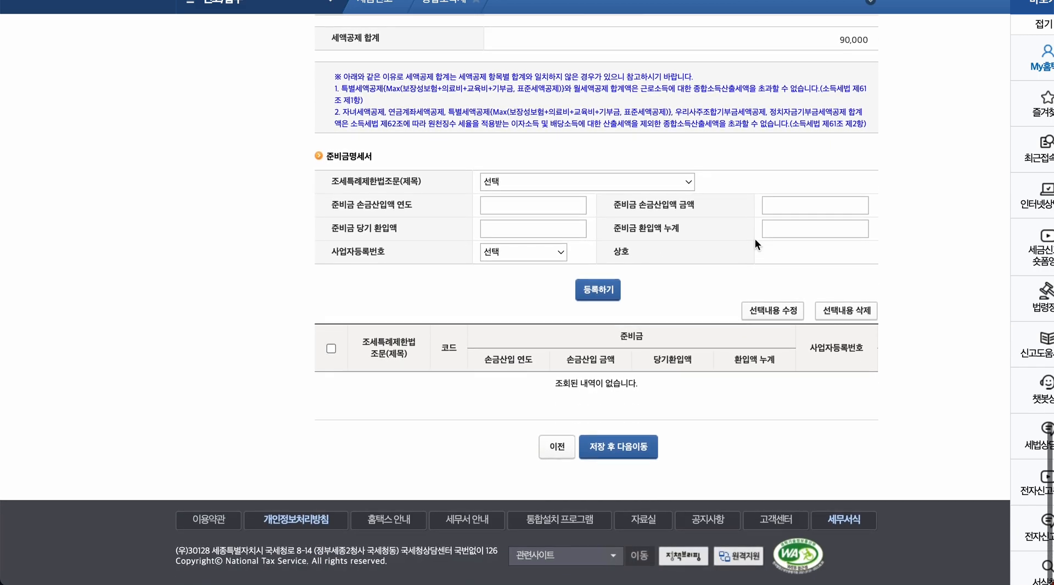
click(629, 450)
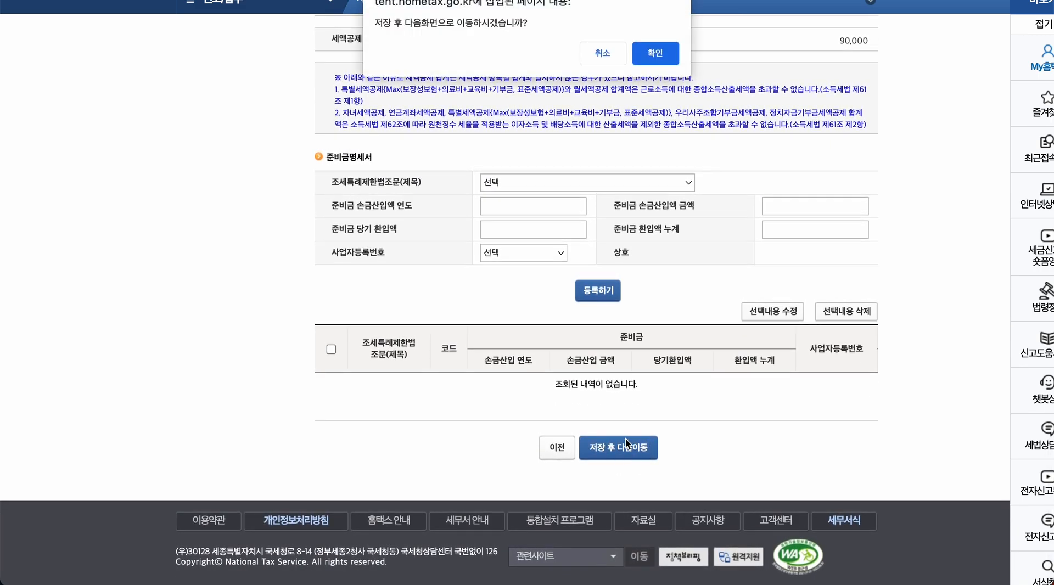
click(655, 50)
Check the 중간예납세액 and 사업소득 withheld tax in the 기납부세액명세서, then save it unchanged to reach 세액계산.
click(393, 55)
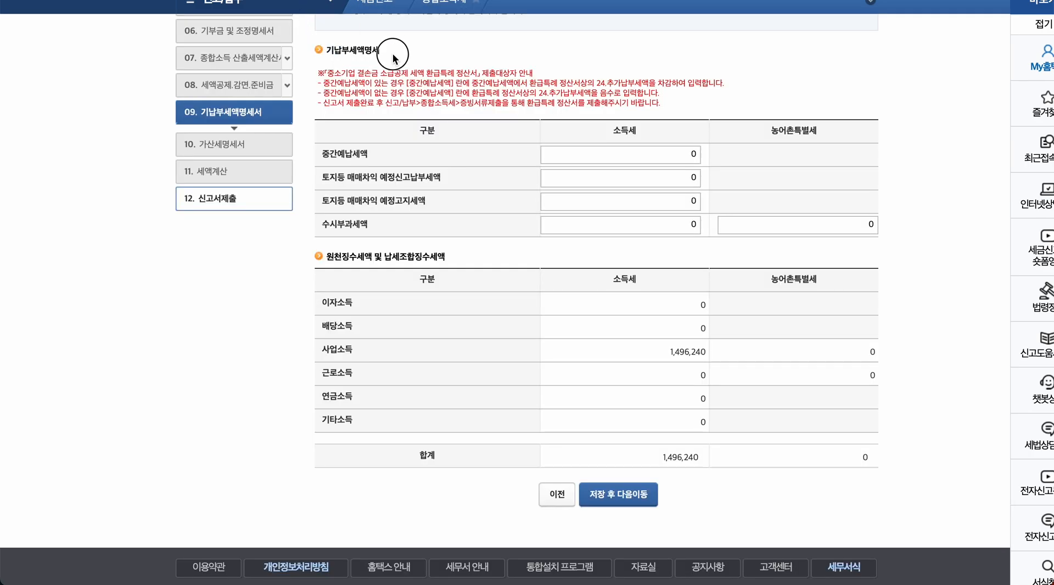
scroll(512, 183, down, 1)
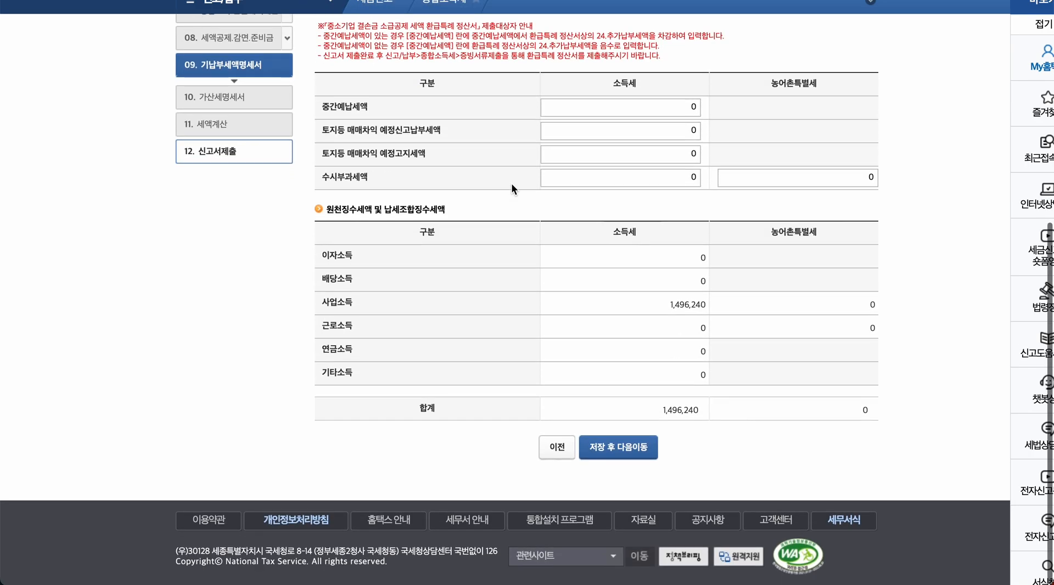
drag(326, 109, 391, 115)
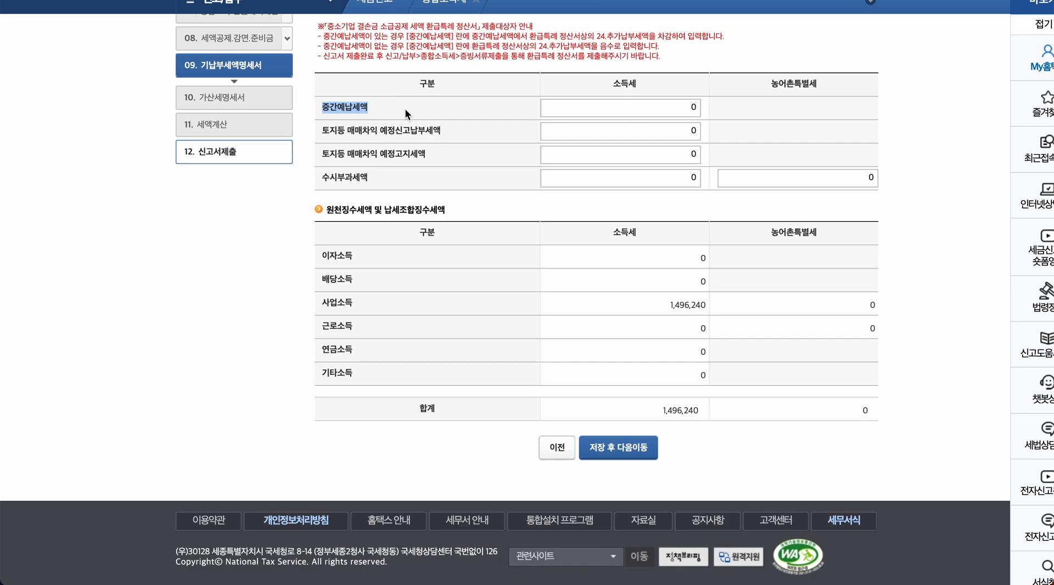
double_click(695, 108)
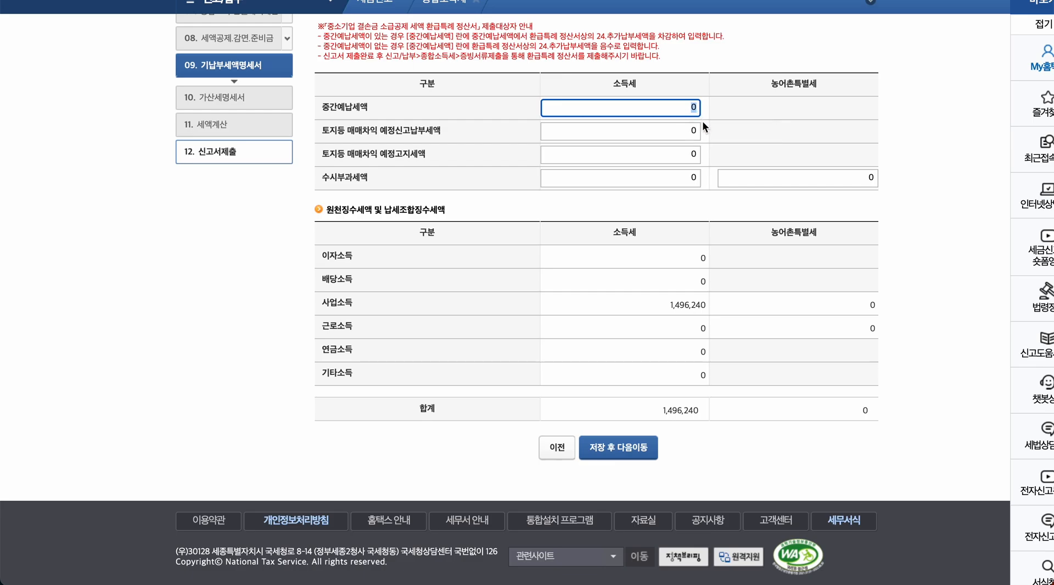
double_click(706, 303)
click(736, 305)
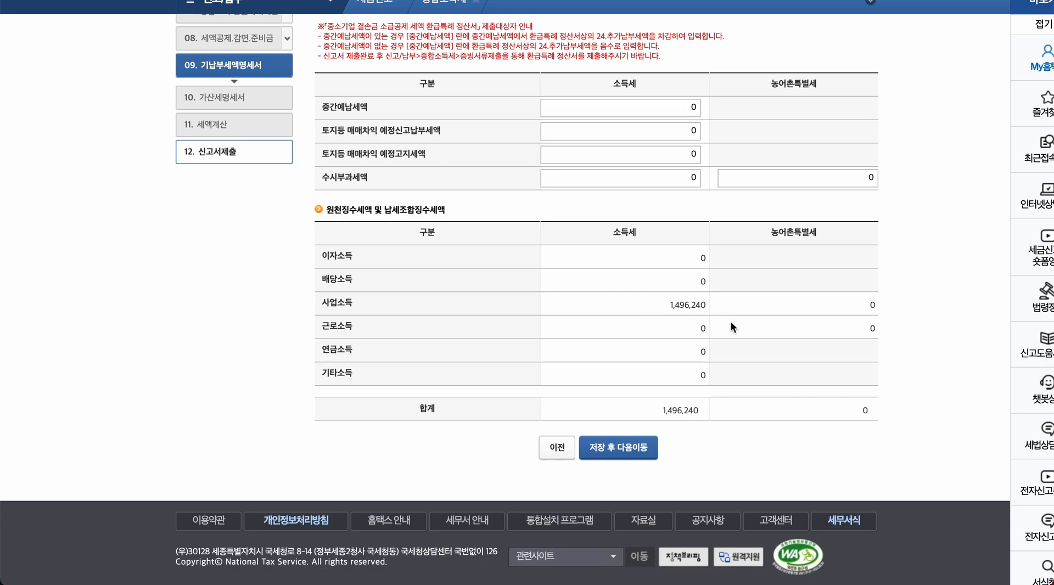
click(618, 452)
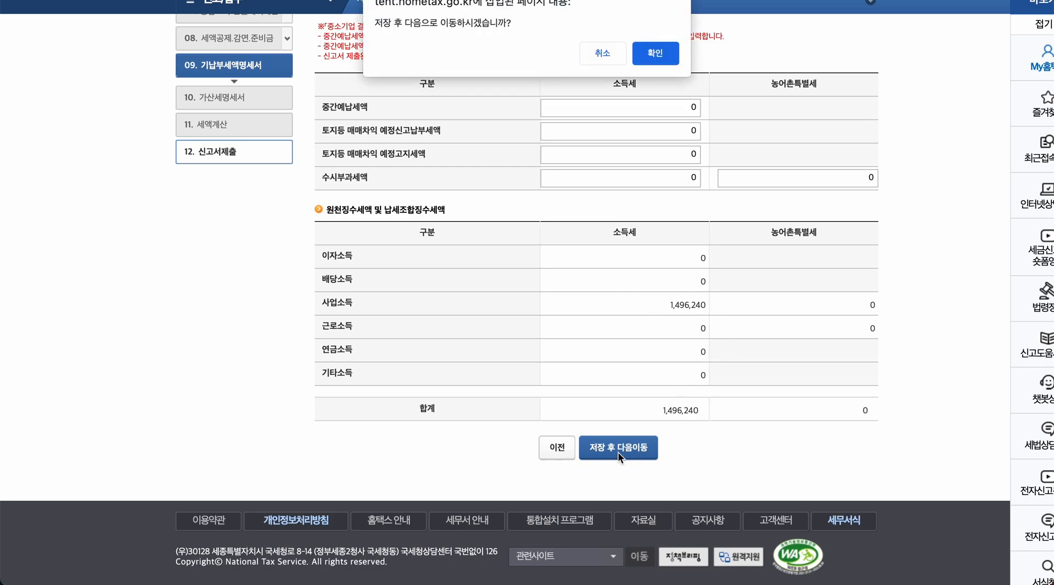
click(655, 53)
click(664, 84)
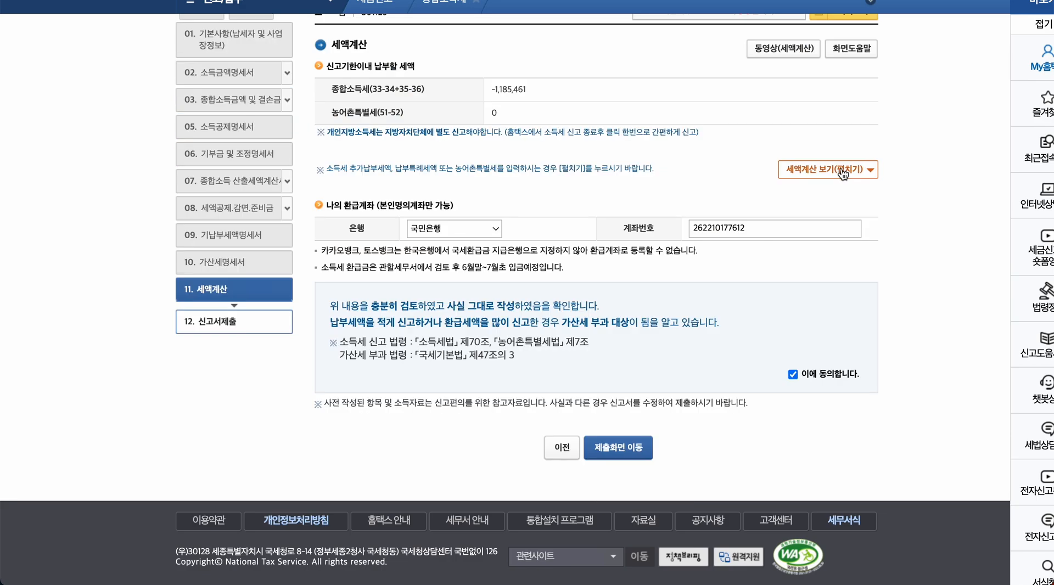
Expand the detailed 세액계산 table, review the calculated and prepaid tax, and complete the return to reach 신고서 제출.
click(843, 169)
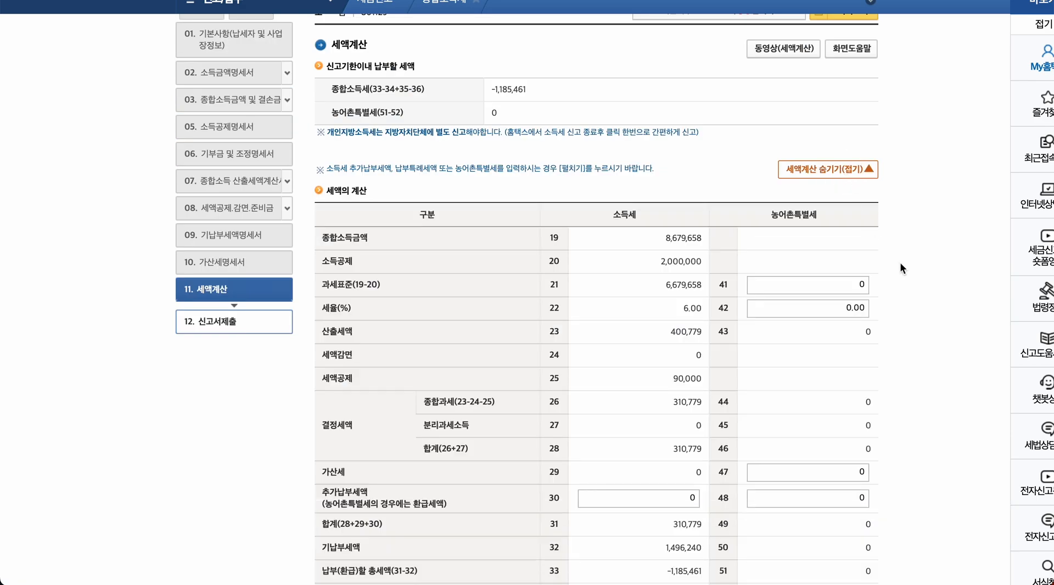
scroll(900, 263, down, 2)
scroll(901, 262, down, 2)
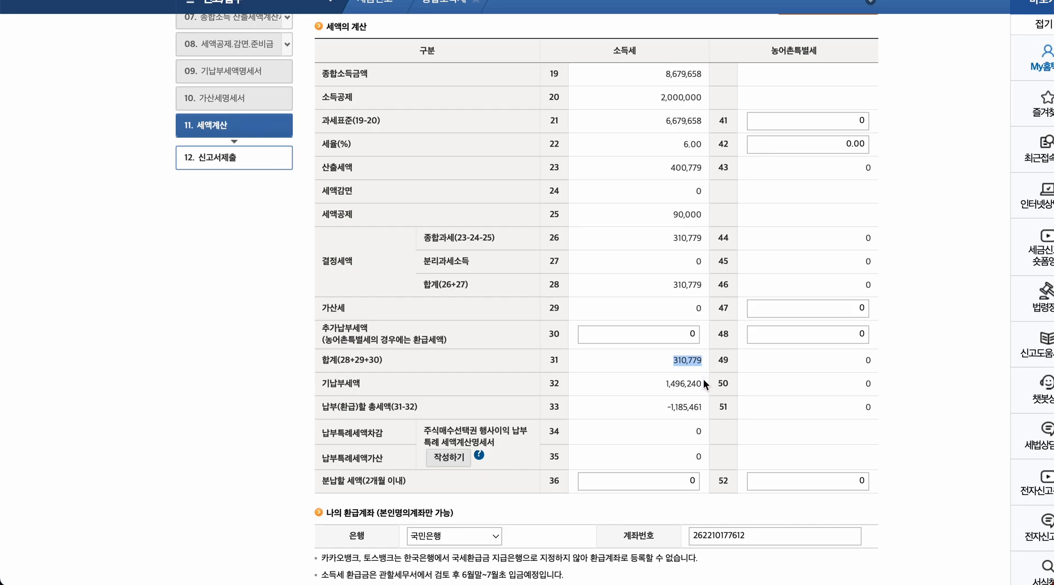
scroll(698, 415, down, 5)
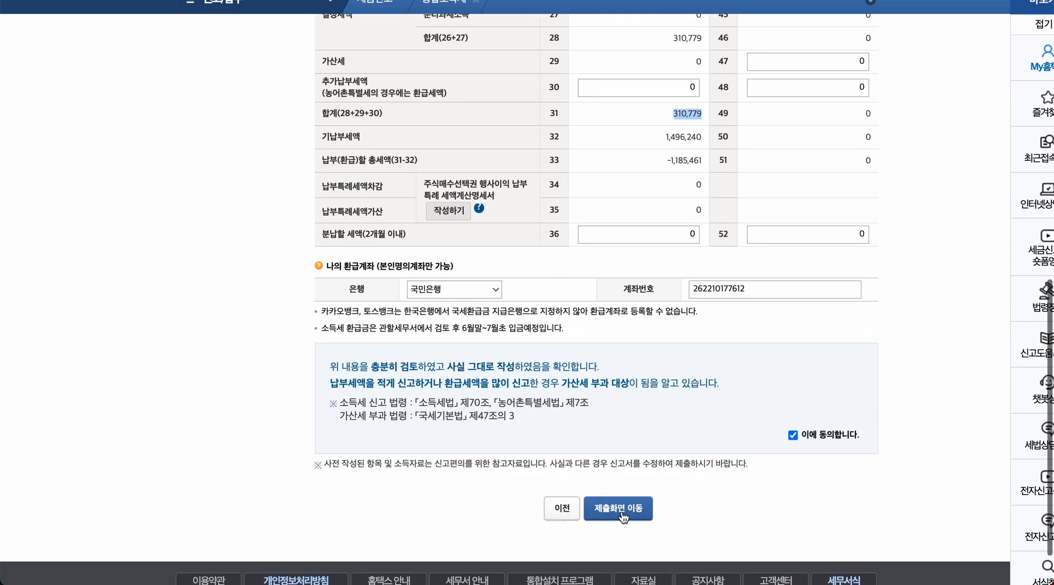
click(615, 513)
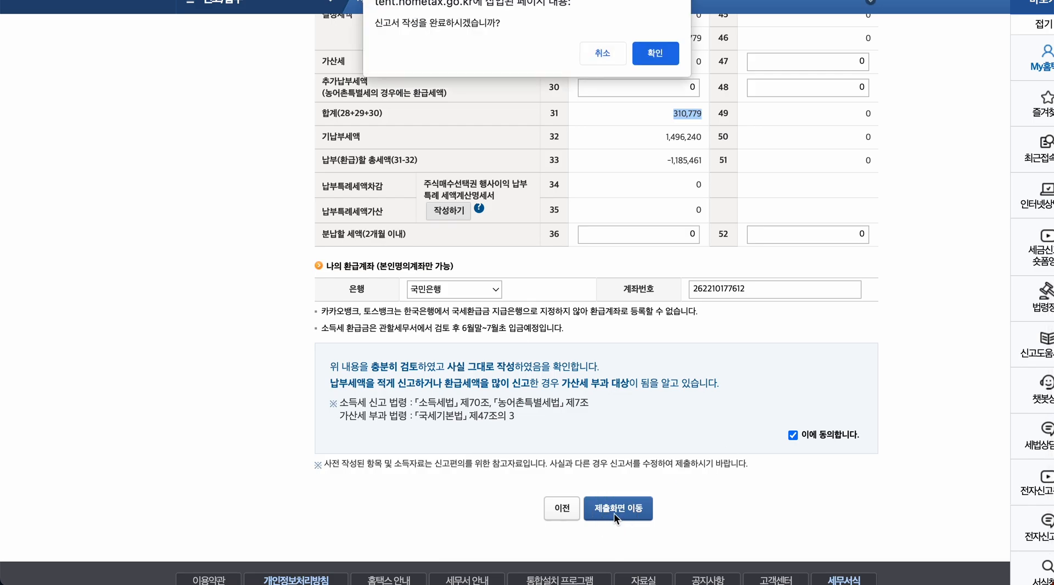
click(661, 55)
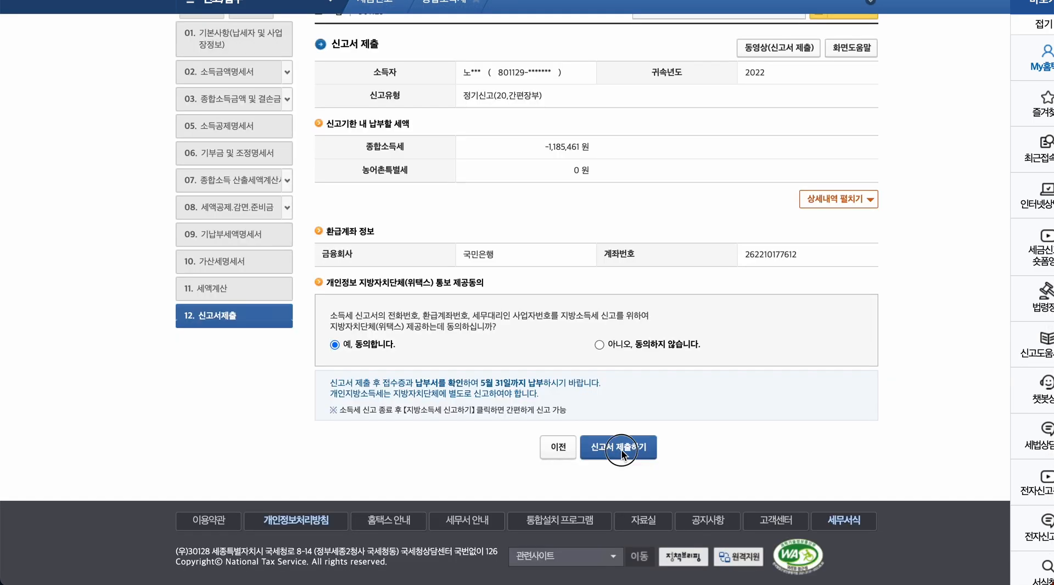
Submit the comprehensive income tax return and acknowledge the receipt notices by marking 확인하였습니다.
click(621, 449)
click(656, 54)
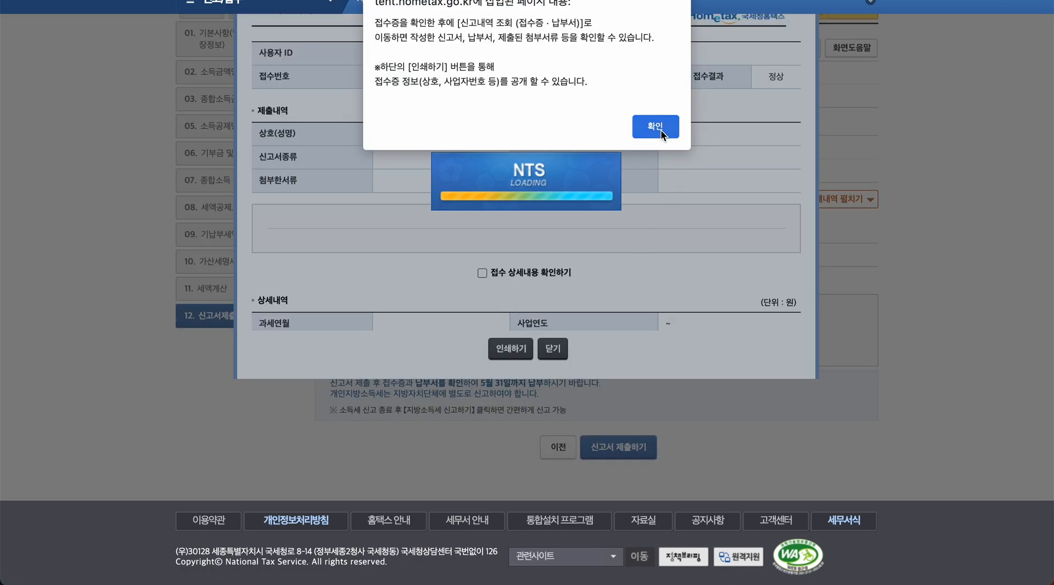
click(656, 128)
click(483, 321)
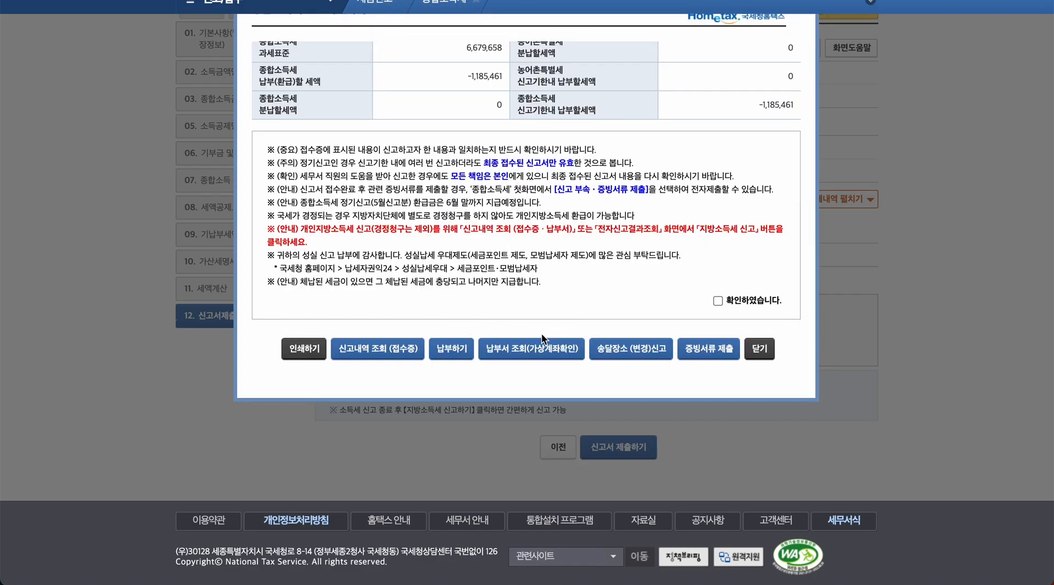
click(719, 301)
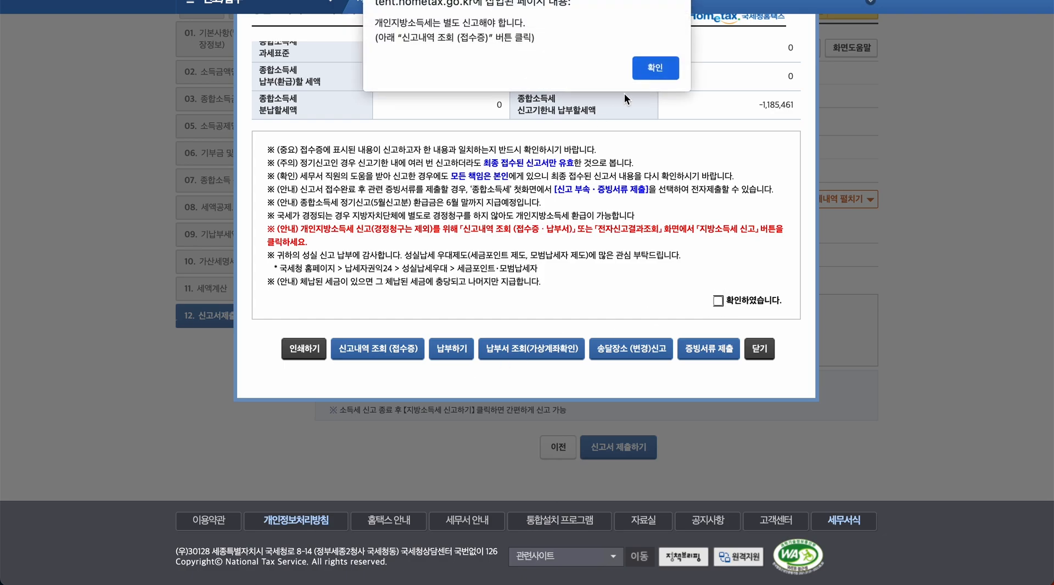
click(655, 67)
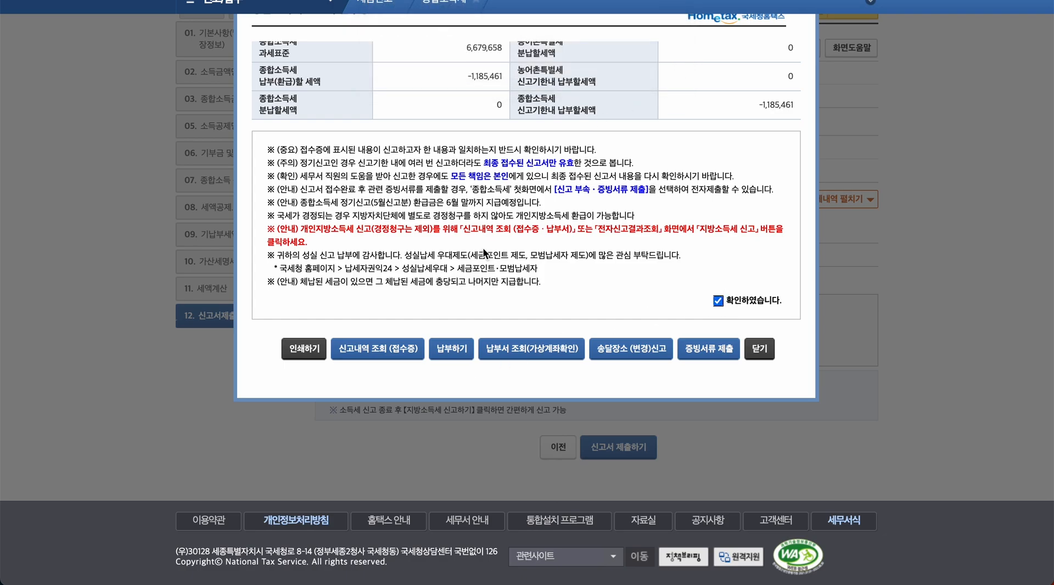
Open 신고내역 조회 (접수증) from the receipt and query the list of submitted returns.
click(403, 357)
click(527, 410)
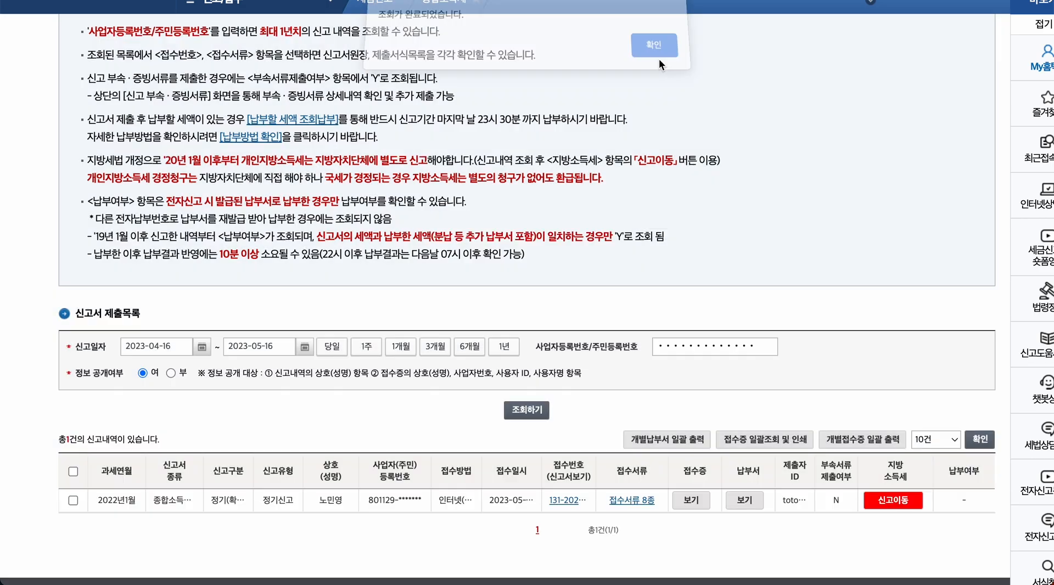
click(659, 58)
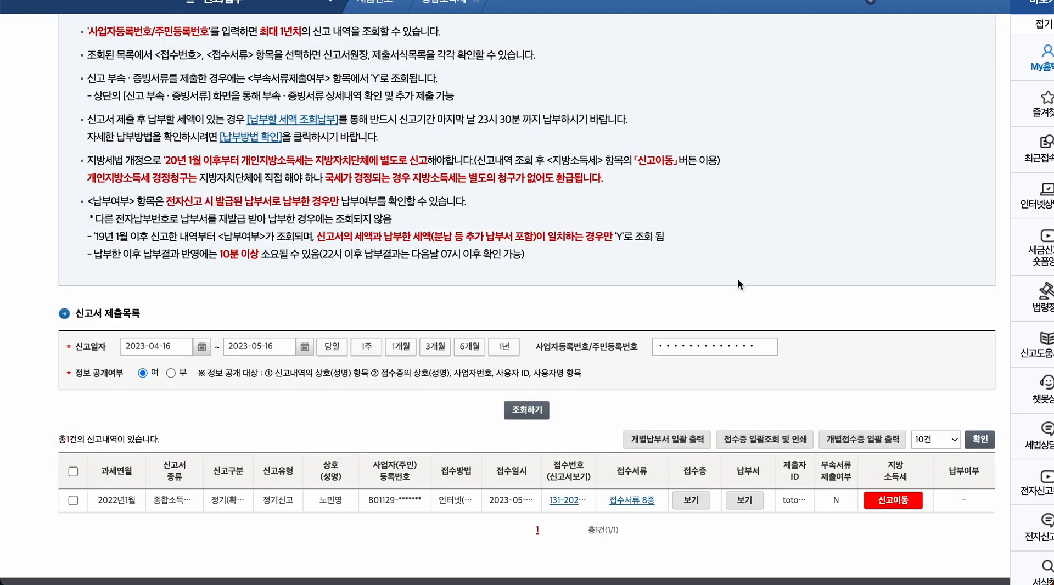
Move from the submitted return to the local income tax filing in Wetax, entering the back digits of the taxpayer's resident registration number.
scroll(737, 278, down, 3)
click(901, 426)
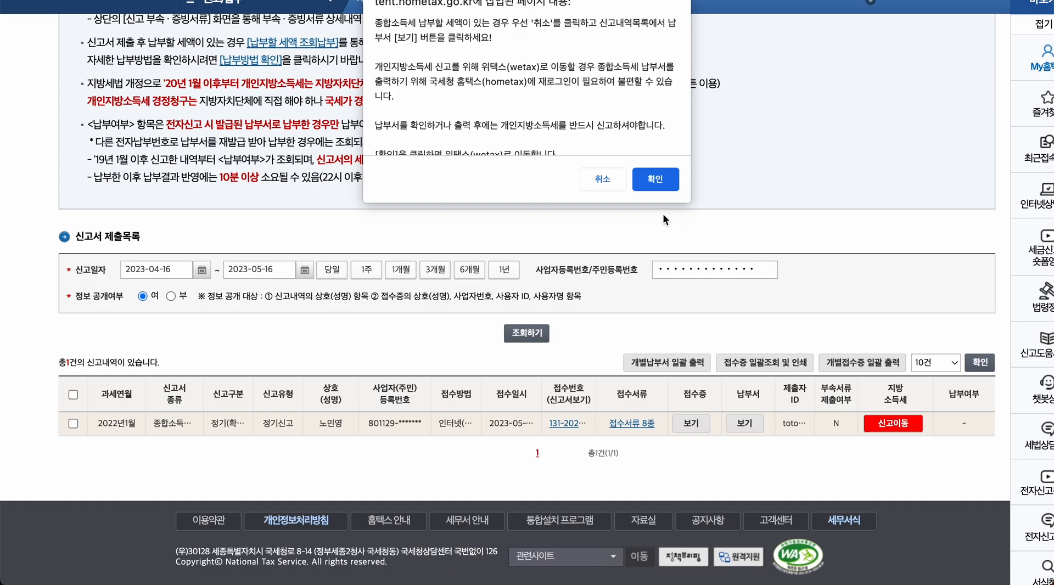
click(663, 178)
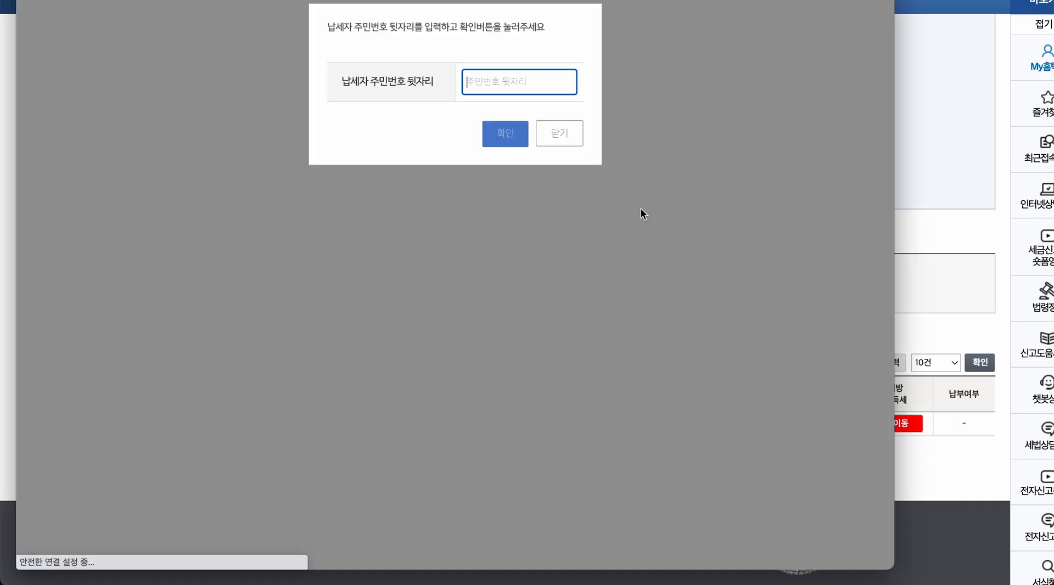
text(1*****)
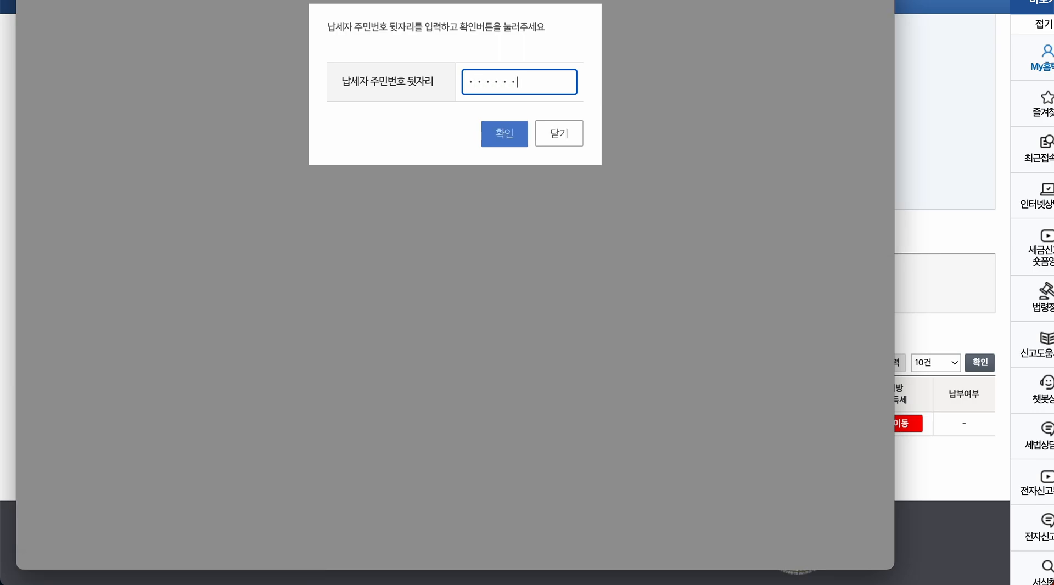
text(*)
click(516, 138)
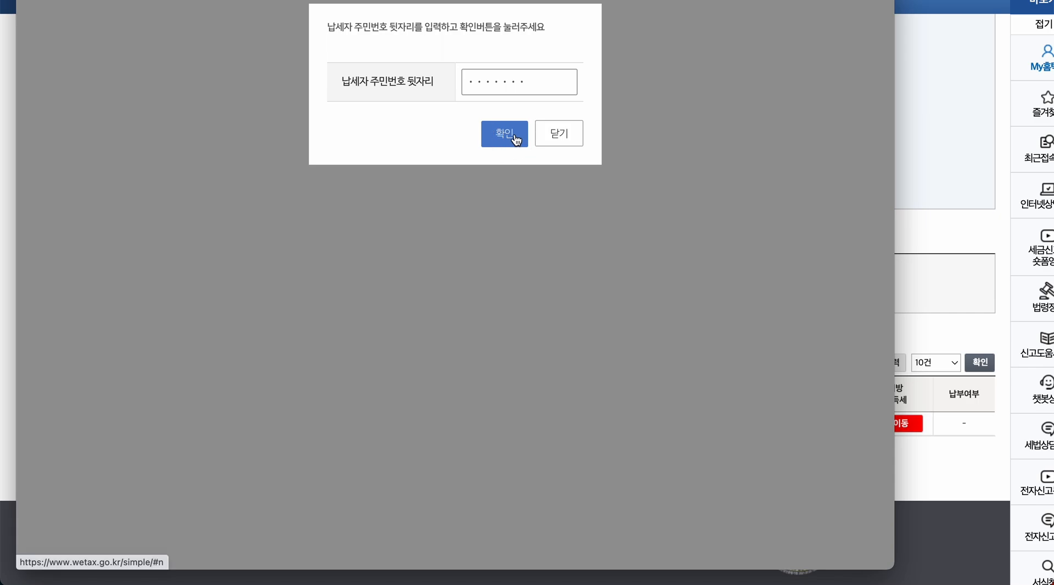
click(583, 156)
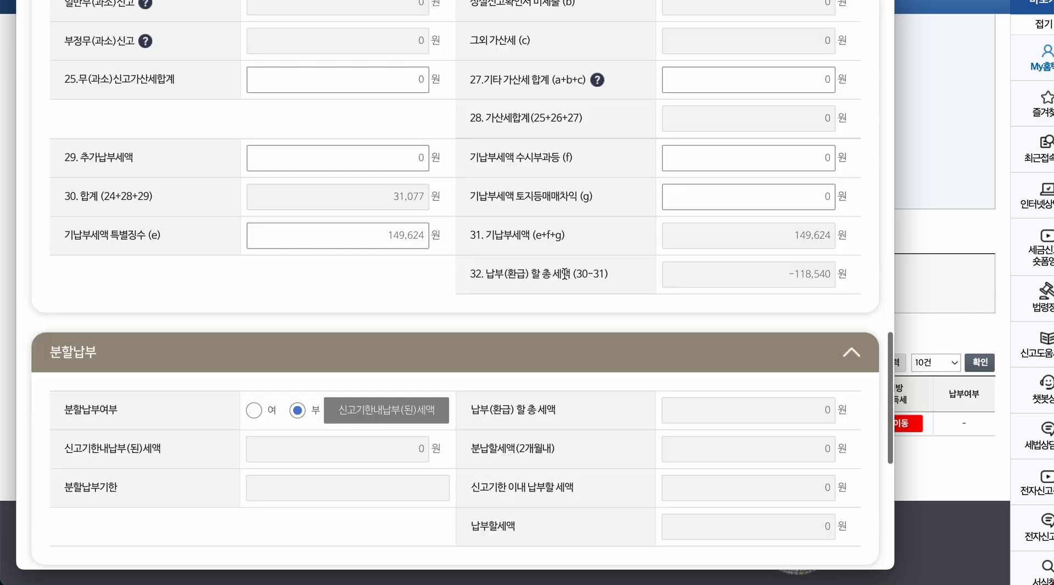
Keep the existing refund account in the local income tax return and agree to the submission declaration.
scroll(564, 273, down, 10)
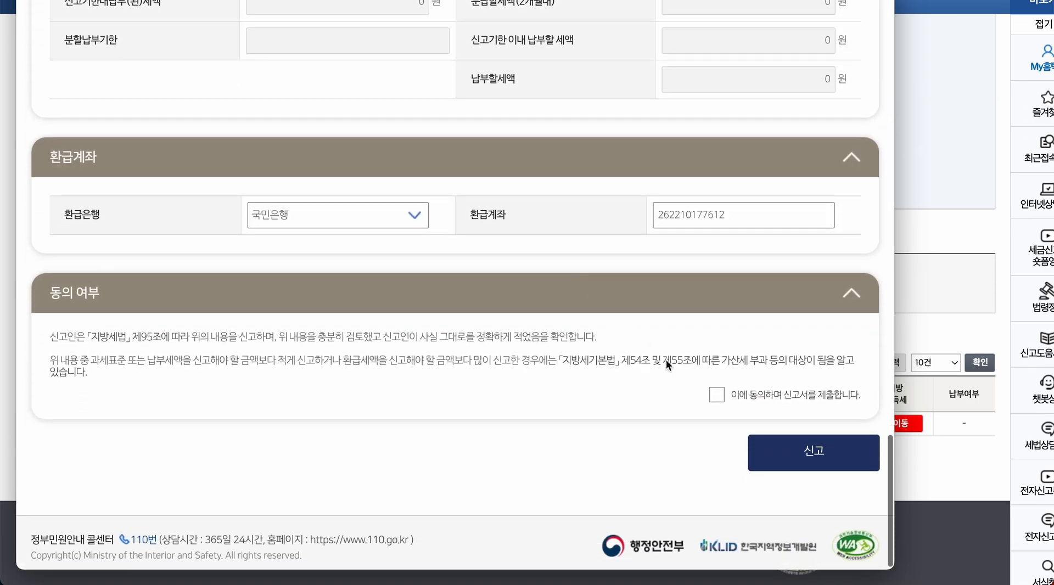
click(718, 395)
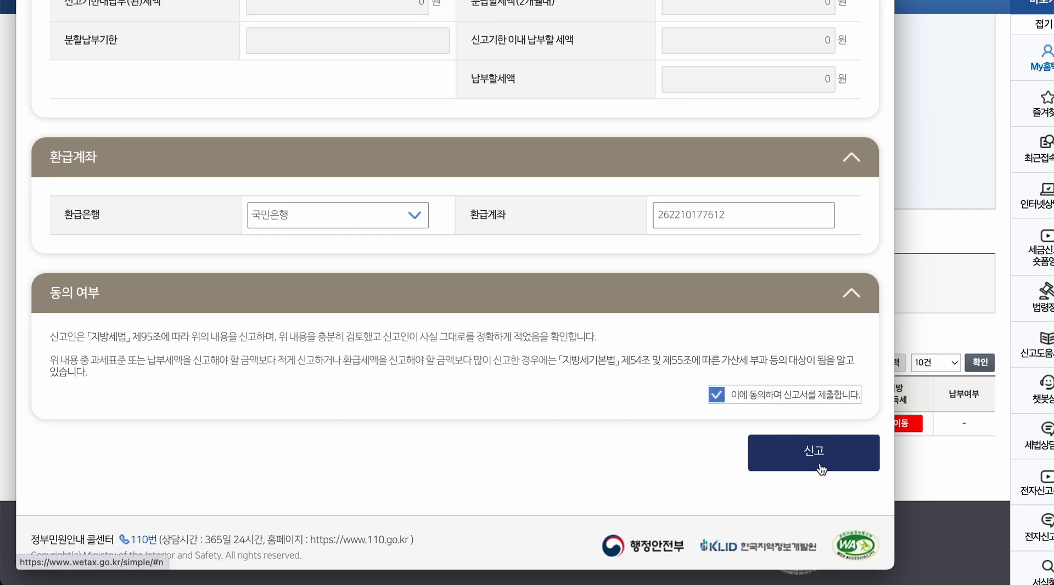